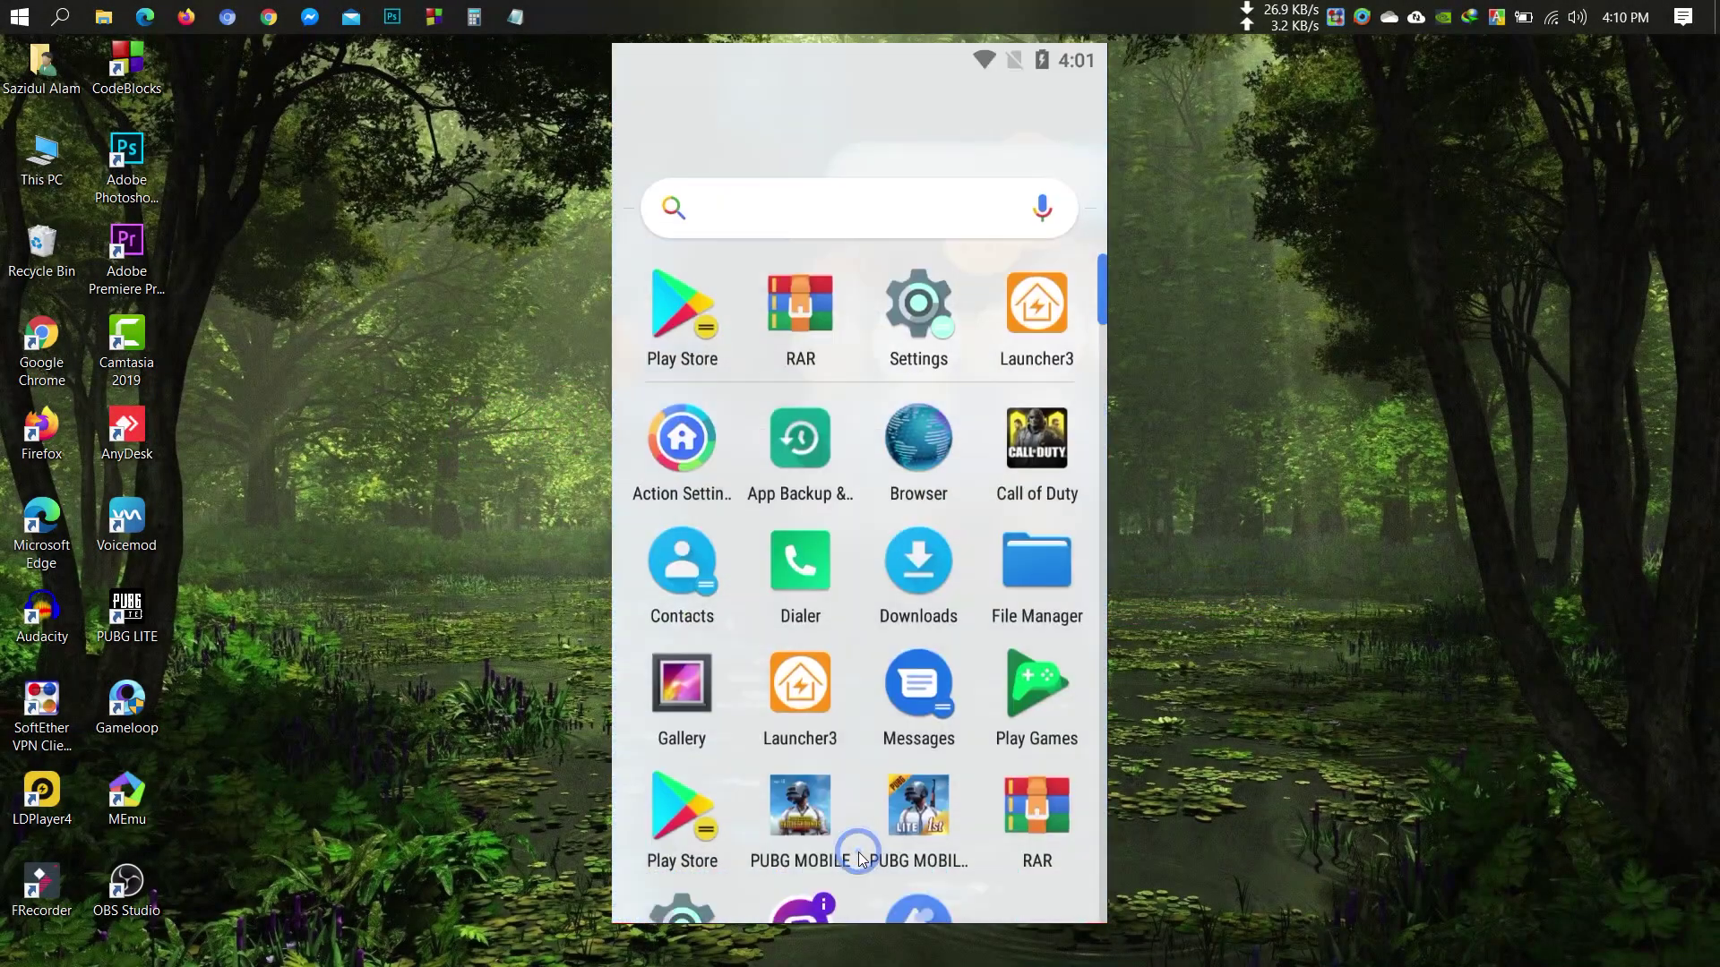
Step: In the Play Store, search 'cod' and open the Call of Duty: Mobile page to confirm it's installed
{"action": "left_click", "coordinate": [693, 724]}
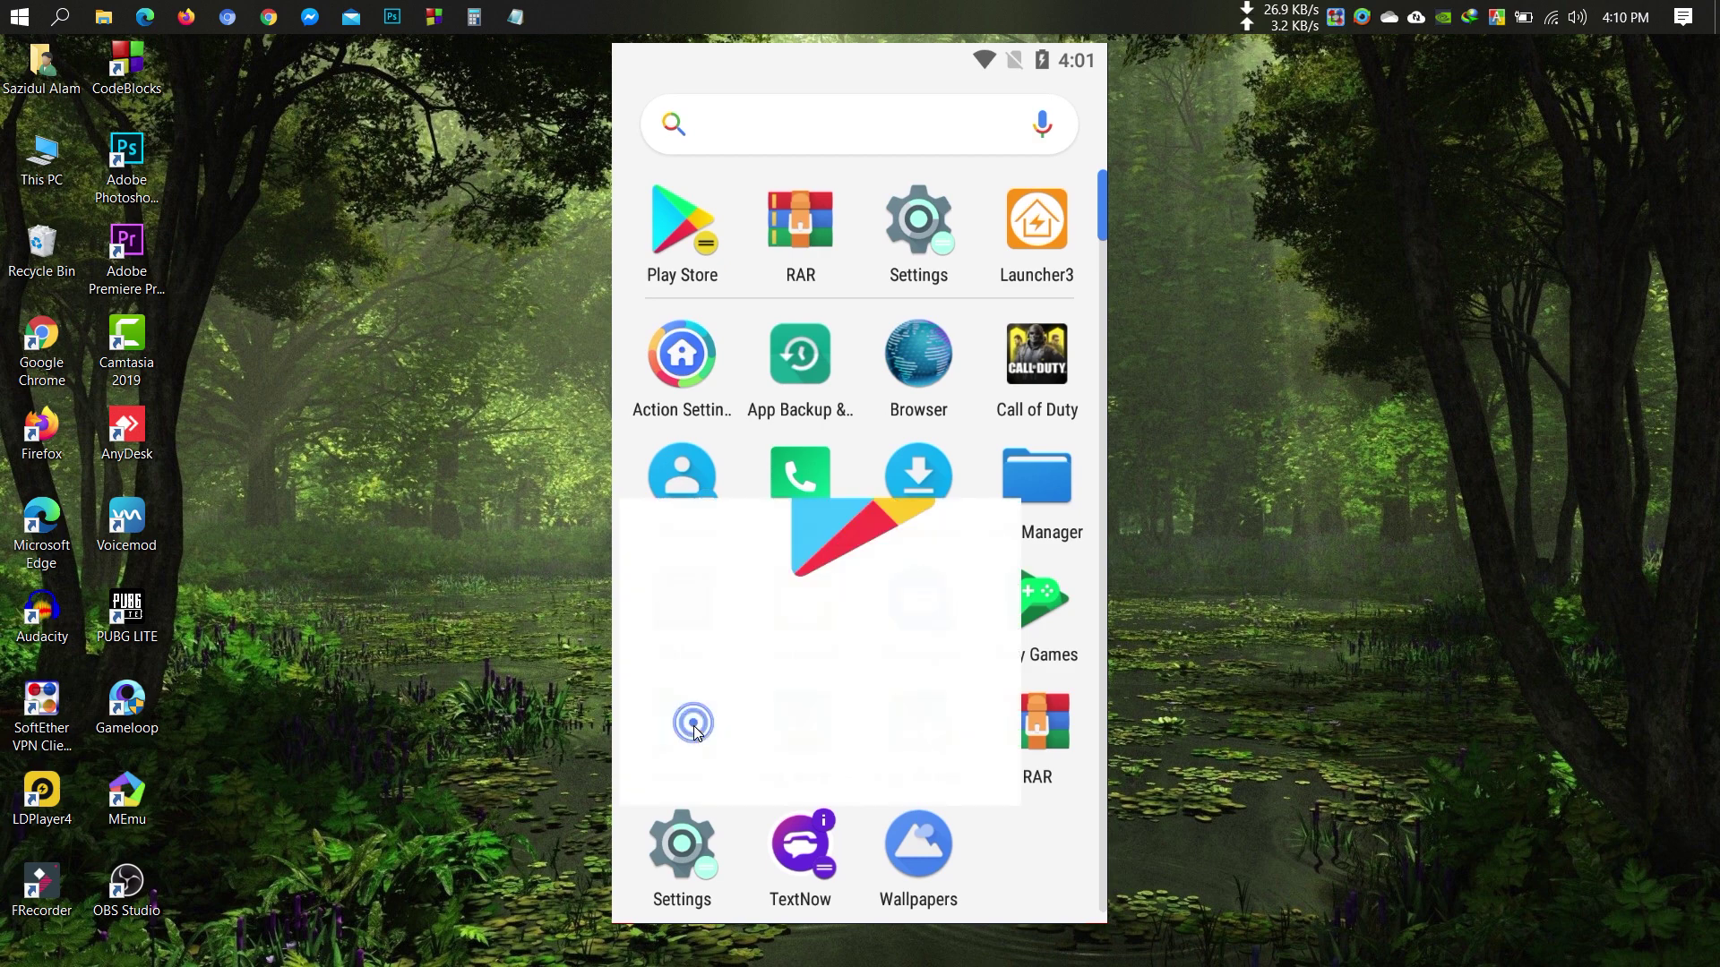
{"action": "left_click", "coordinate": [929, 121]}
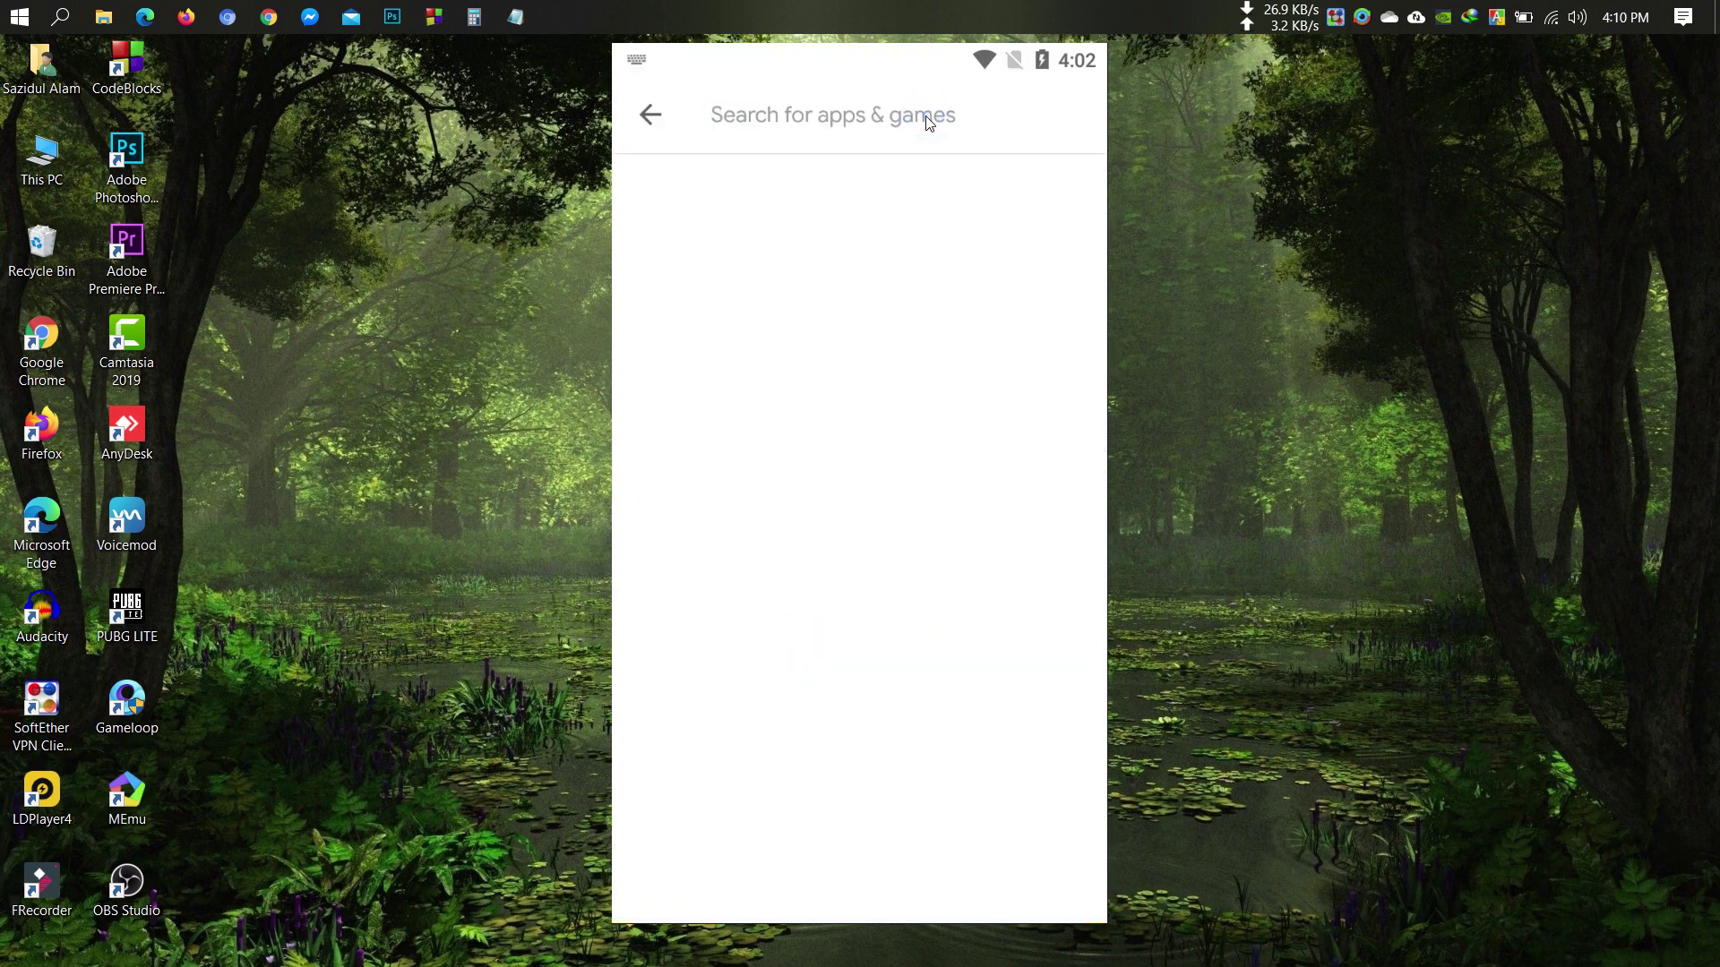
{"action": "type", "text": "cod"}
{"action": "key", "text": "Return"}
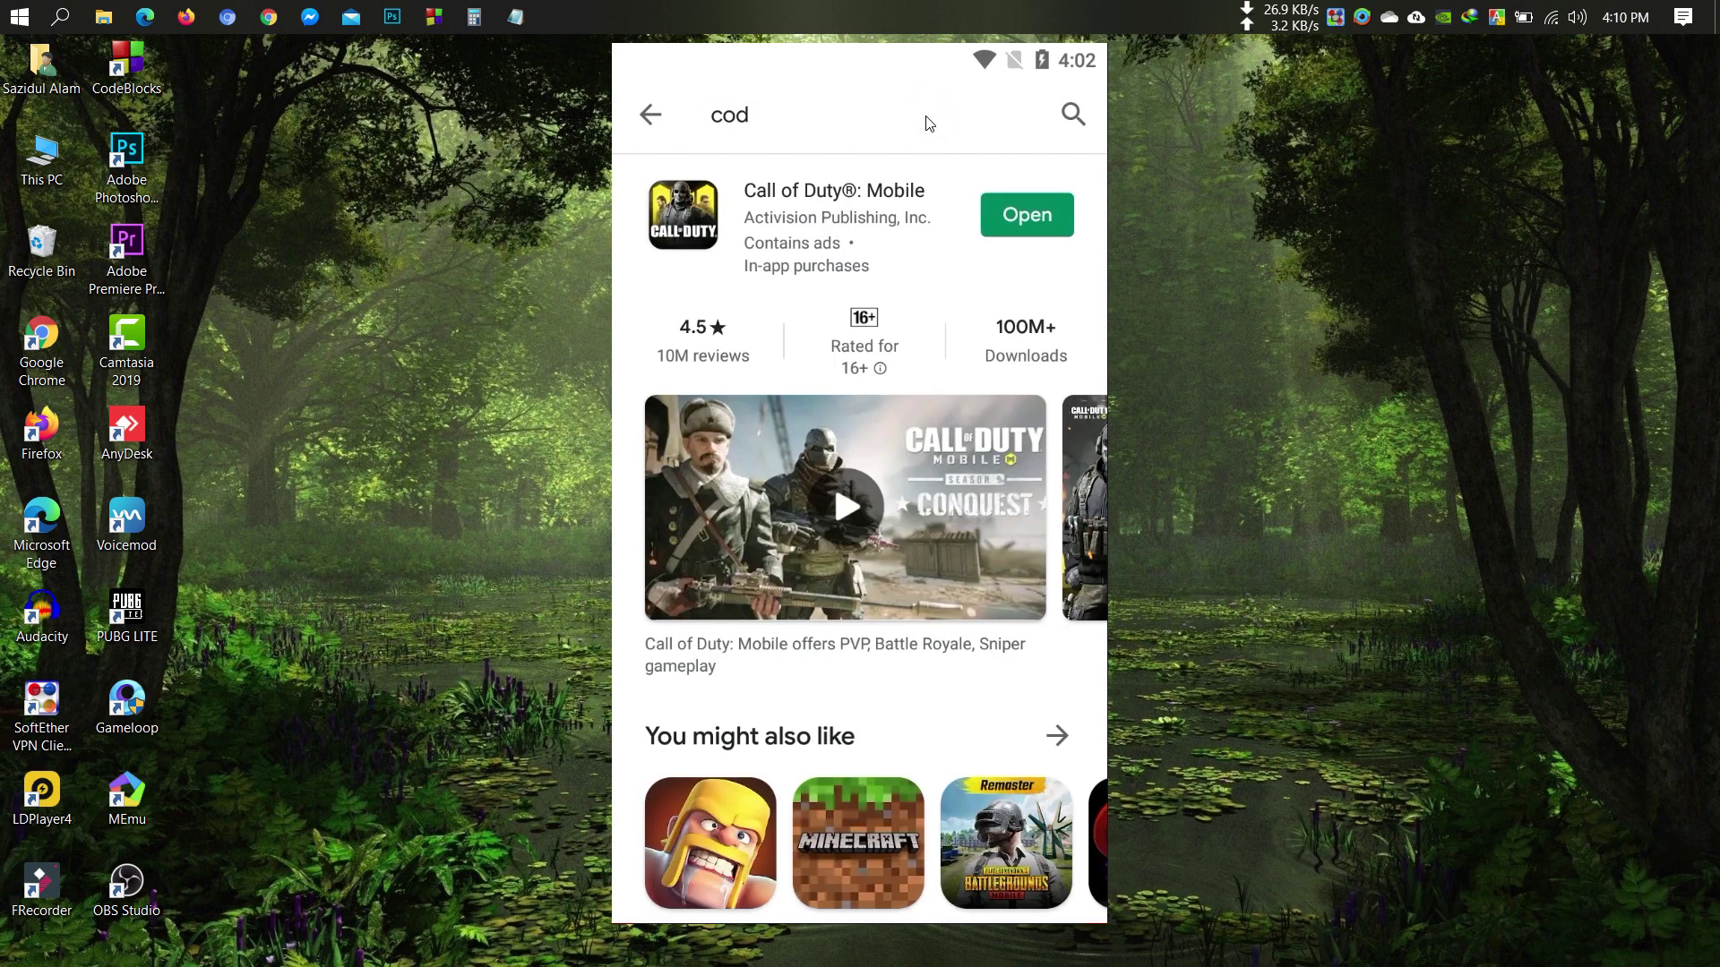
{"action": "left_click", "coordinate": [698, 234]}
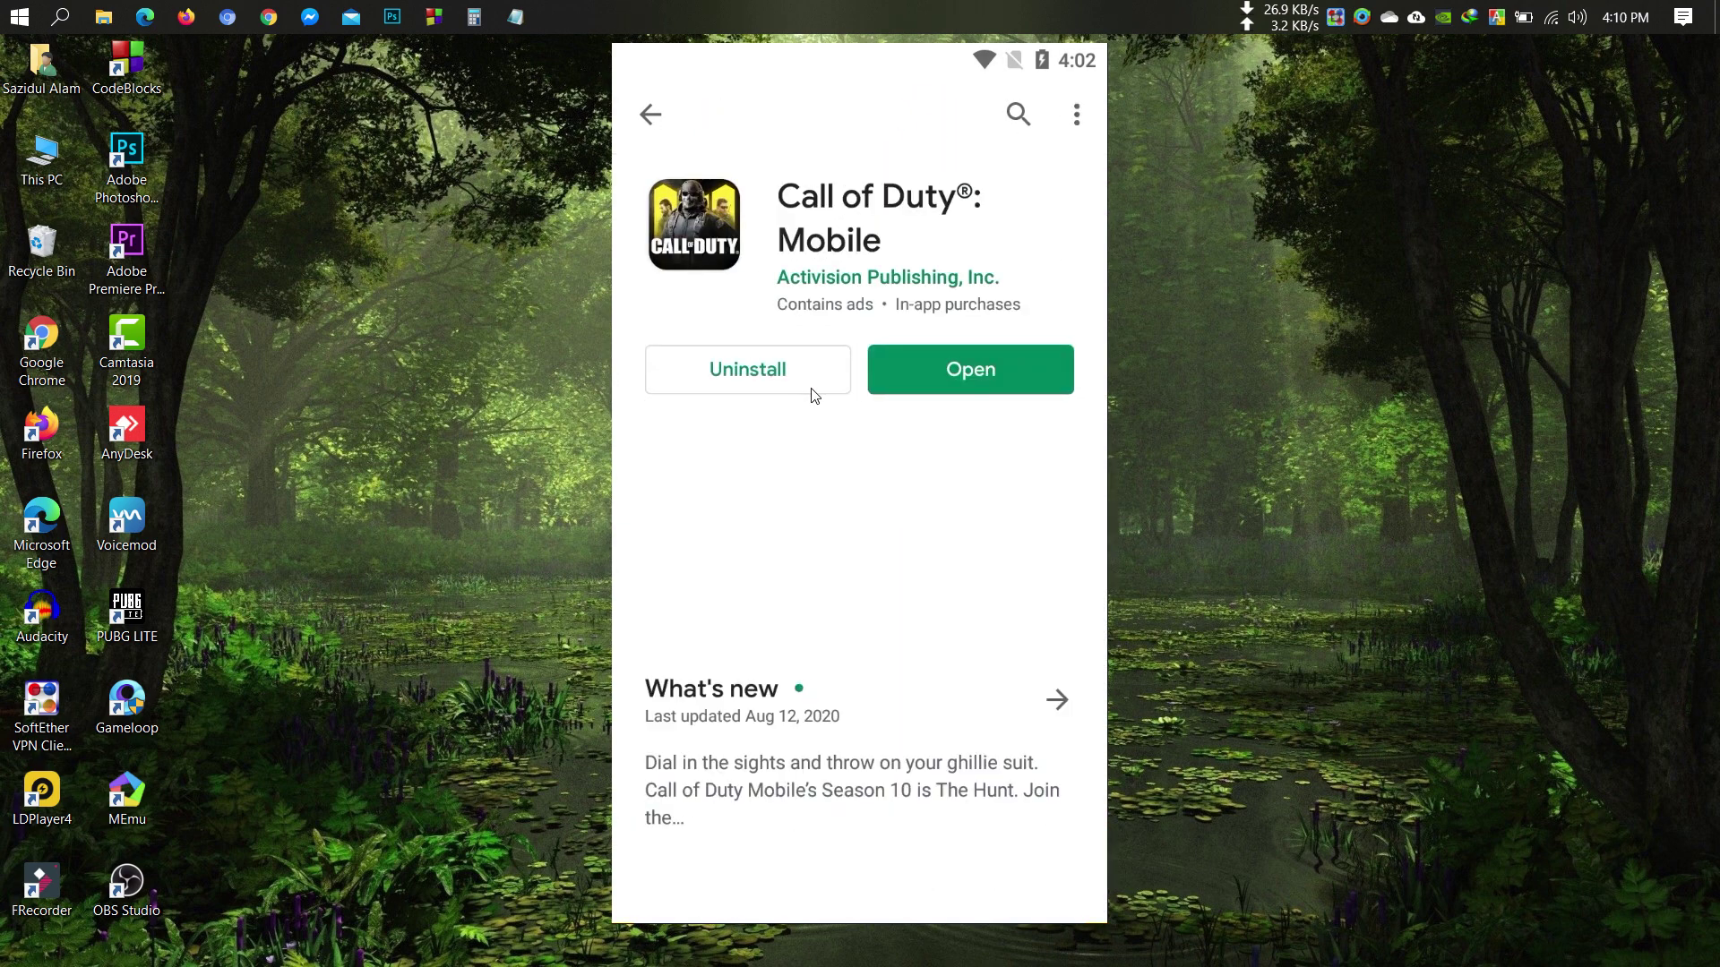
Step: Search 'app backup and restore' and open the installed Backup & Restore app page
{"action": "left_click", "coordinate": [1018, 118]}
{"action": "type", "text": "app backup and restore"}
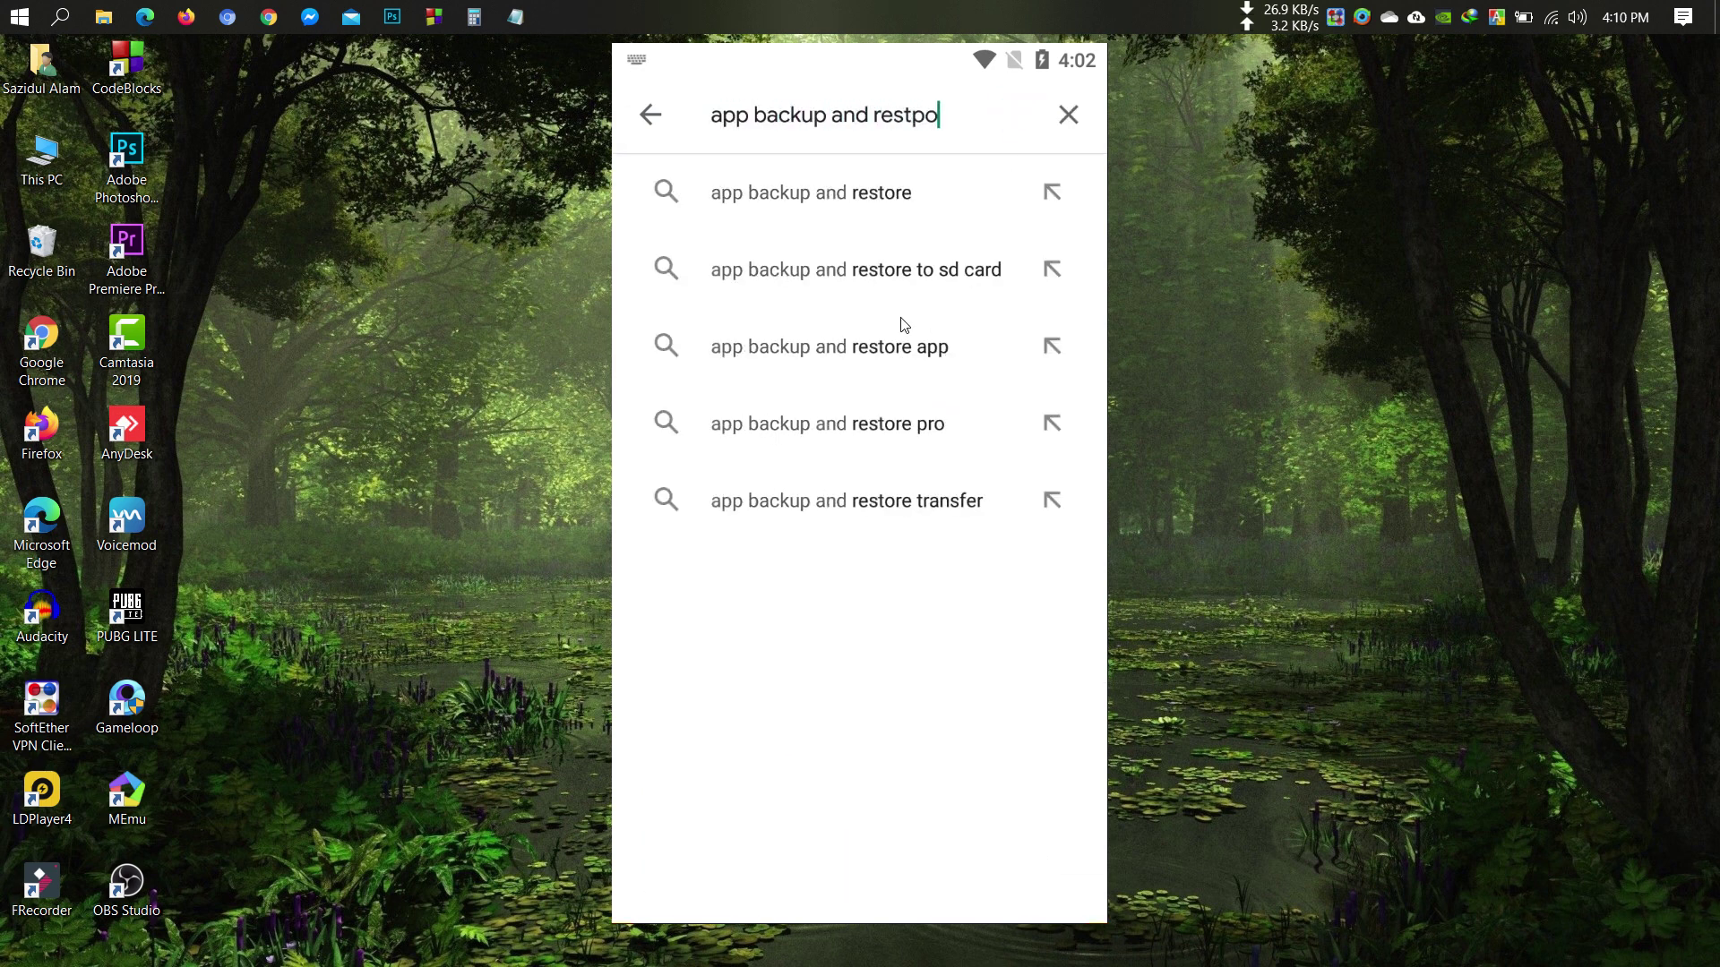
{"action": "key", "text": "Return"}
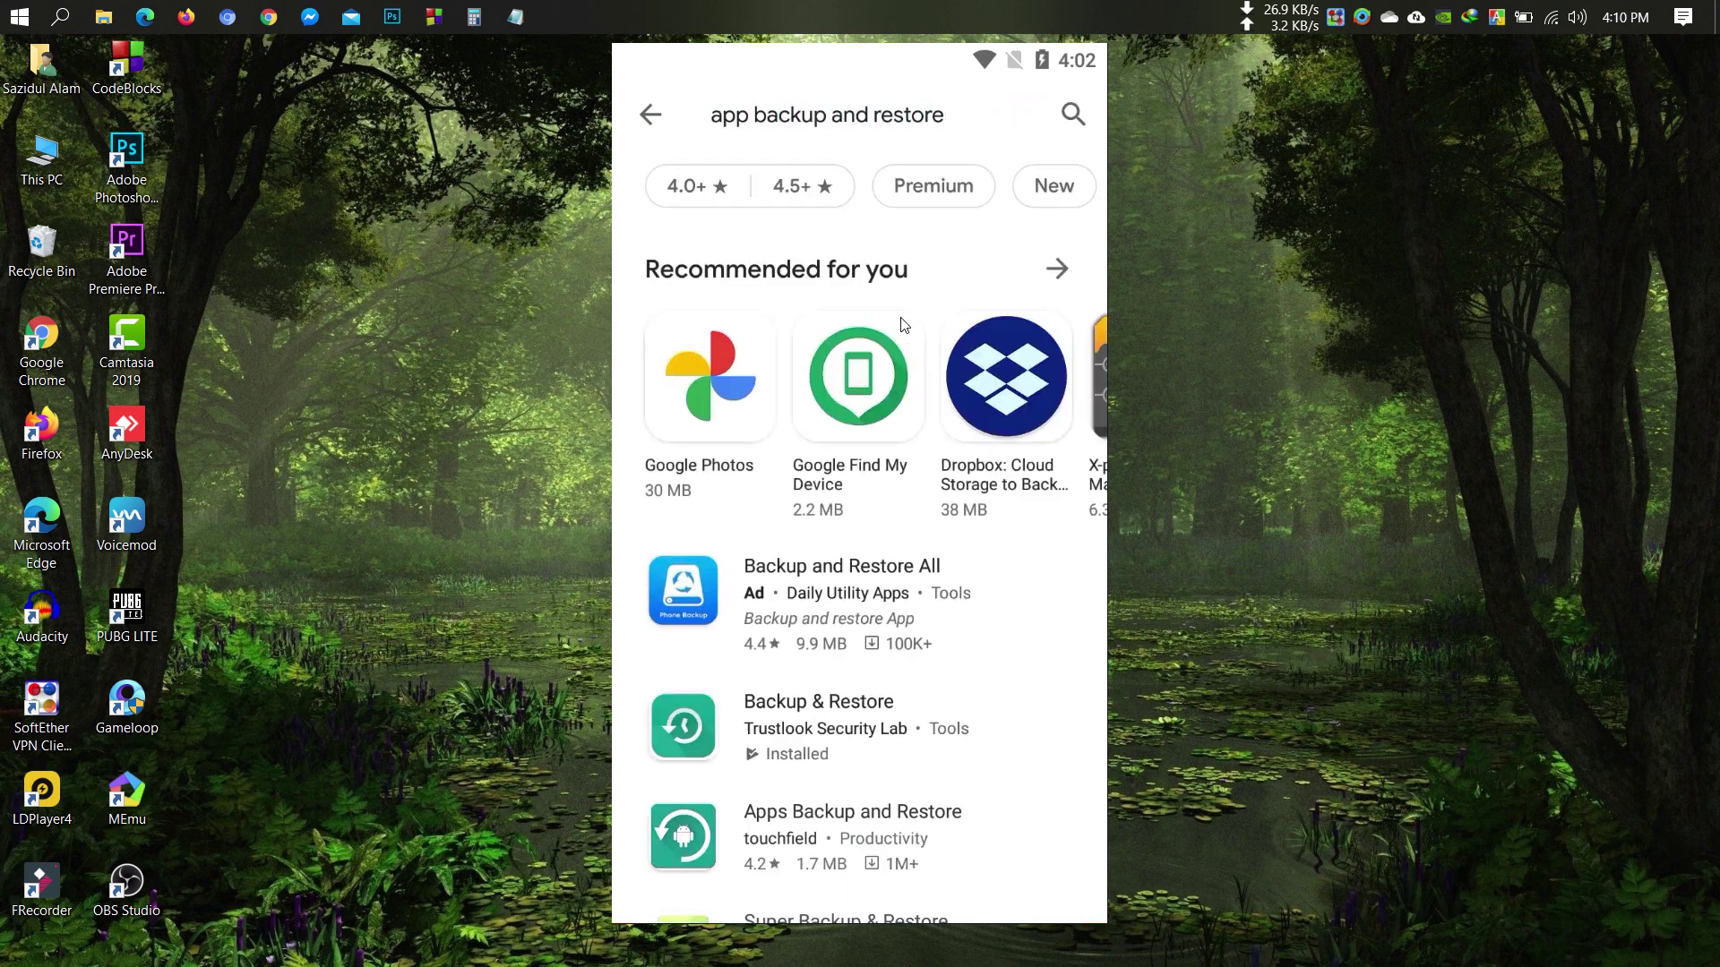
{"action": "left_click", "coordinate": [856, 715]}
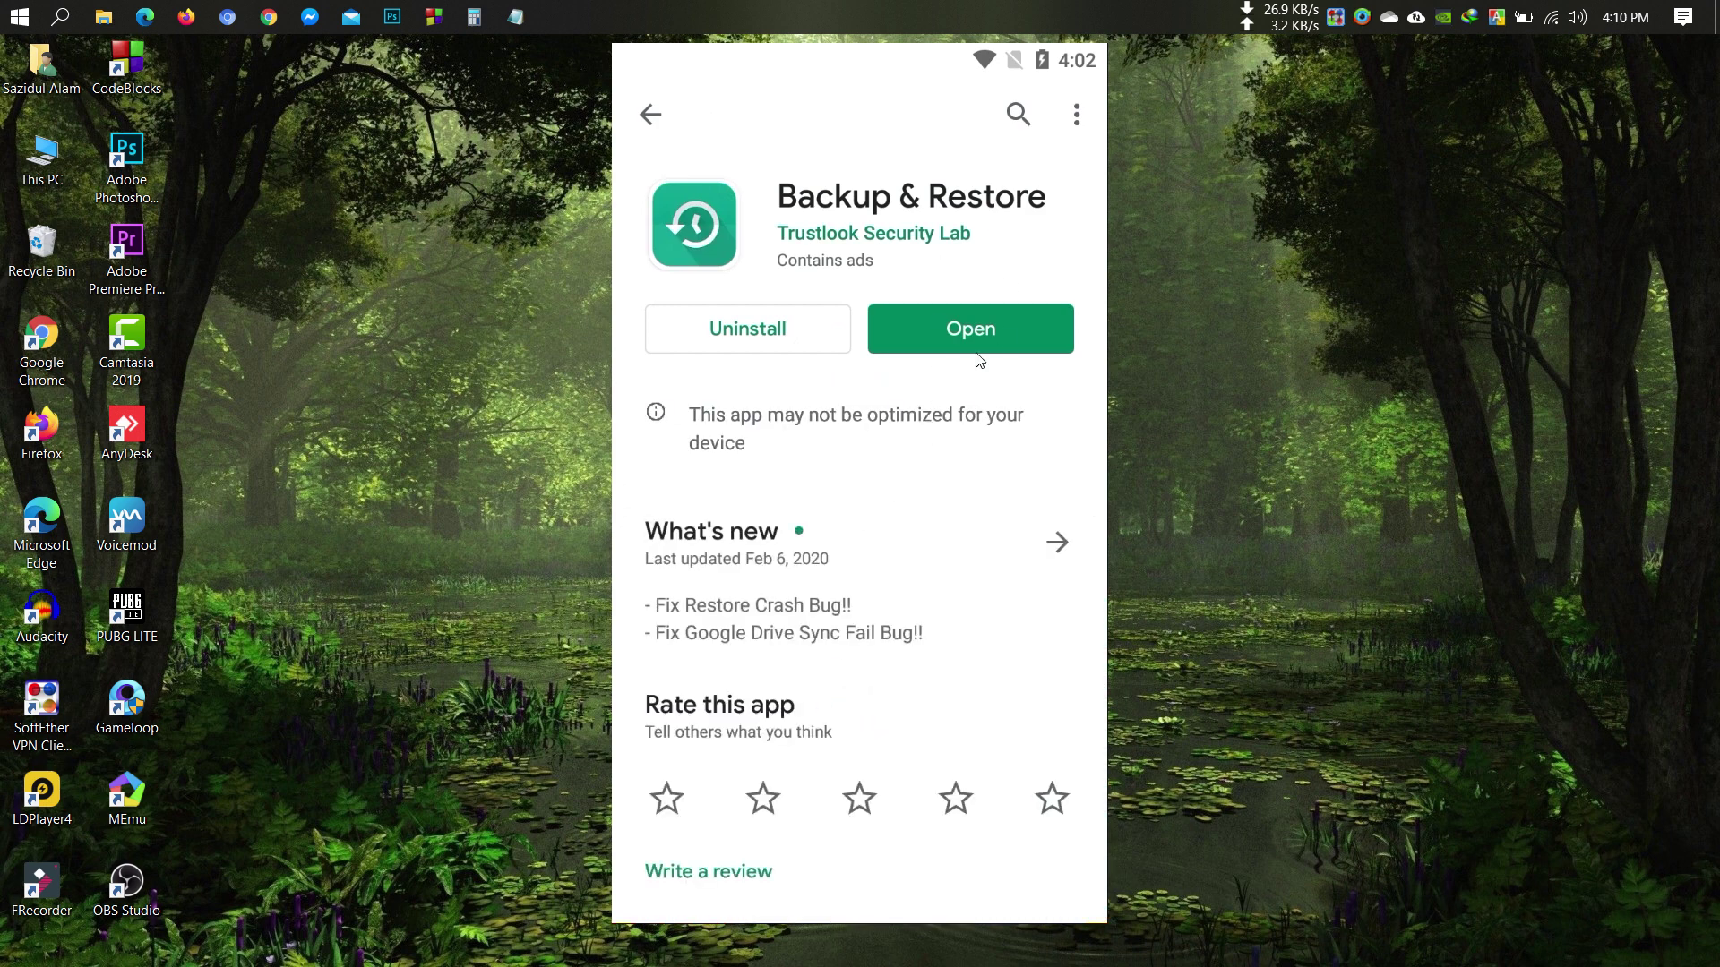
Step: Launch Backup & Restore and back up Call of Duty from the Installed list
{"action": "left_click", "coordinate": [1003, 346]}
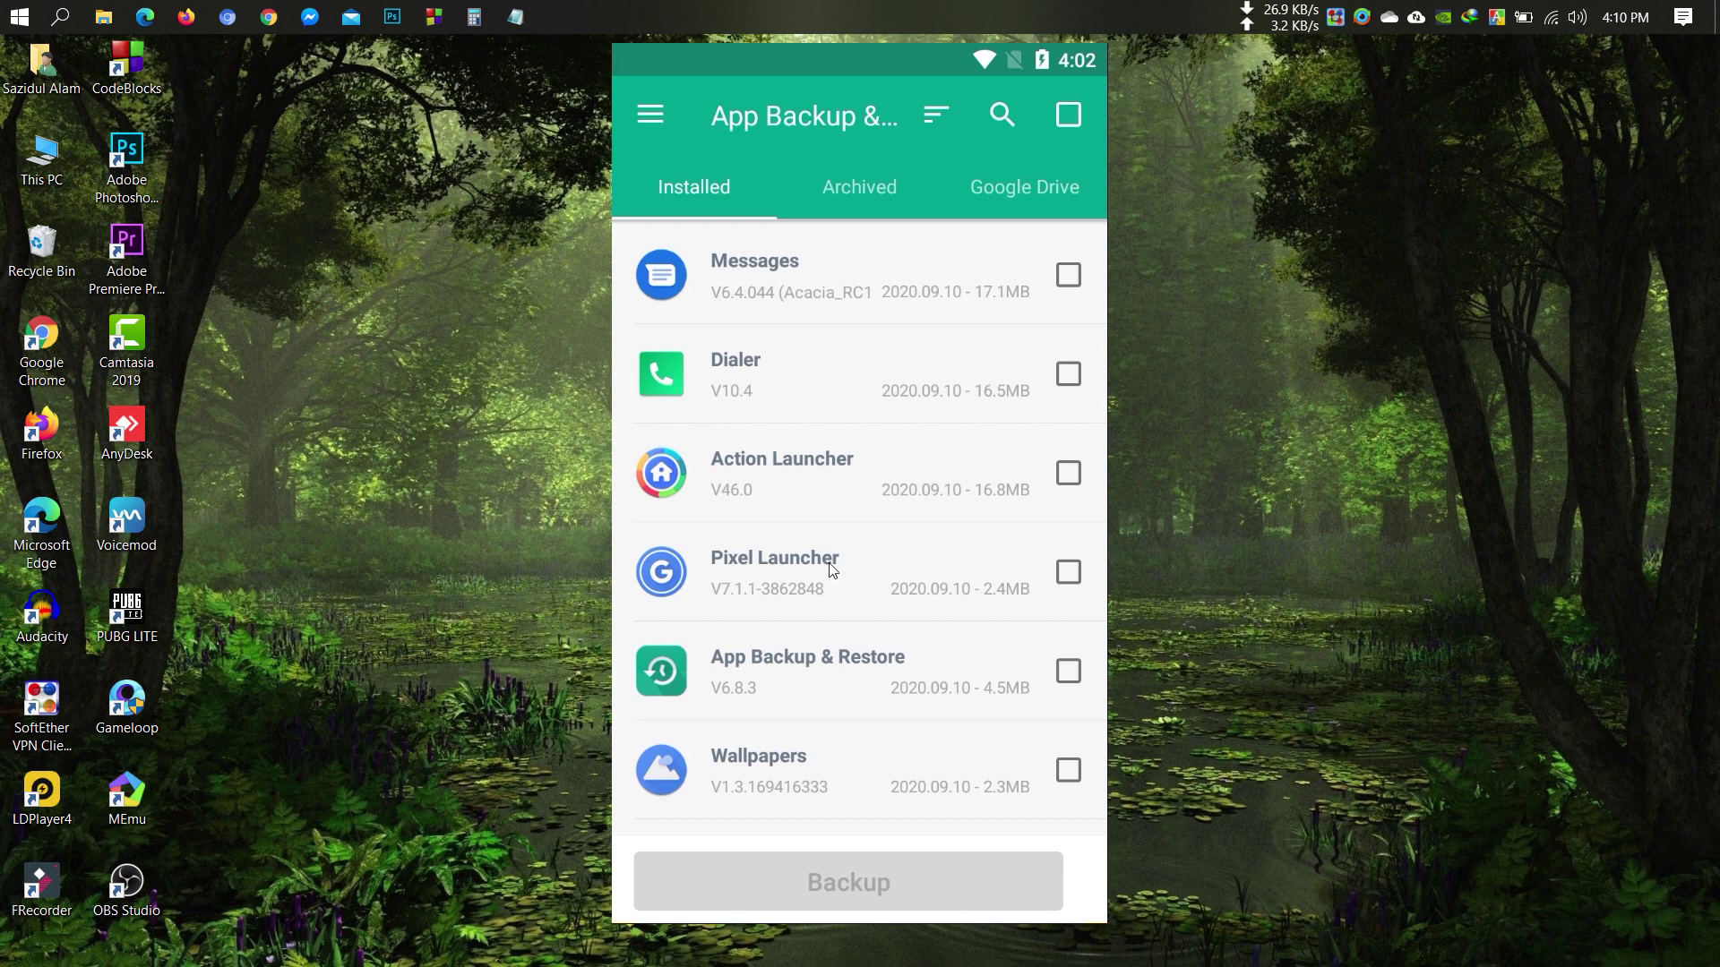
{"action": "left_click_drag", "start_coordinate": [806, 715], "coordinate": [877, 428]}
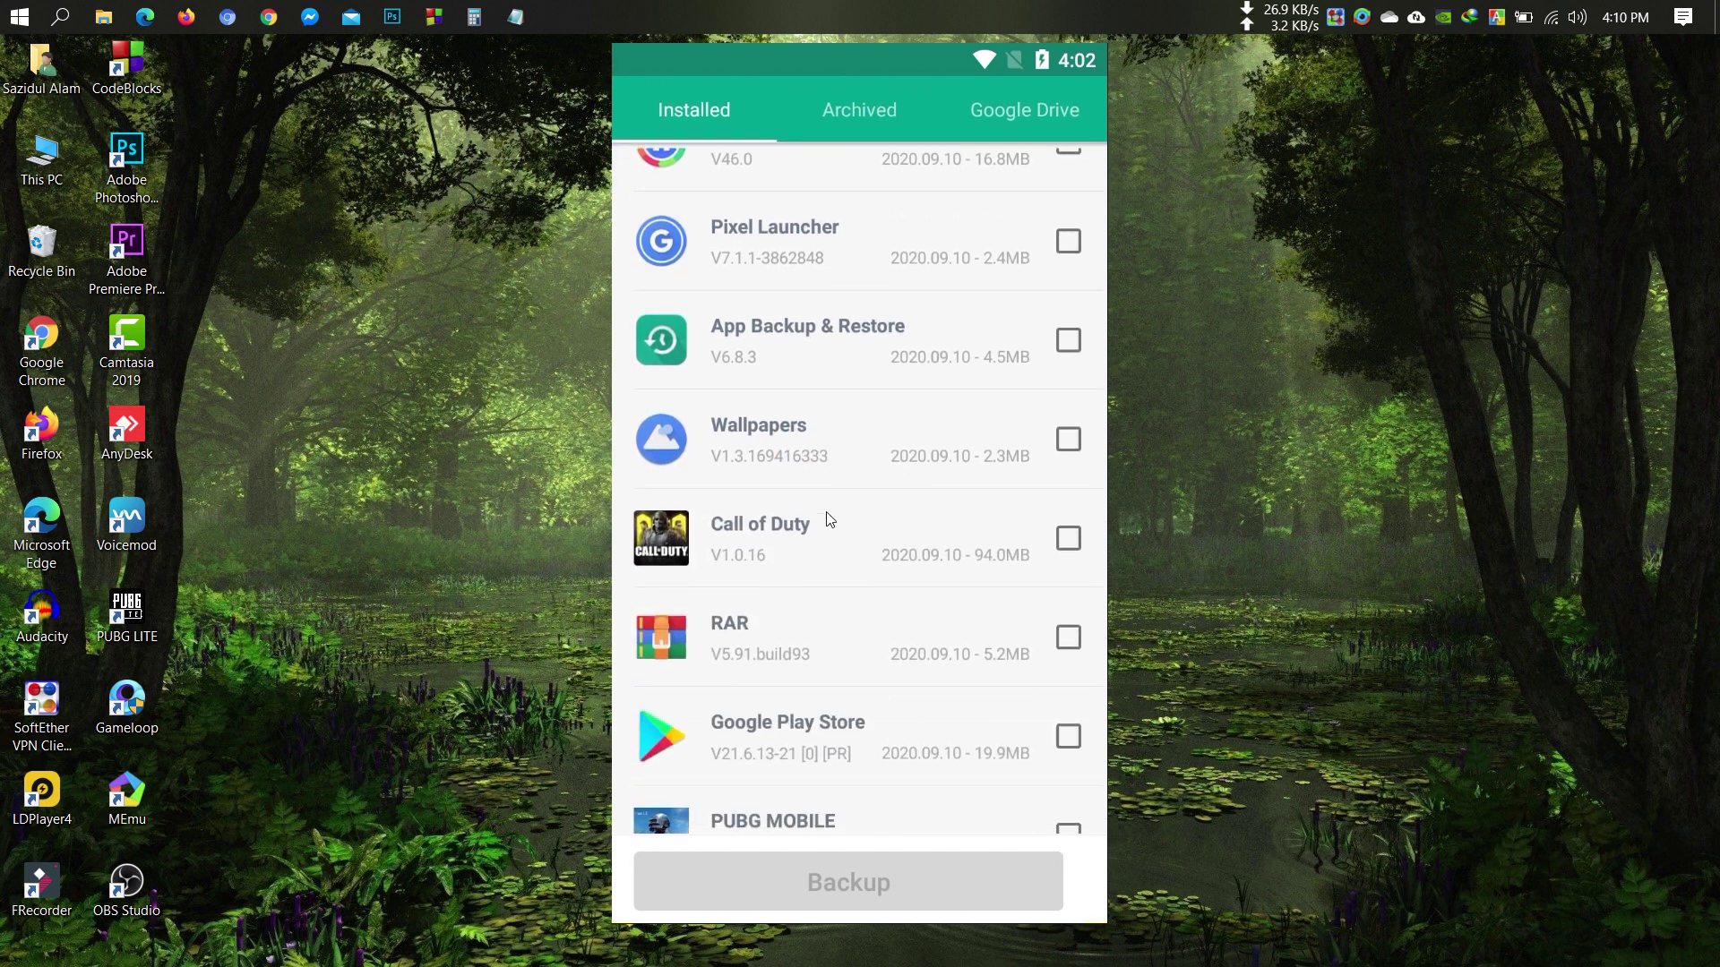
{"action": "left_click", "coordinate": [1068, 540]}
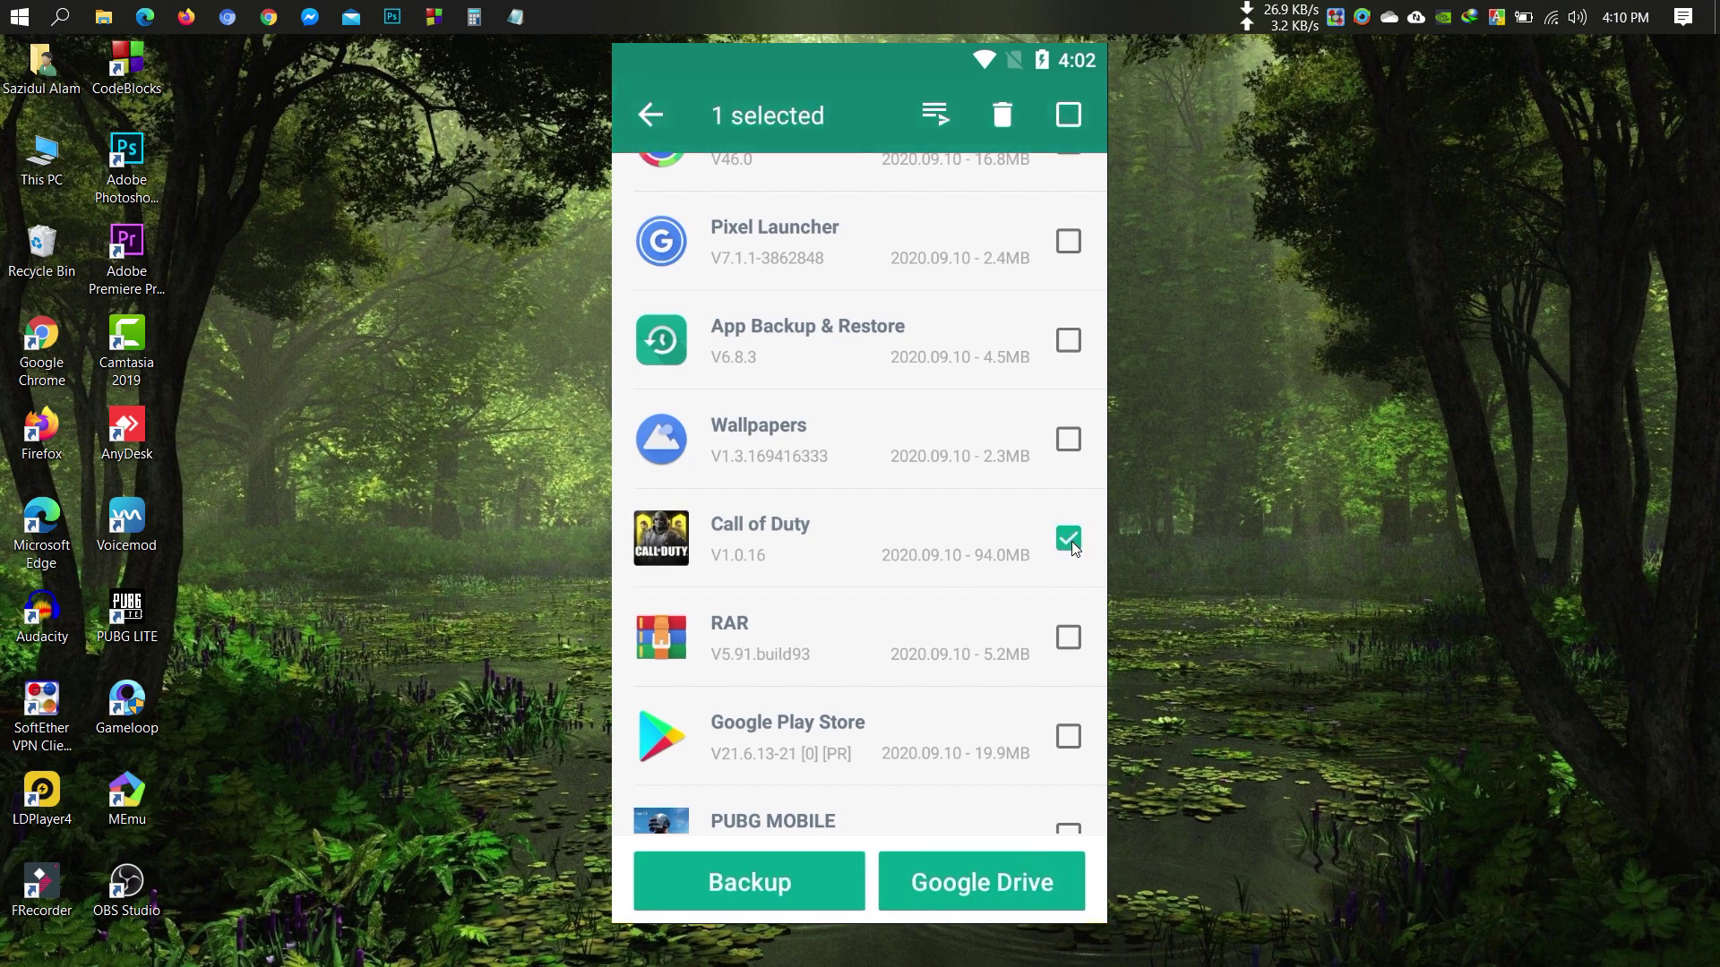
{"action": "left_click", "coordinate": [767, 888]}
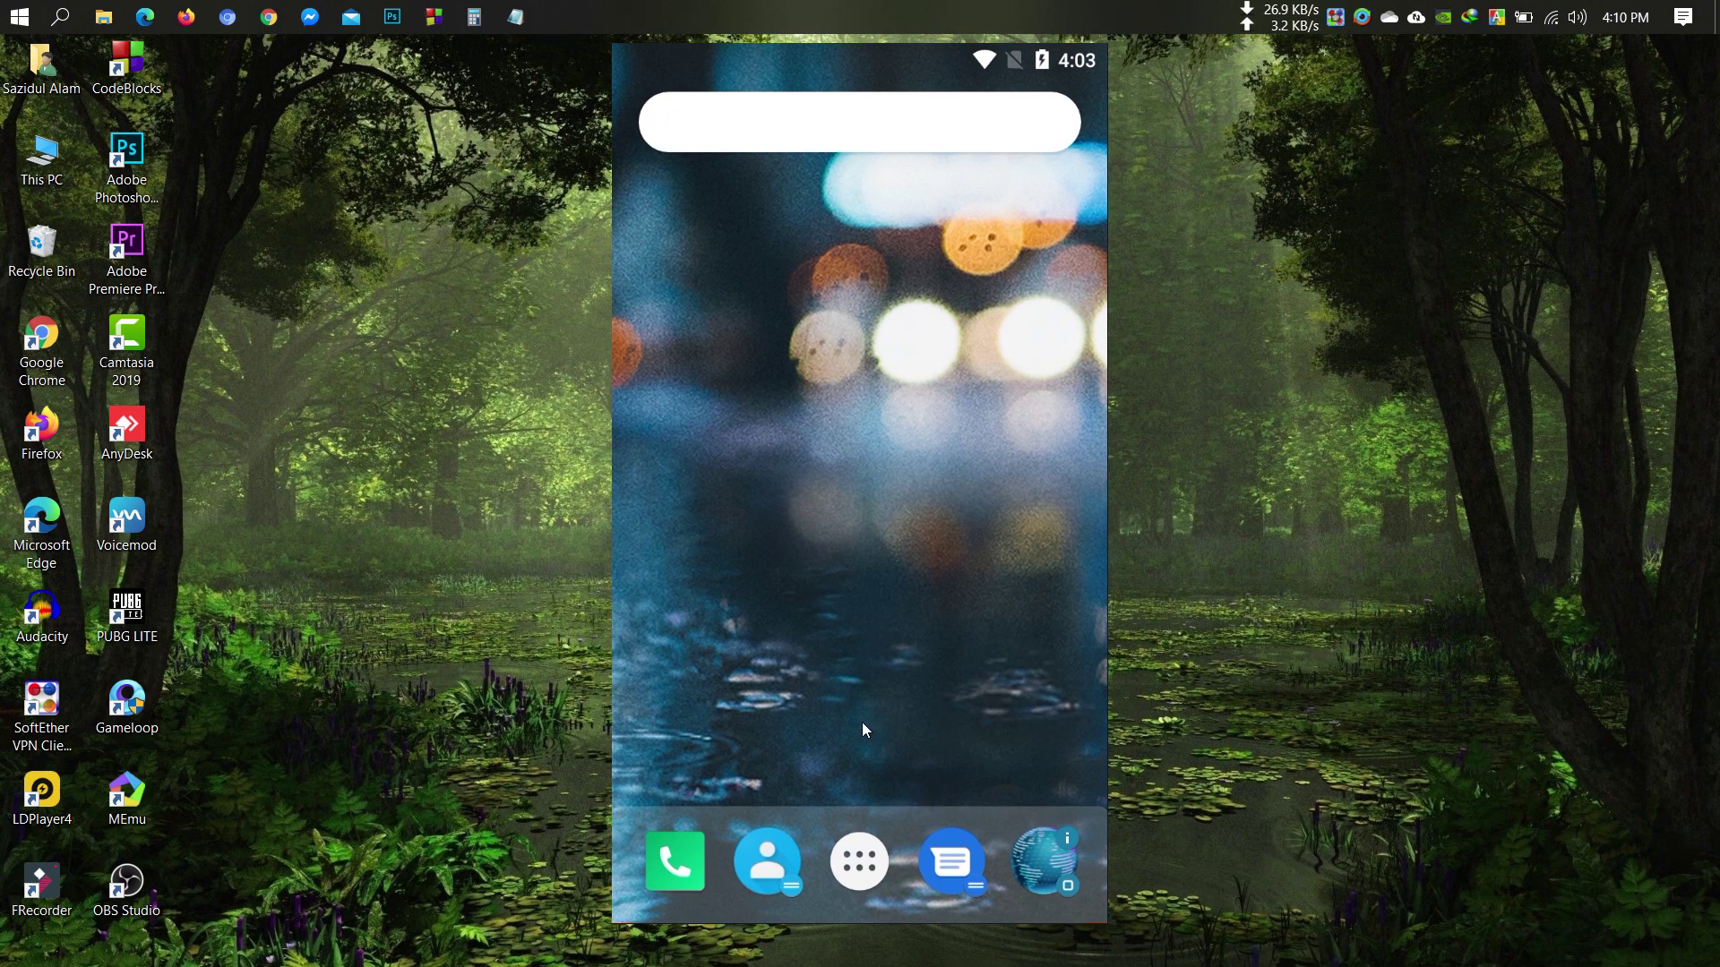
Step: In RAR, open App_Backup_Restore/archived and bring up actions for the 94 MB Call of Duty APK
{"action": "left_click_drag", "start_coordinate": [861, 721], "coordinate": [926, 402]}
{"action": "left_click", "coordinate": [1049, 734]}
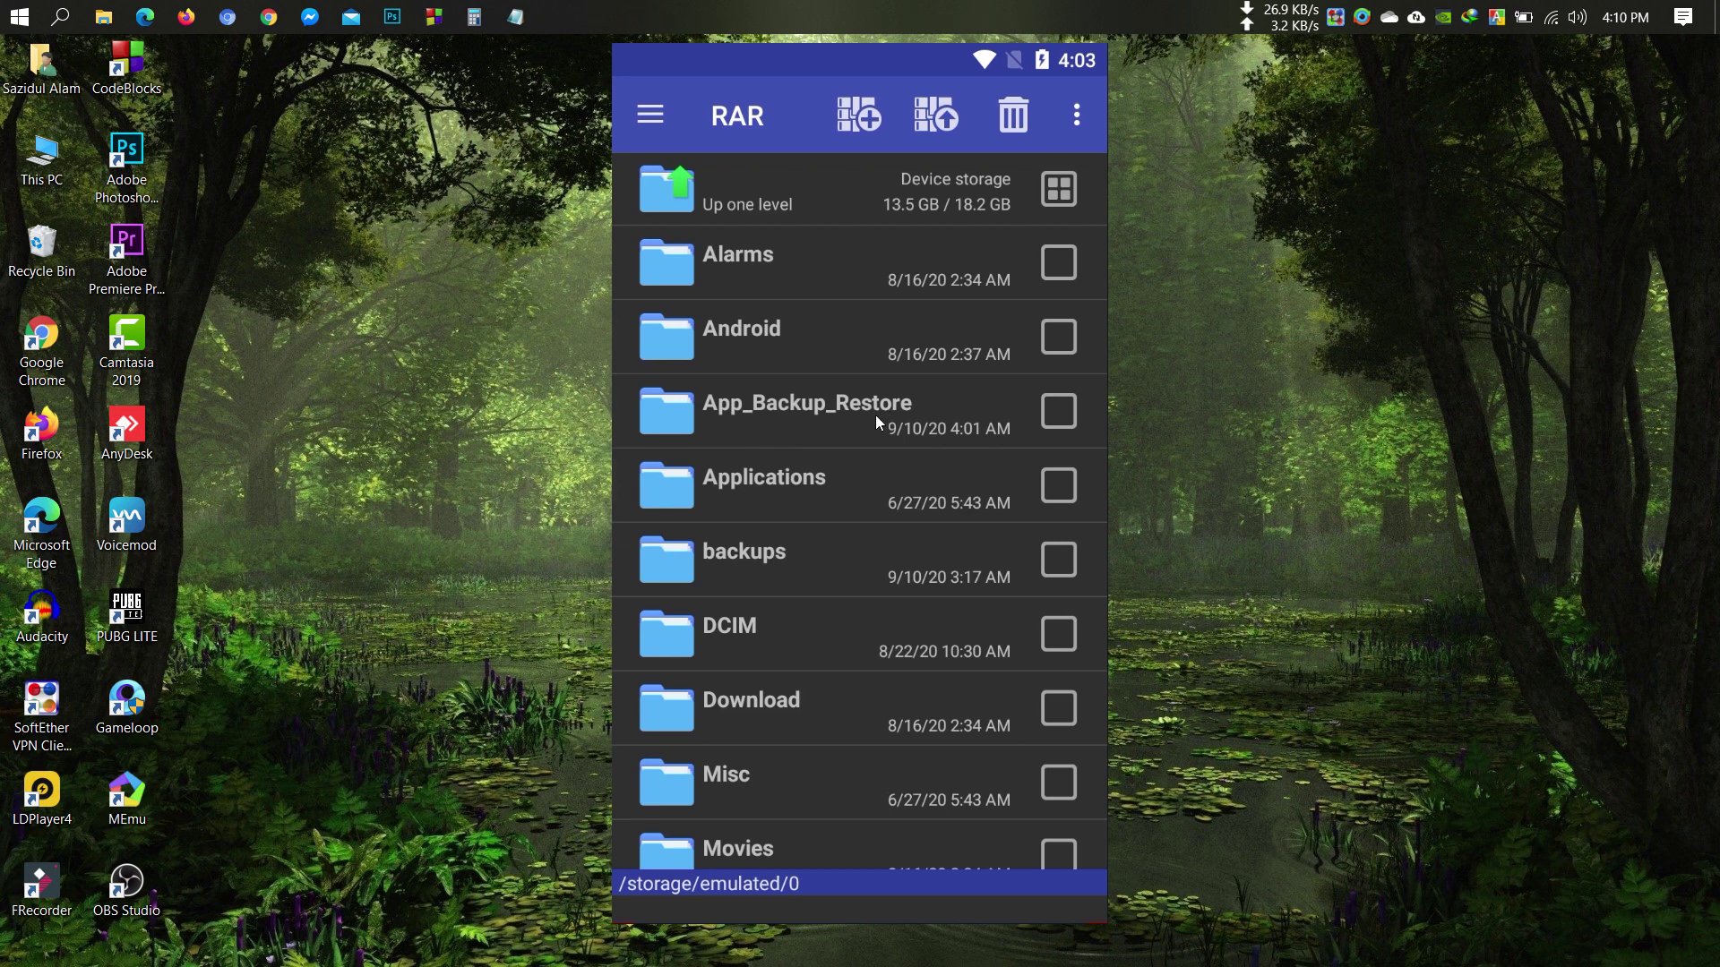
{"action": "left_click", "coordinate": [853, 421]}
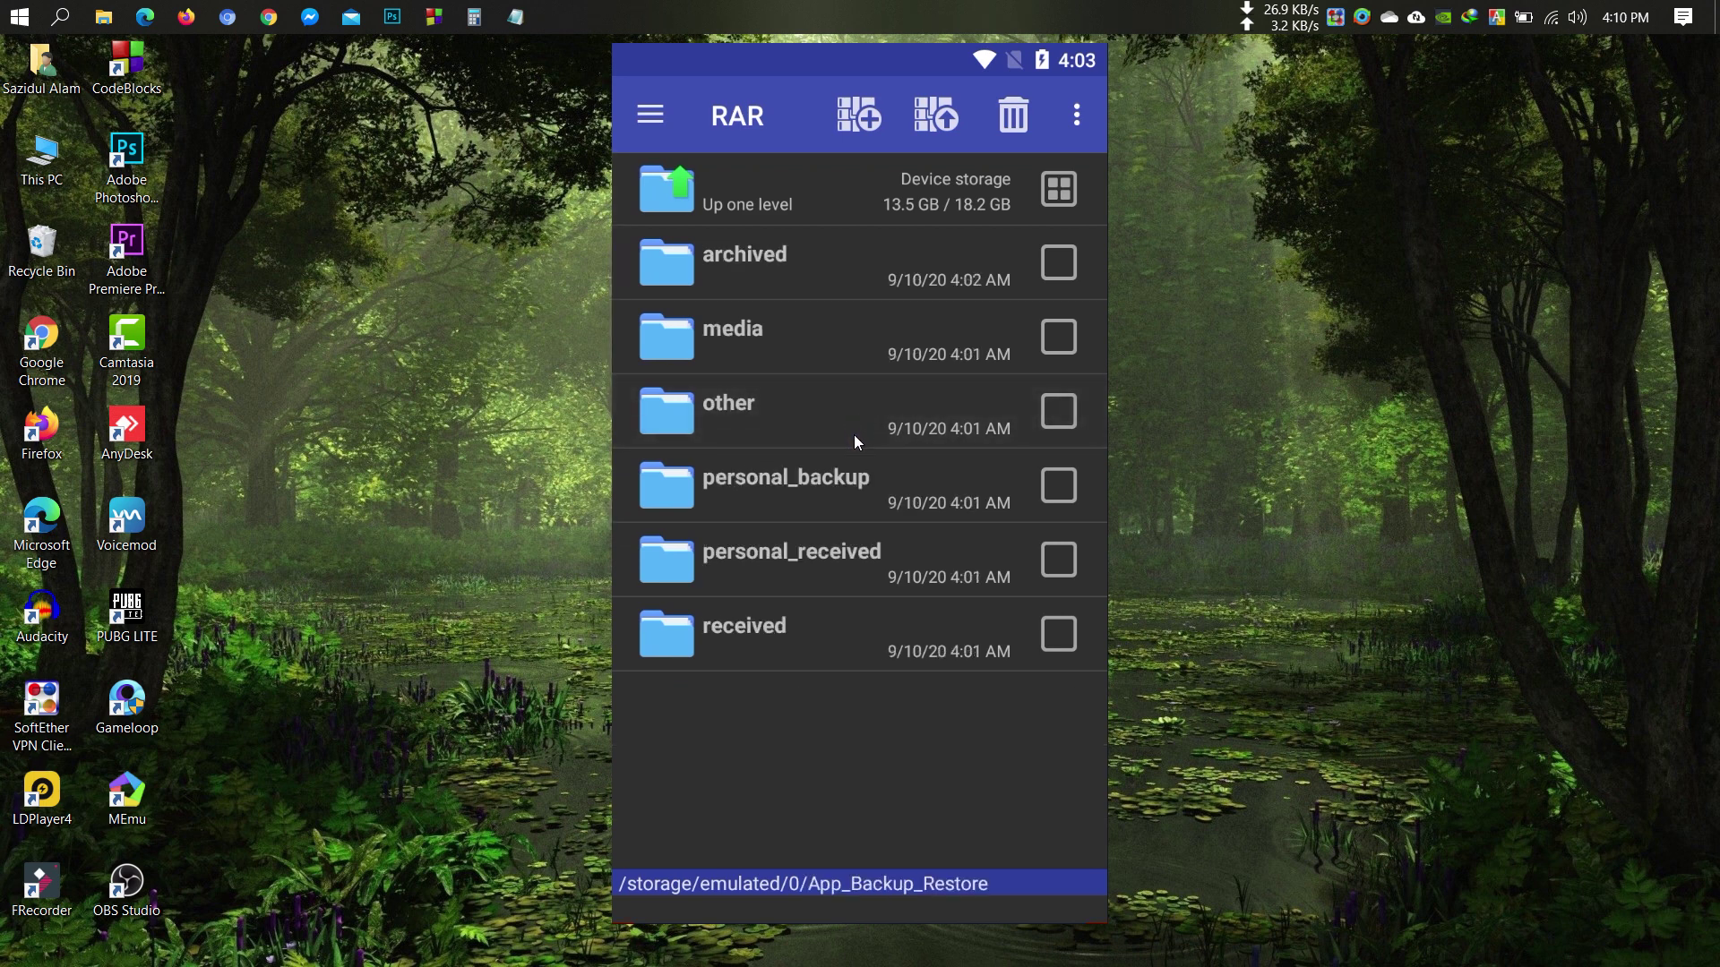
{"action": "left_click", "coordinate": [760, 283]}
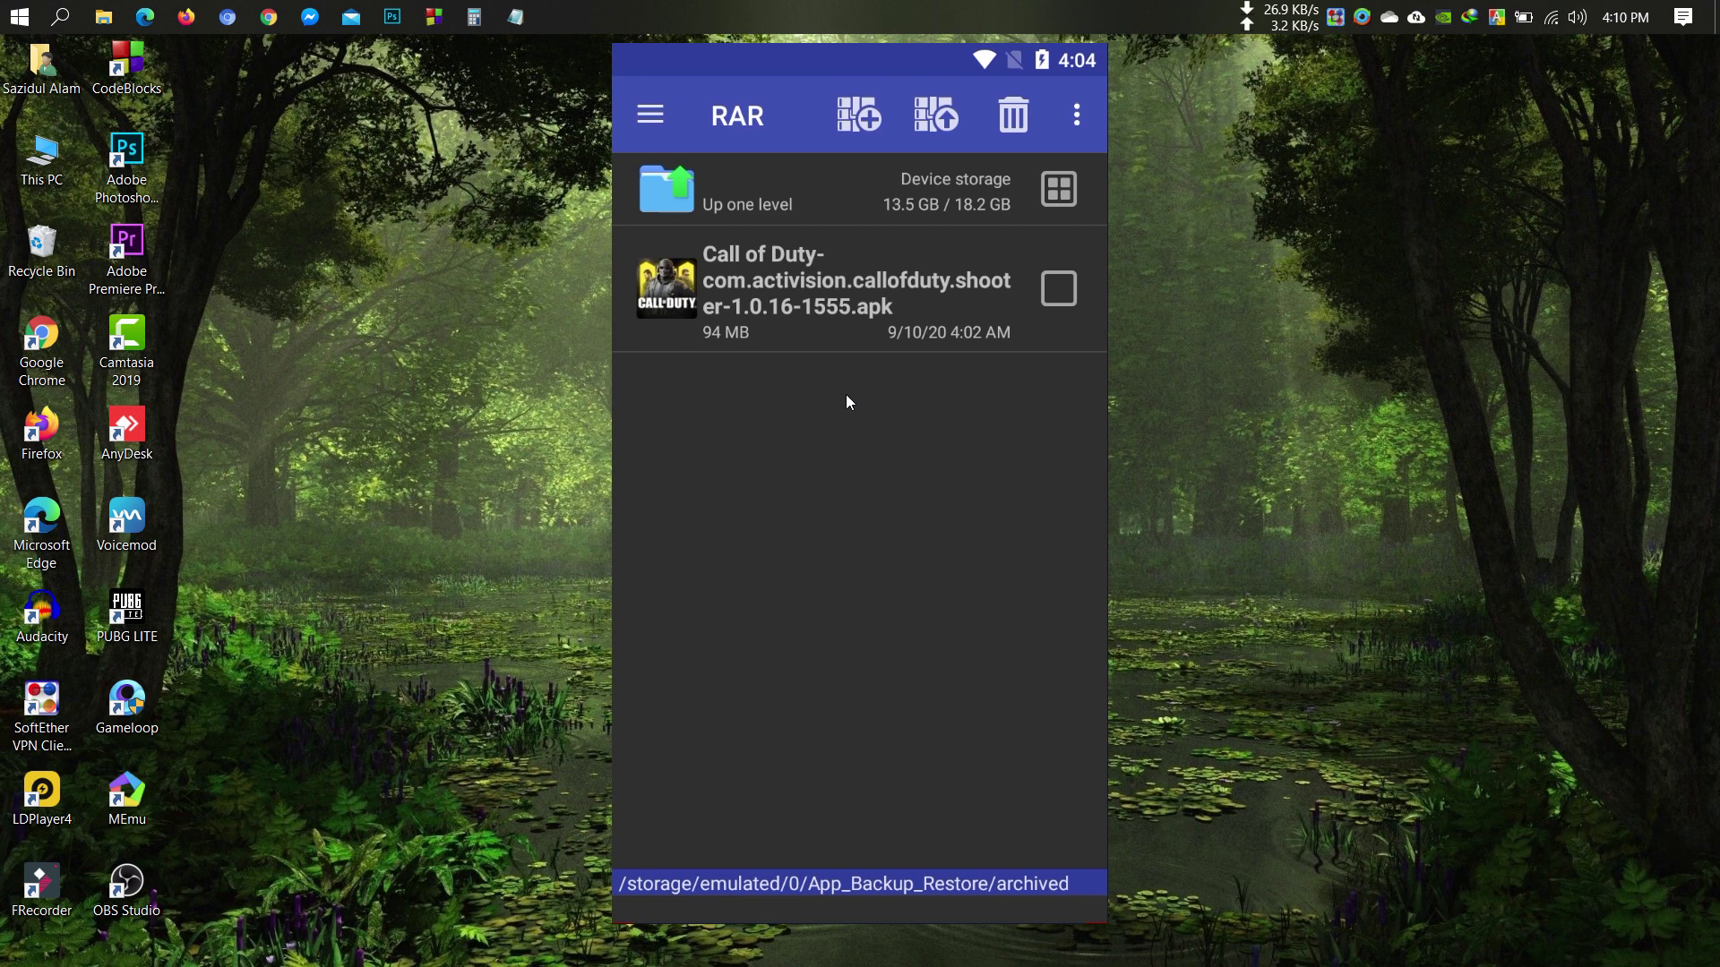
{"action": "left_click", "coordinate": [1059, 289]}
{"action": "left_click", "coordinate": [1059, 289]}
{"action": "left_click", "coordinate": [891, 306]}
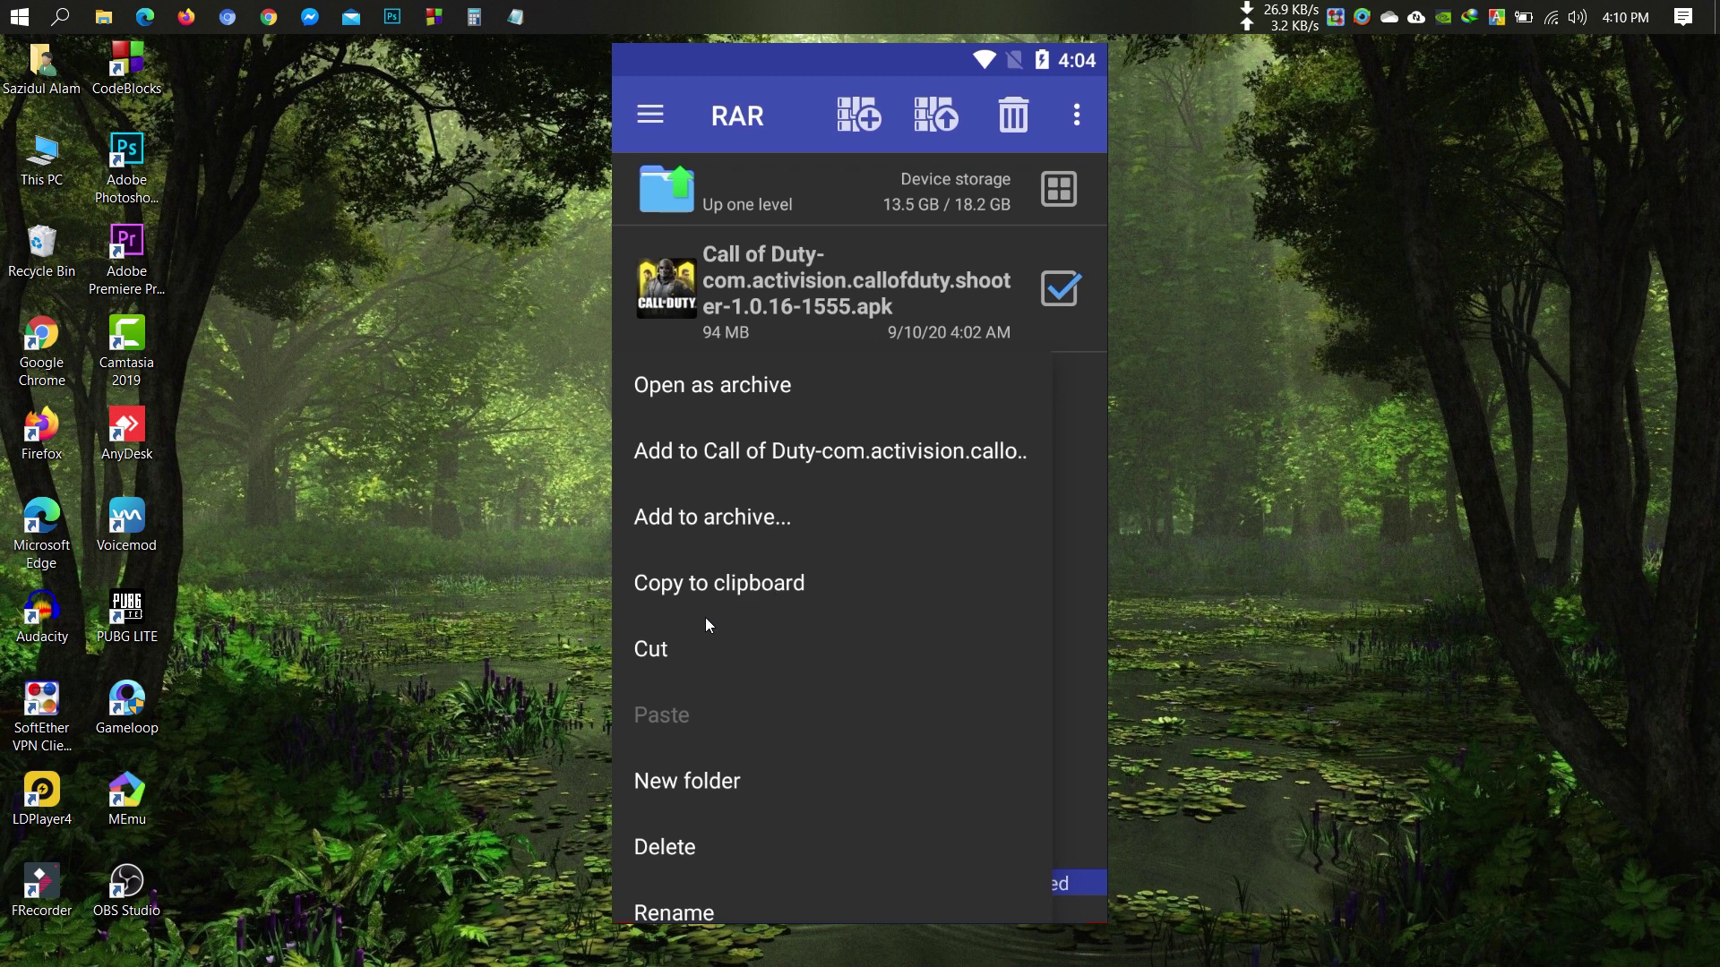
Step: Cut the Call of Duty APK and create a 'cod apk' folder in the storage root
{"action": "left_click", "coordinate": [670, 647]}
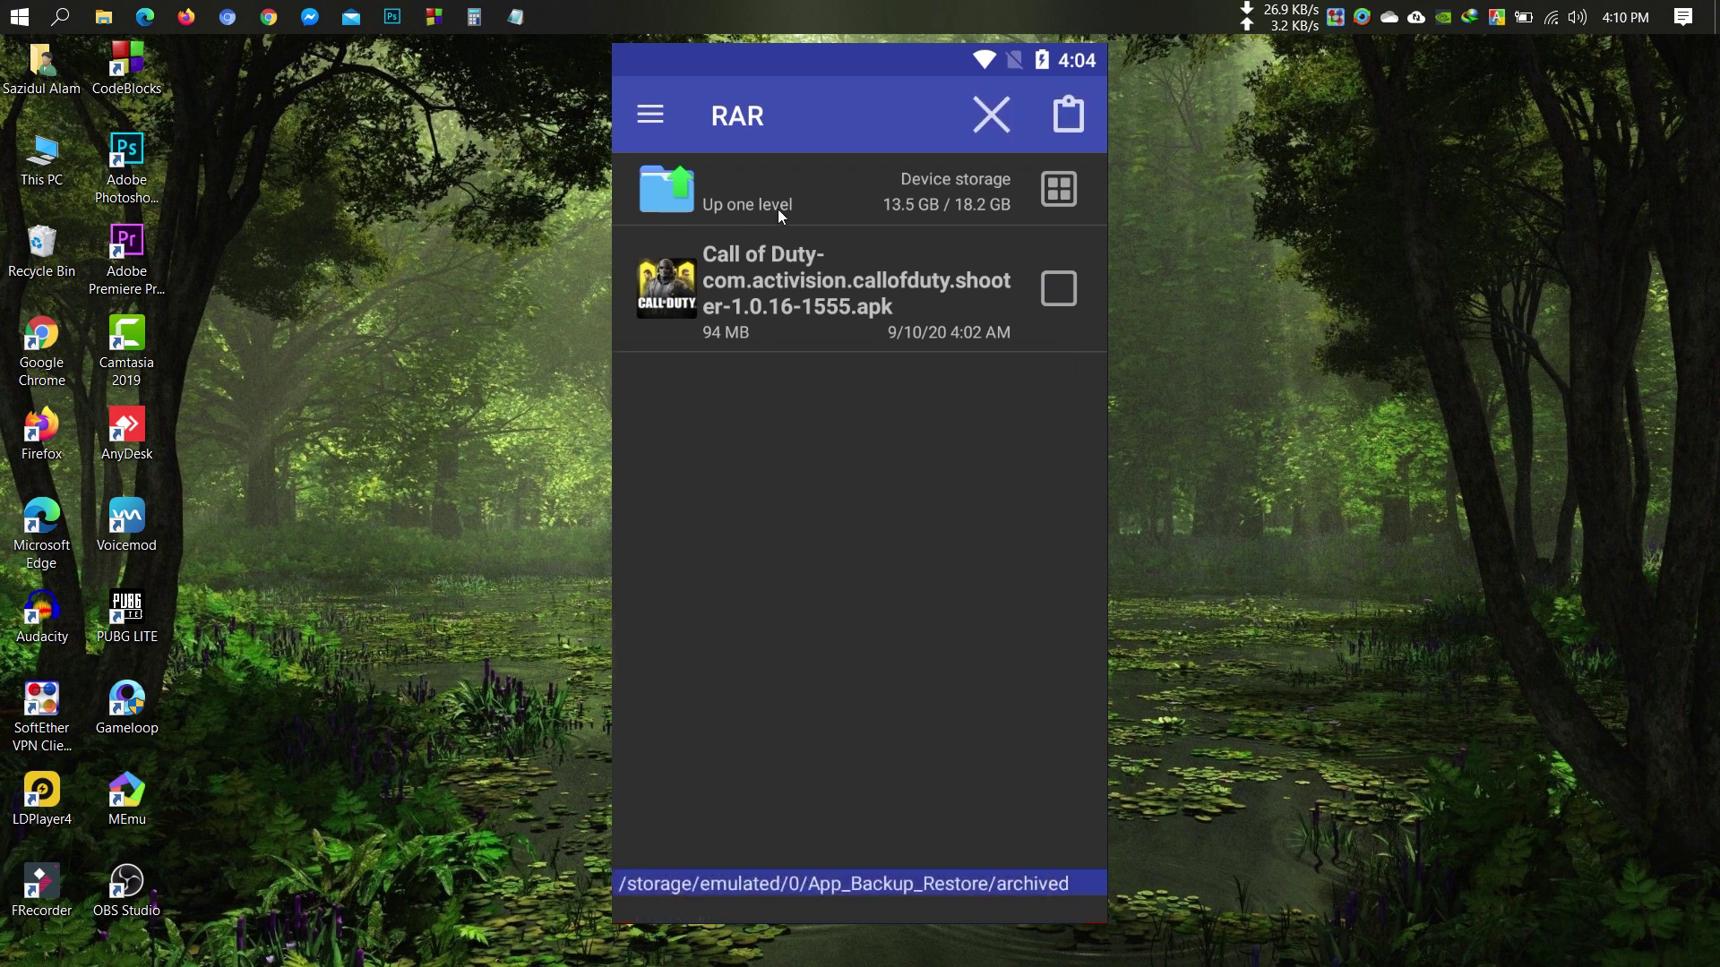
{"action": "left_click", "coordinate": [804, 191]}
{"action": "left_click", "coordinate": [806, 194]}
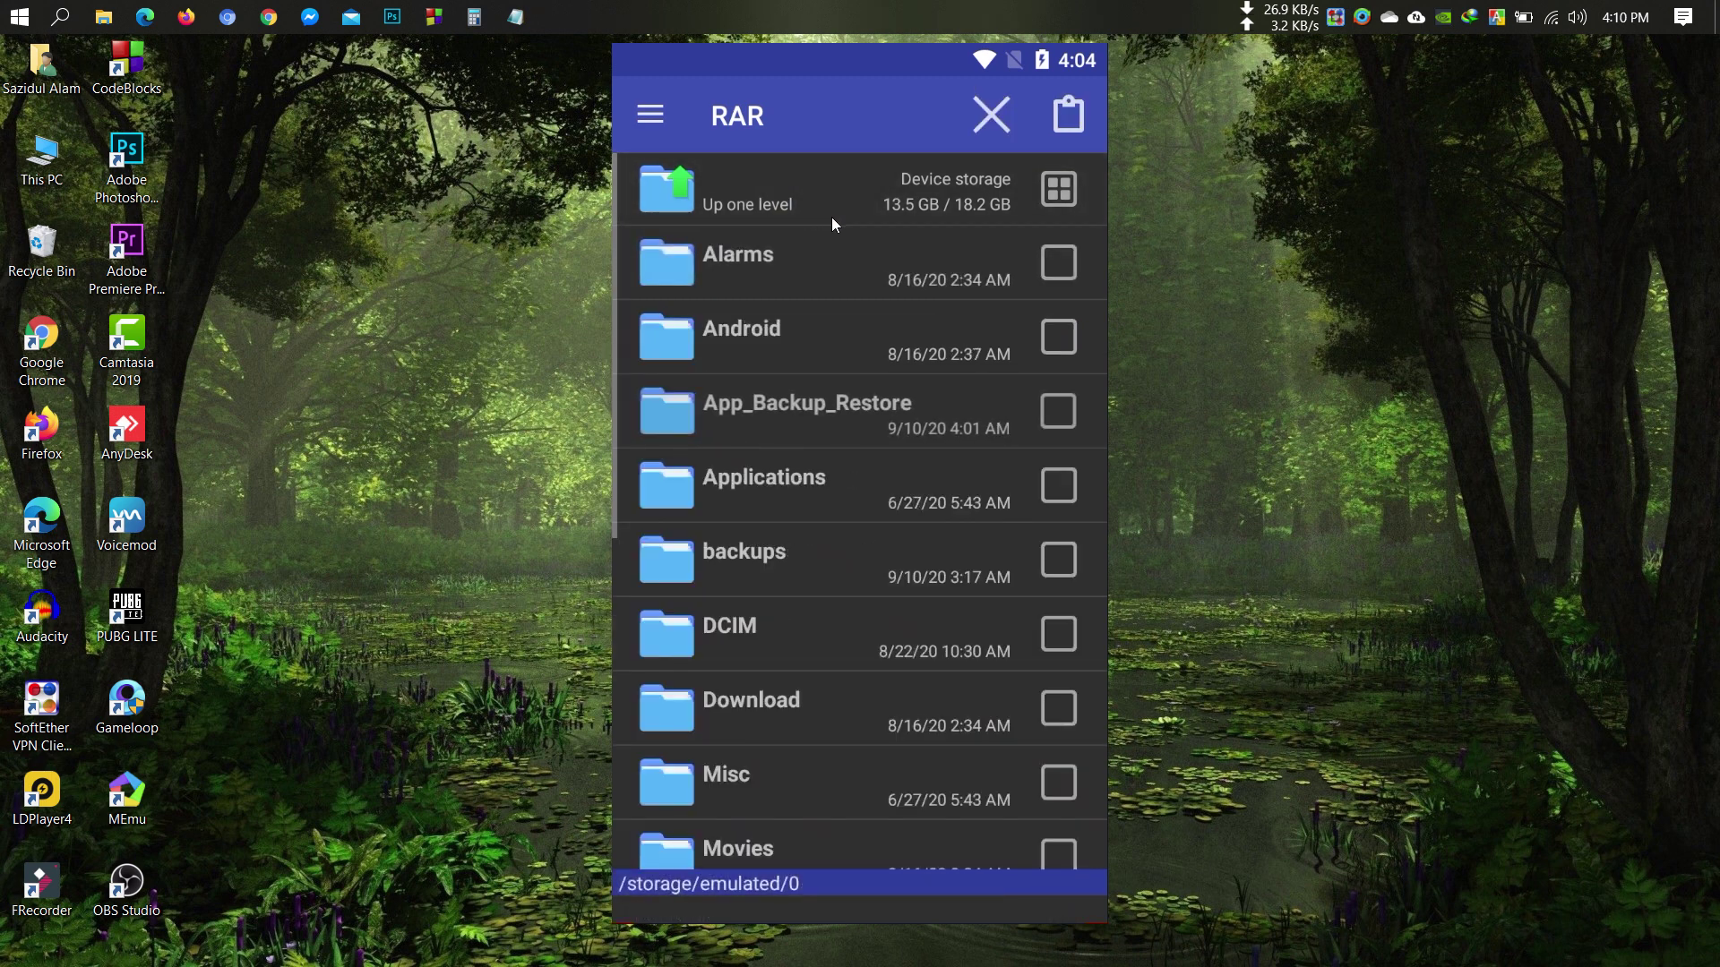
{"action": "left_click", "coordinate": [851, 205]}
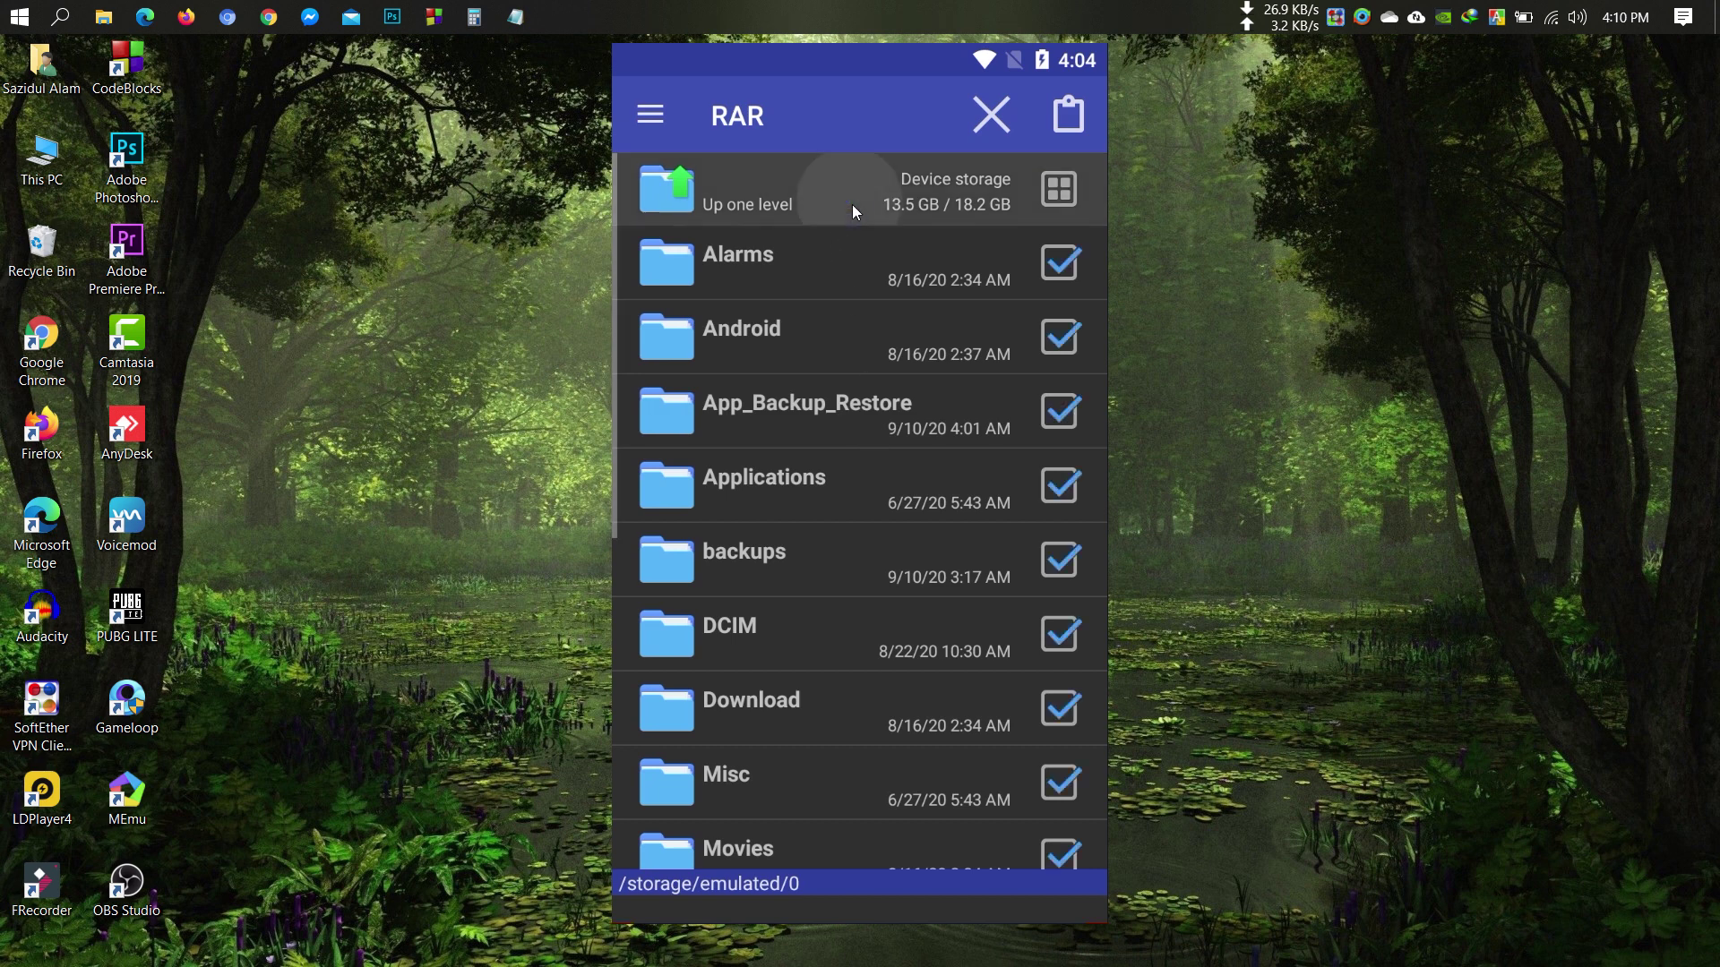
{"action": "left_click", "coordinate": [744, 587]}
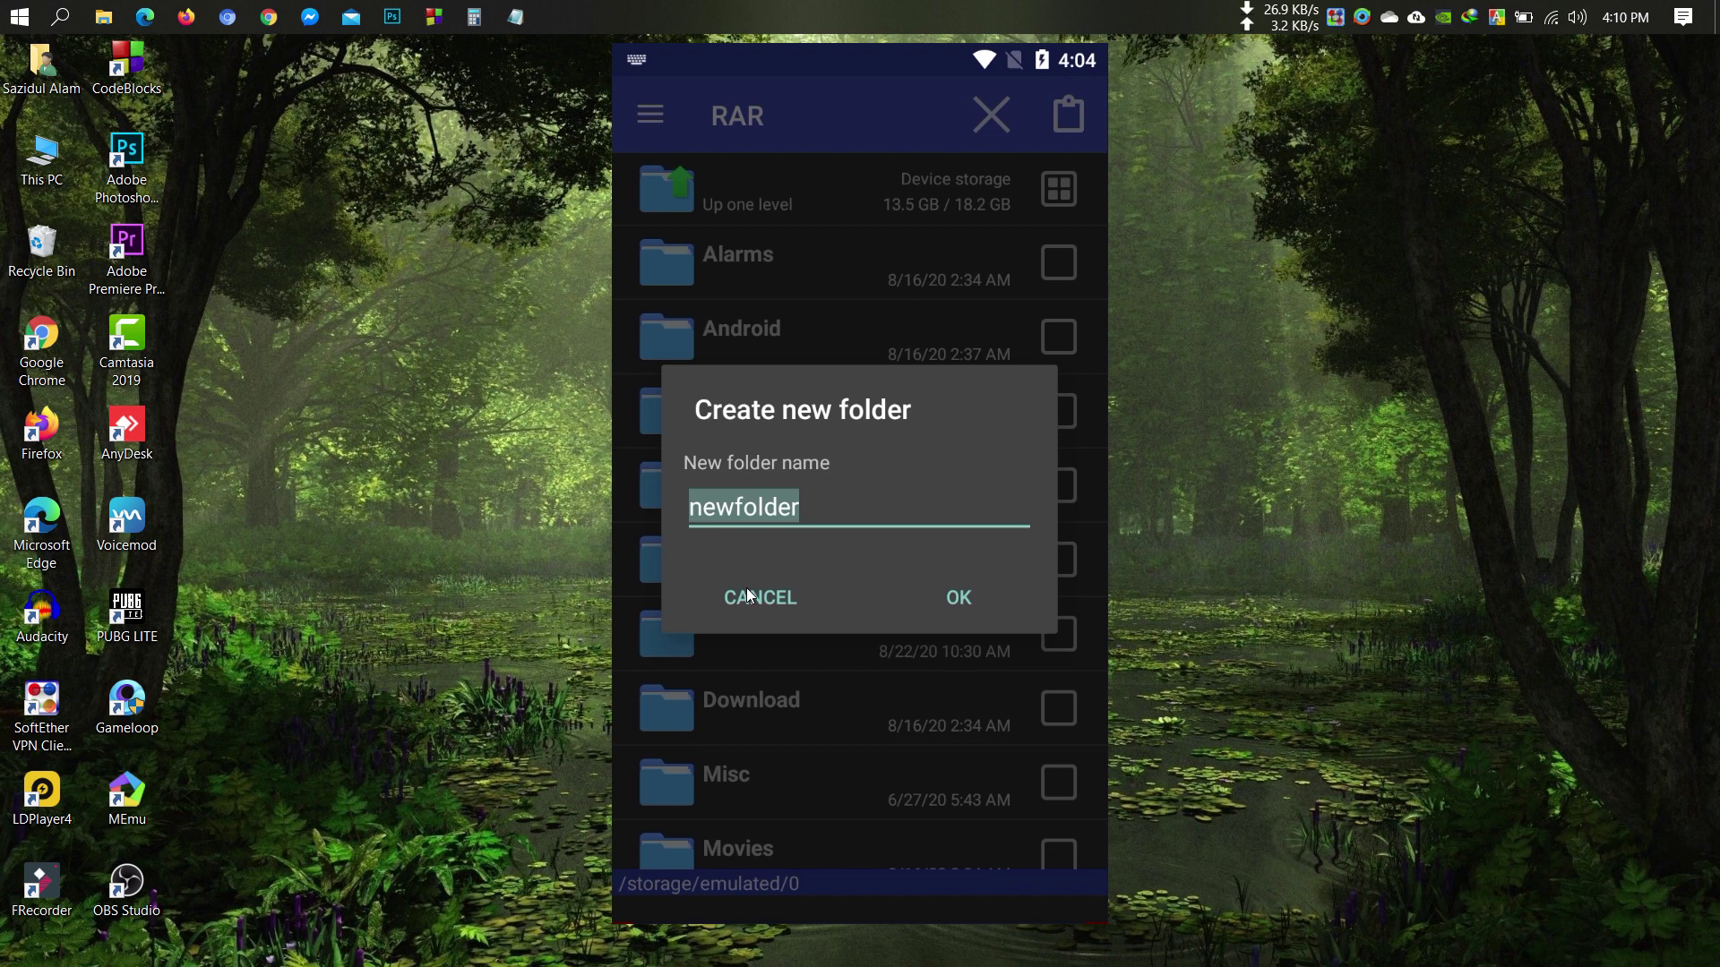
{"action": "type", "text": "cod apk"}
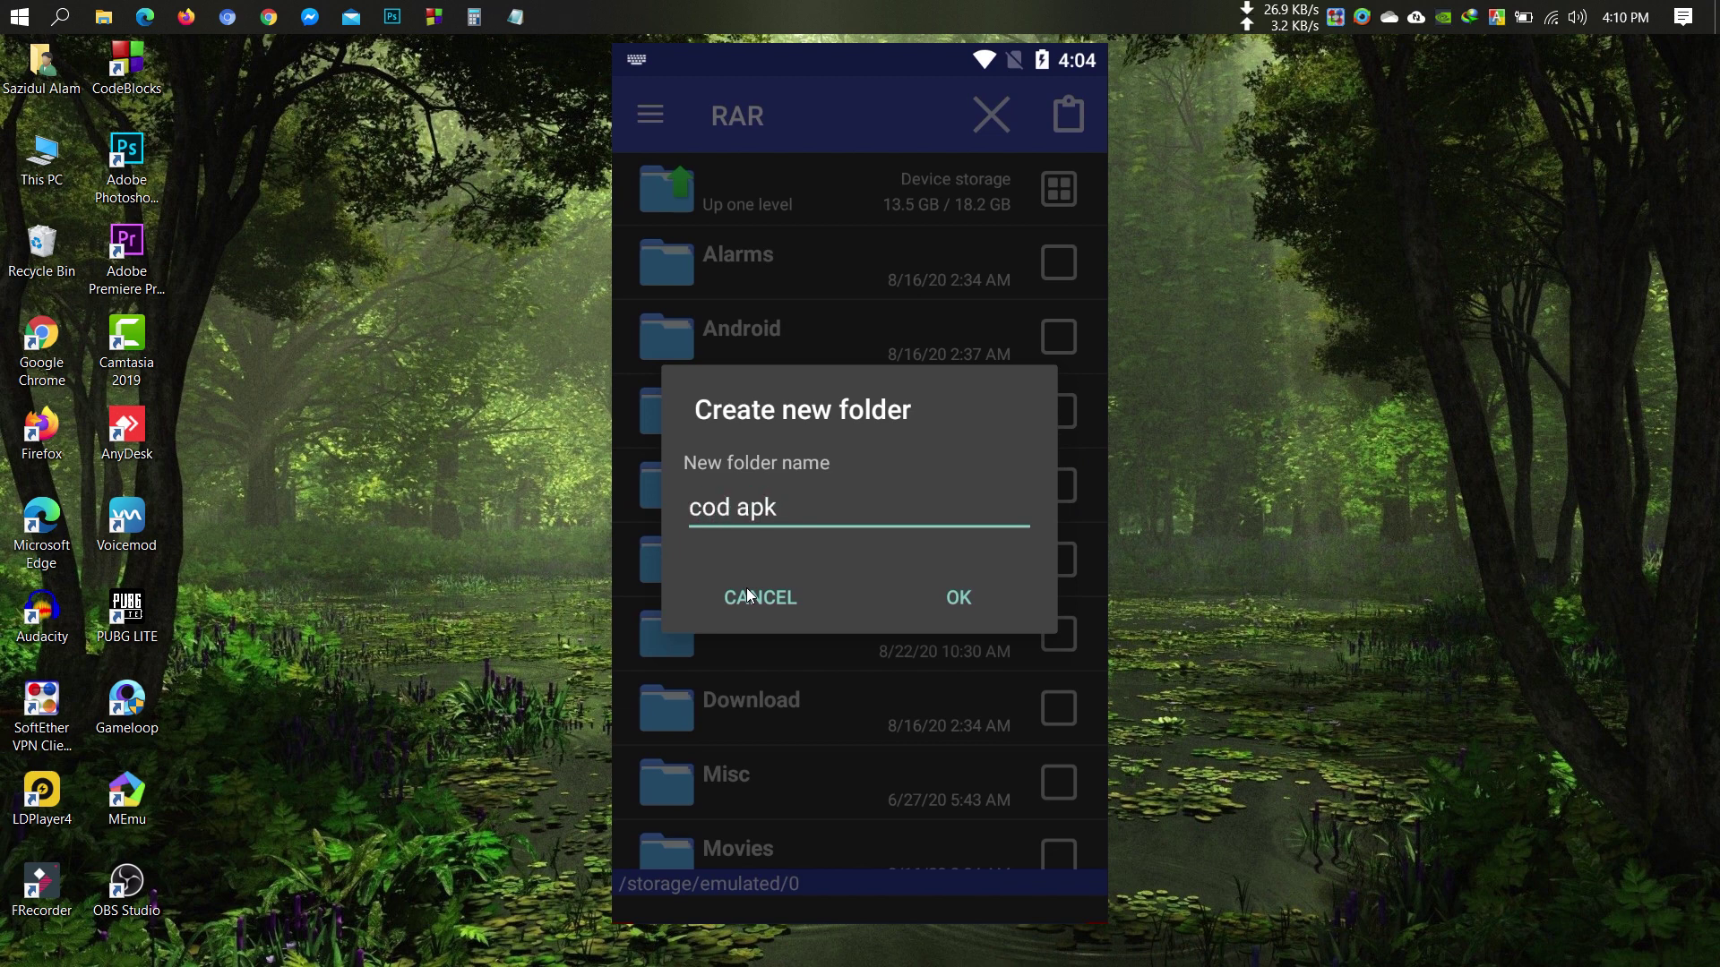
{"action": "left_click", "coordinate": [946, 609]}
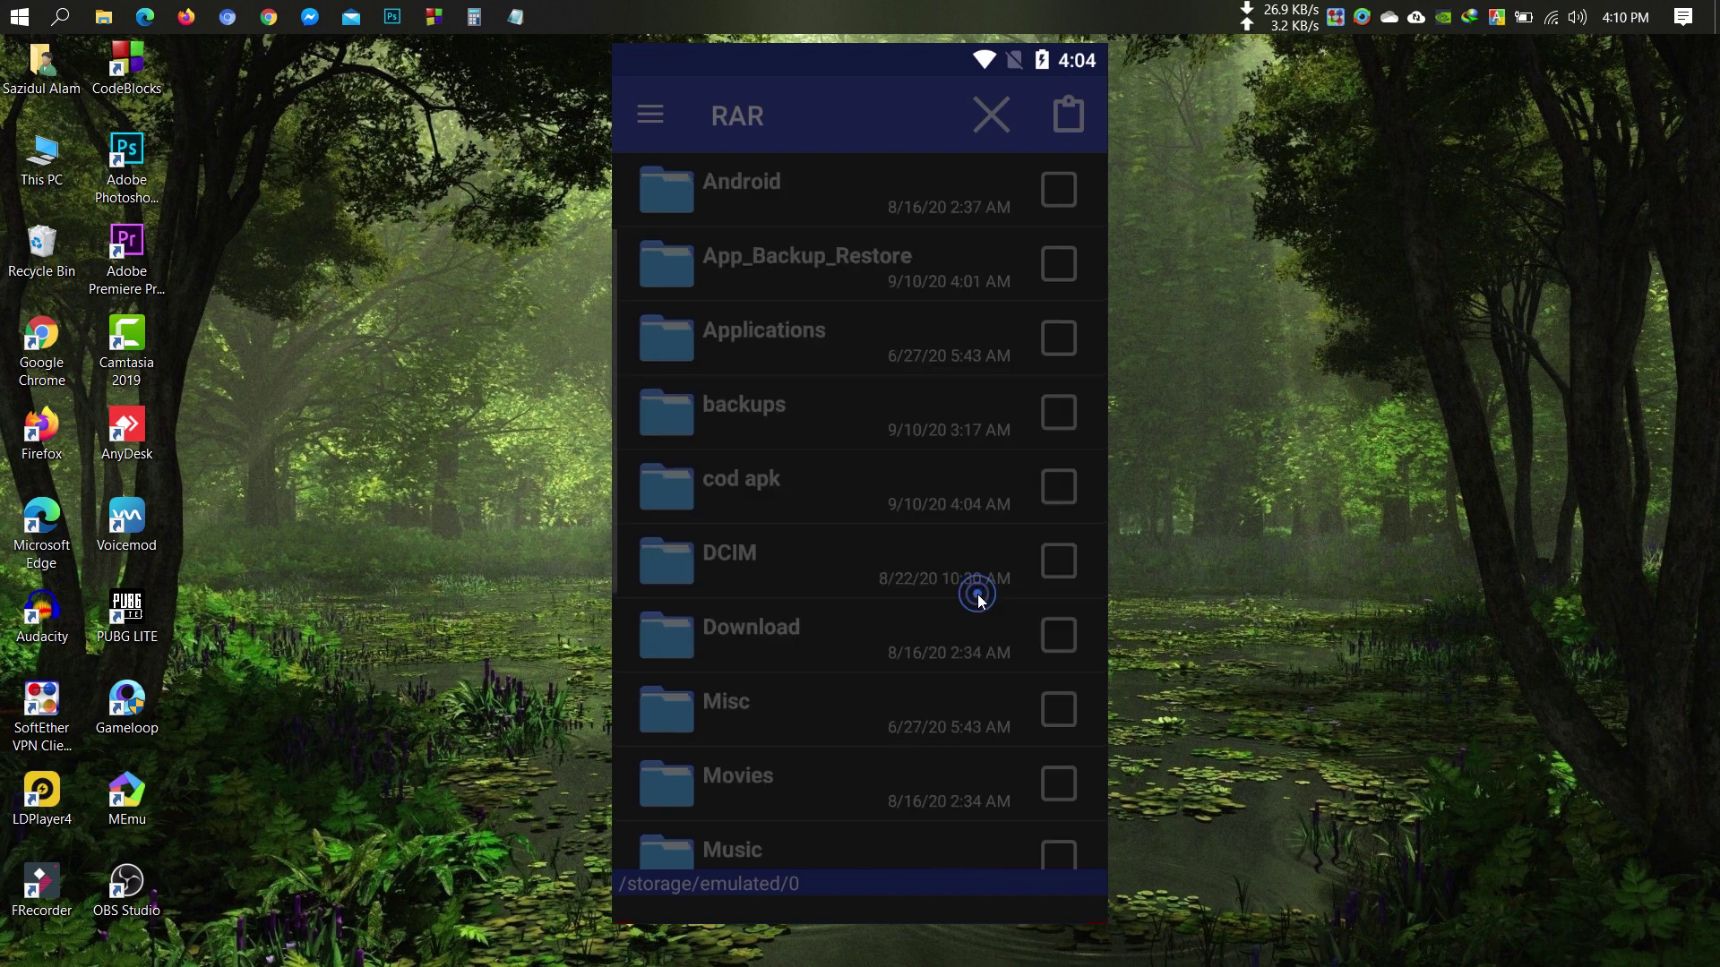
Step: Paste the APK into cod apk, verify it's there, and return to the home screen
{"action": "left_click", "coordinate": [851, 501]}
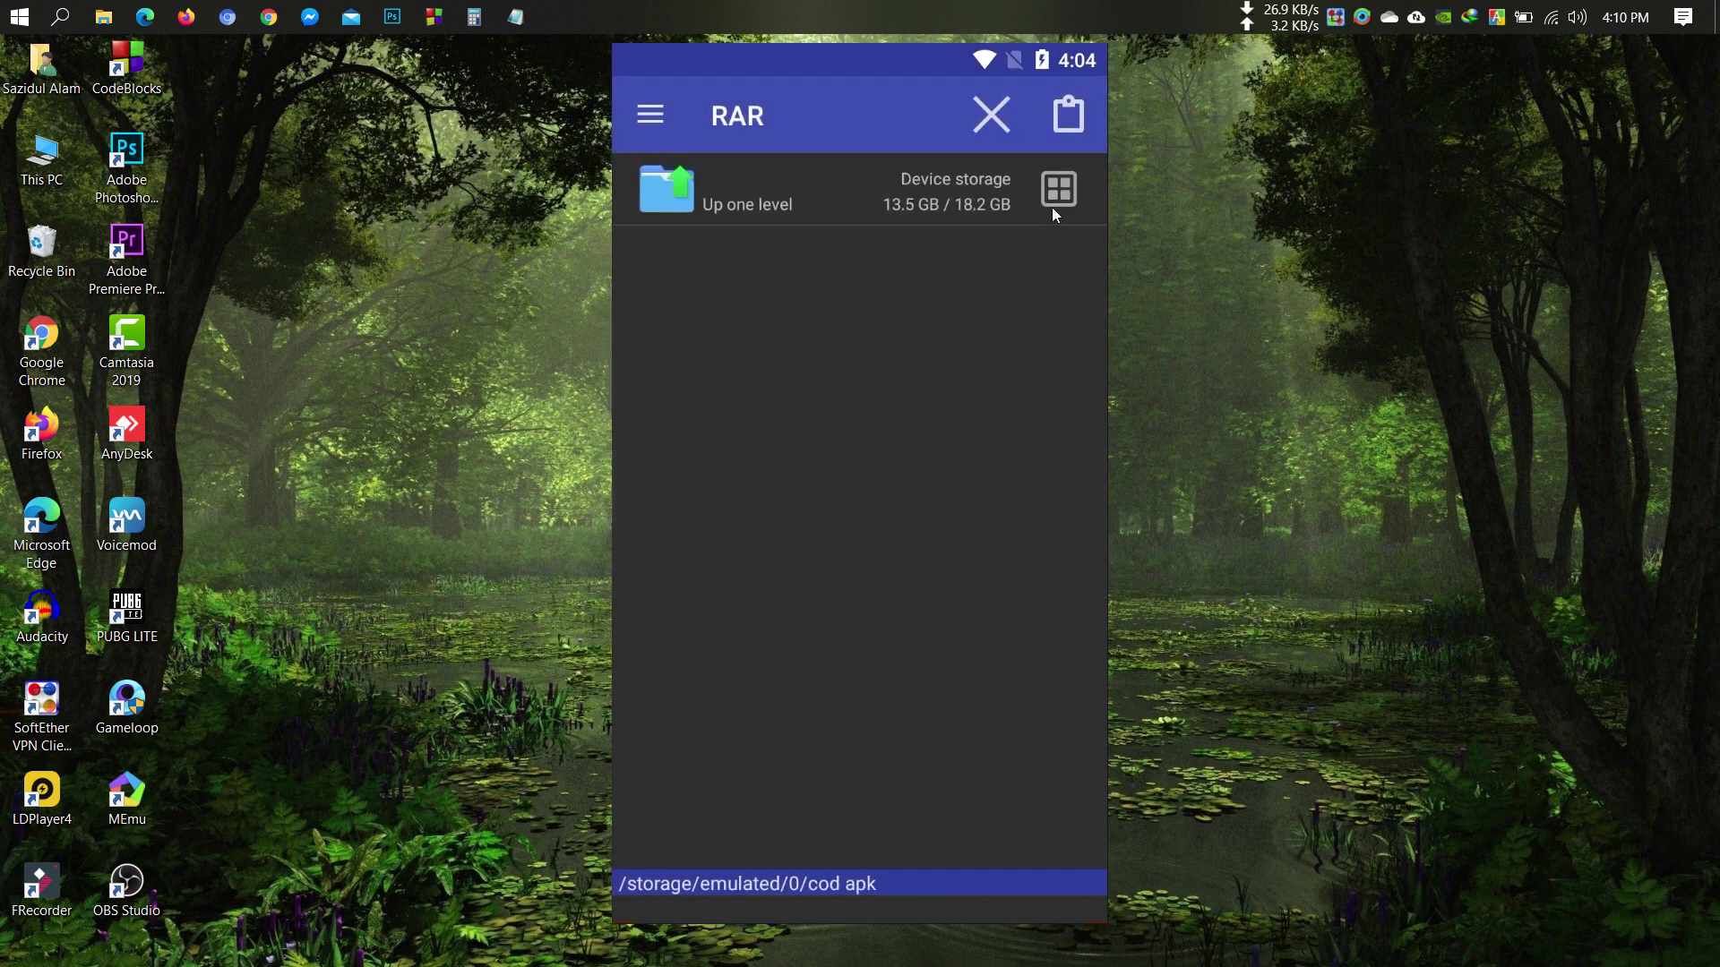
{"action": "left_click", "coordinate": [1067, 129]}
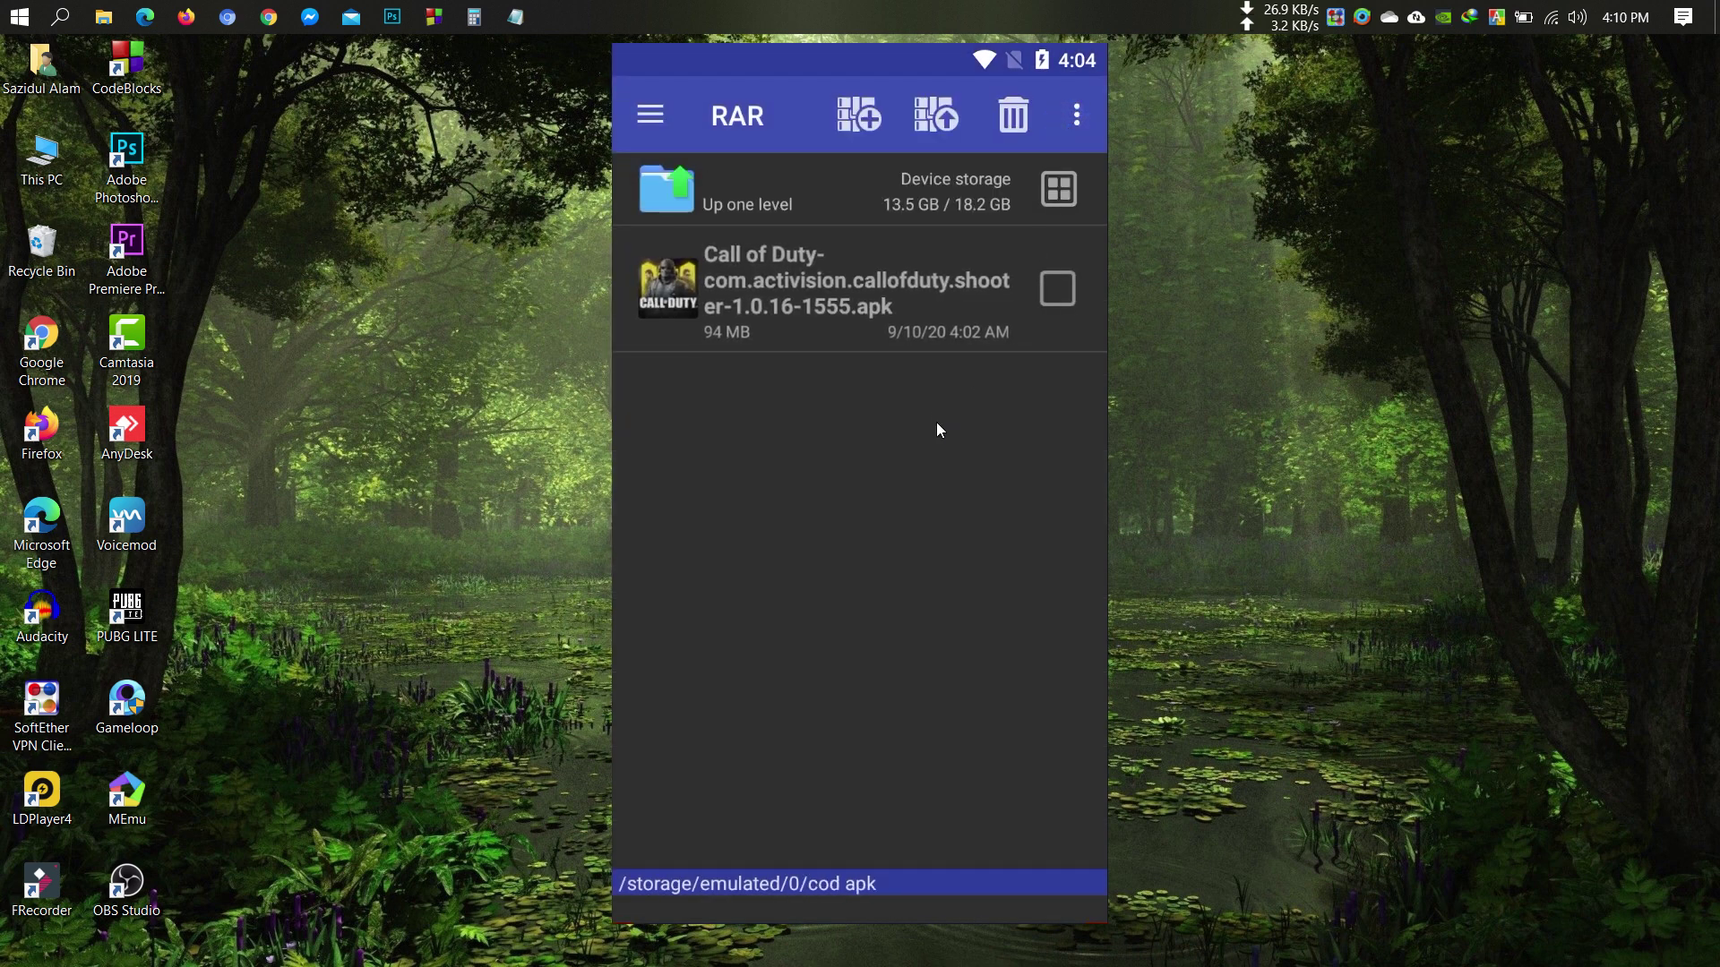
{"action": "key", "text": "Escape"}
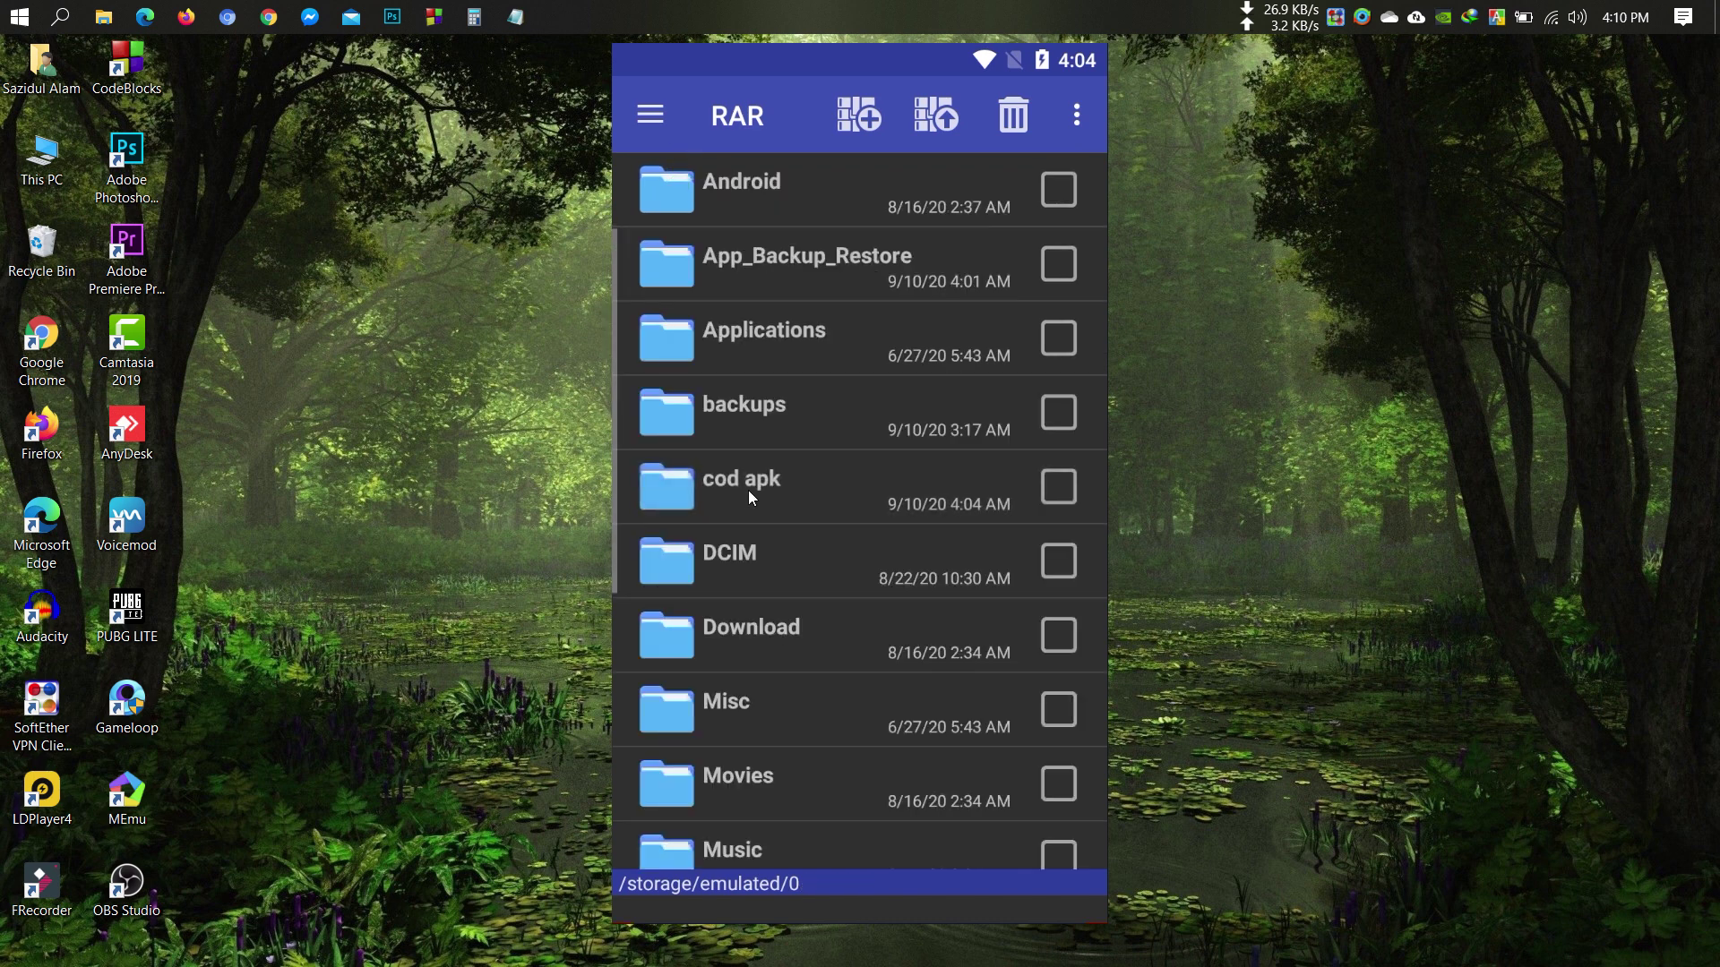
{"action": "left_click", "coordinate": [844, 491]}
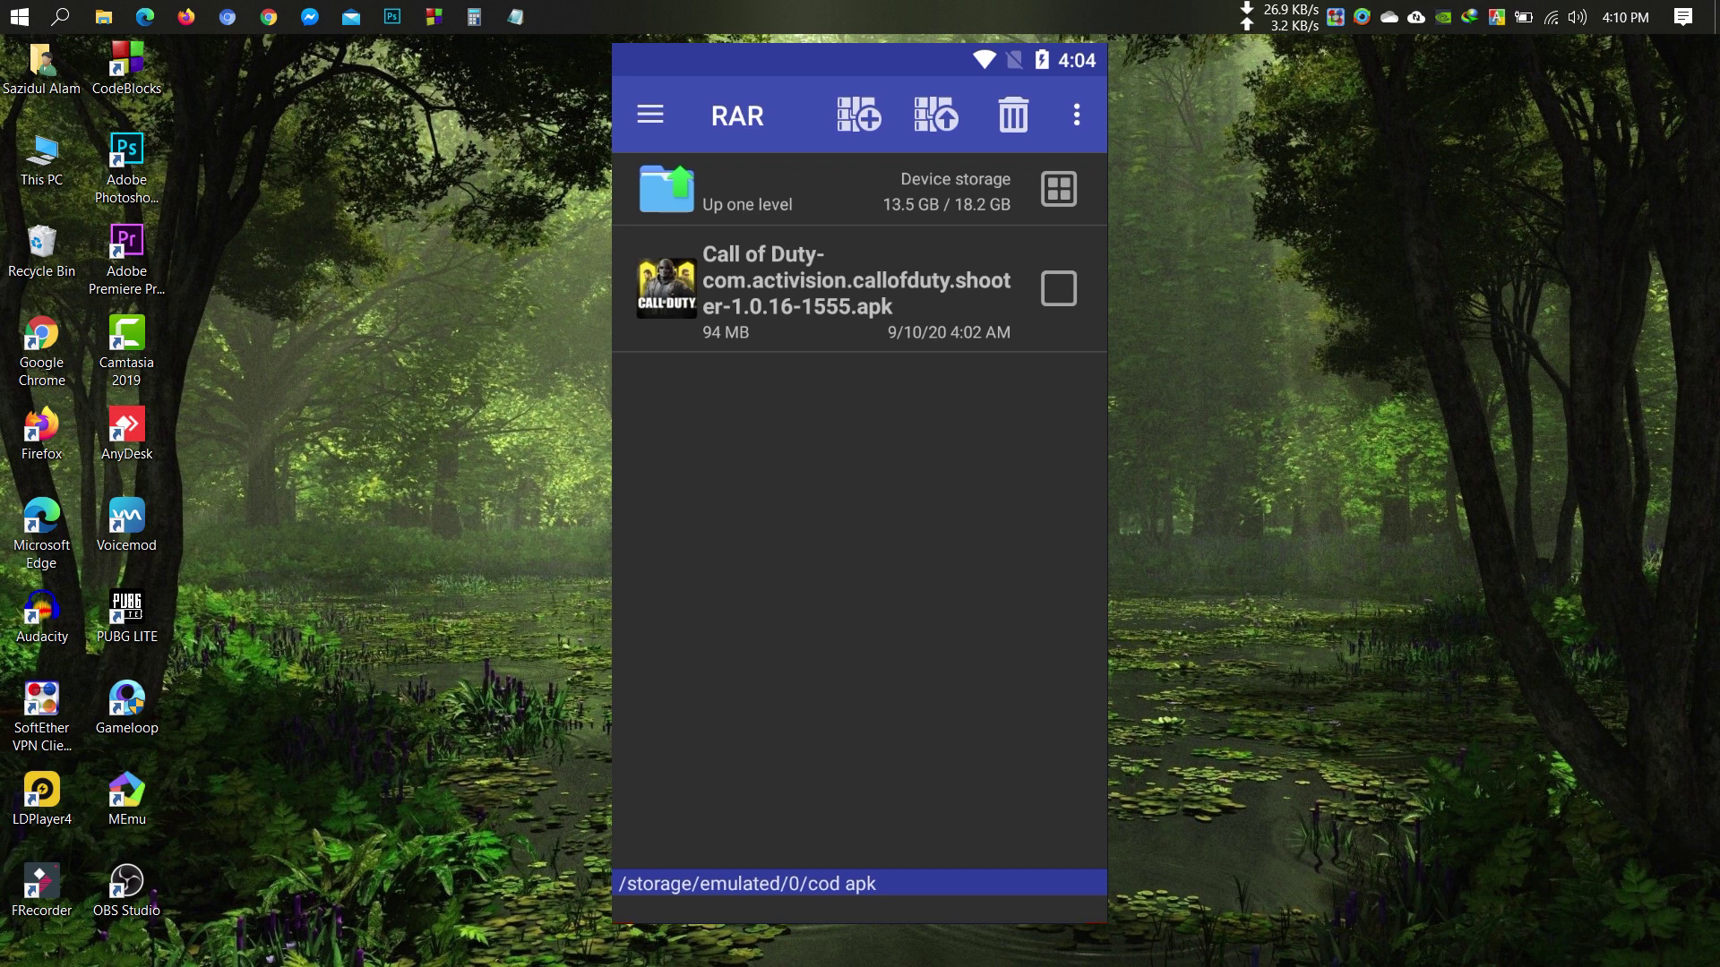
{"action": "key", "text": "Home"}
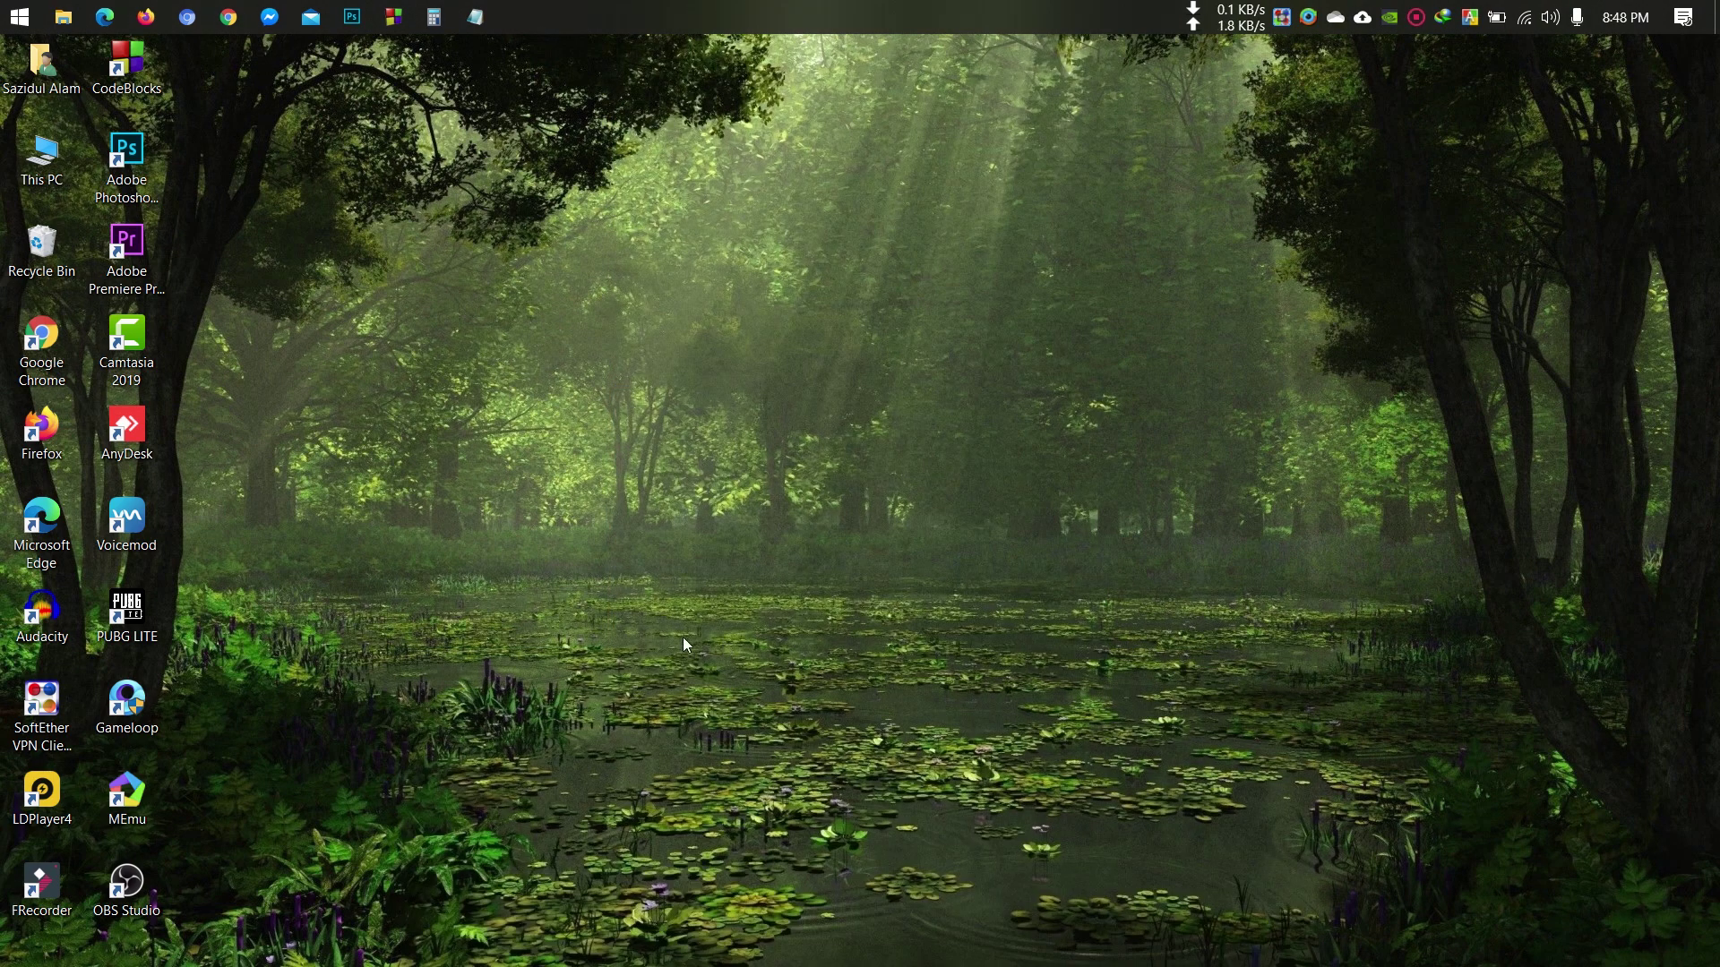
Step: Go to This PC > i72 > Internal storage > cod apk and copy the Call of Duty APK
{"action": "double_click", "coordinate": [73, 154]}
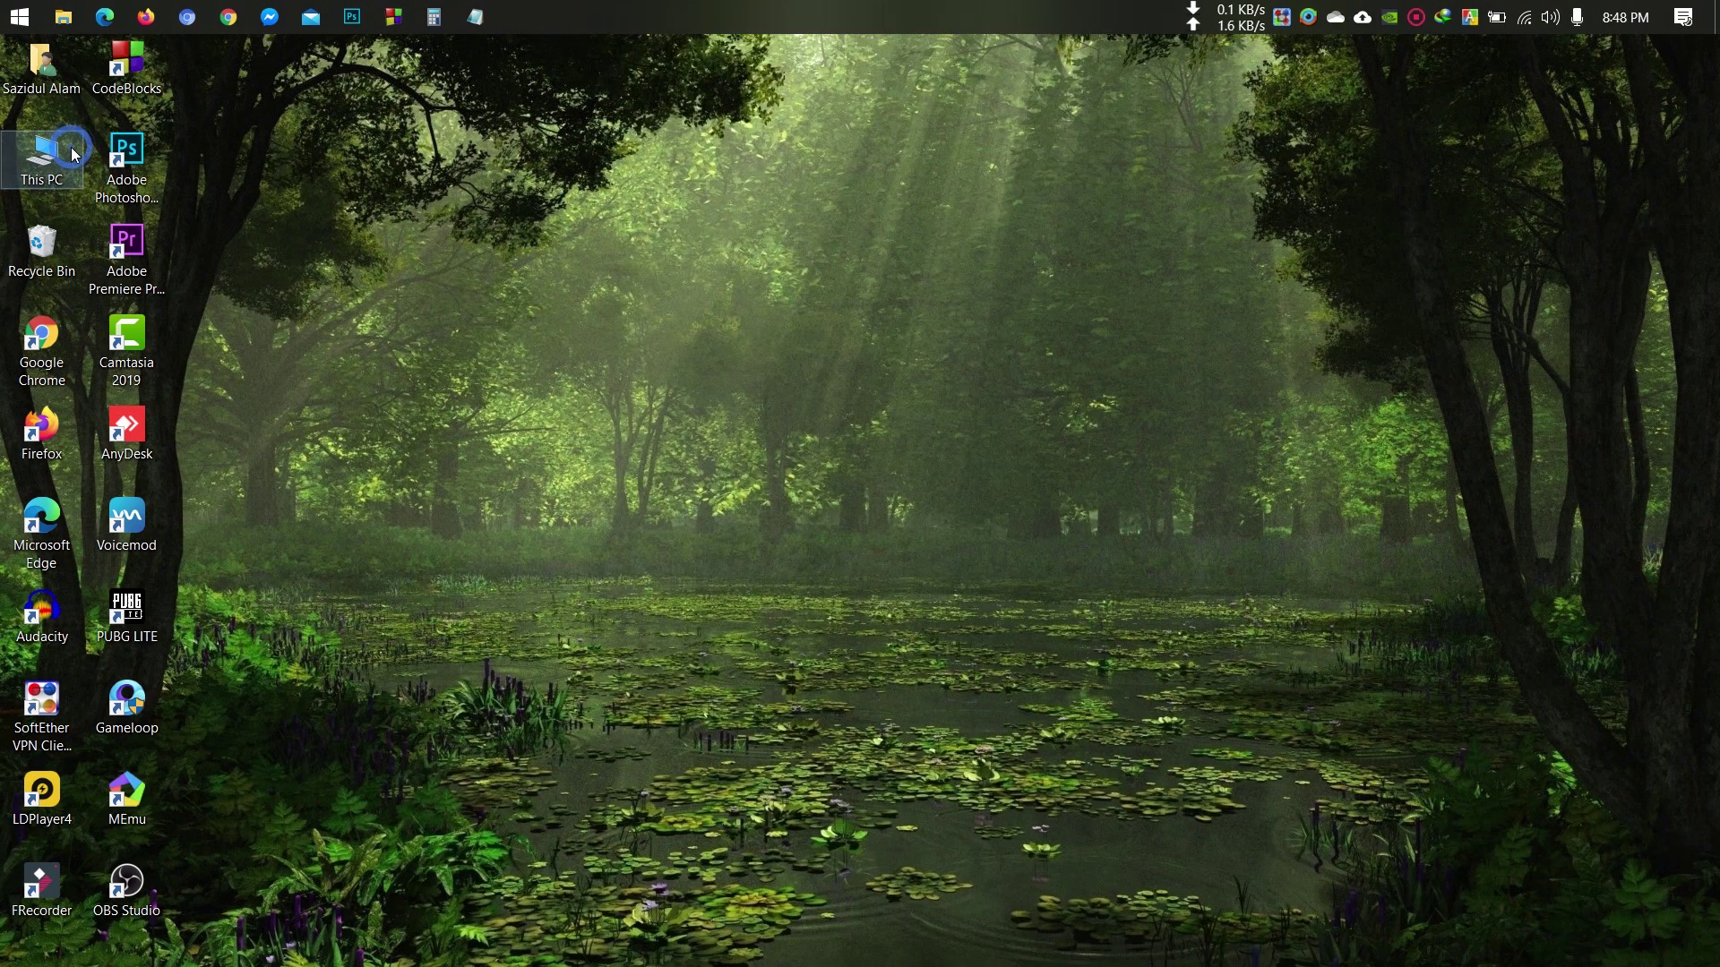
{"action": "double_click", "coordinate": [392, 479]}
{"action": "double_click", "coordinate": [410, 285]}
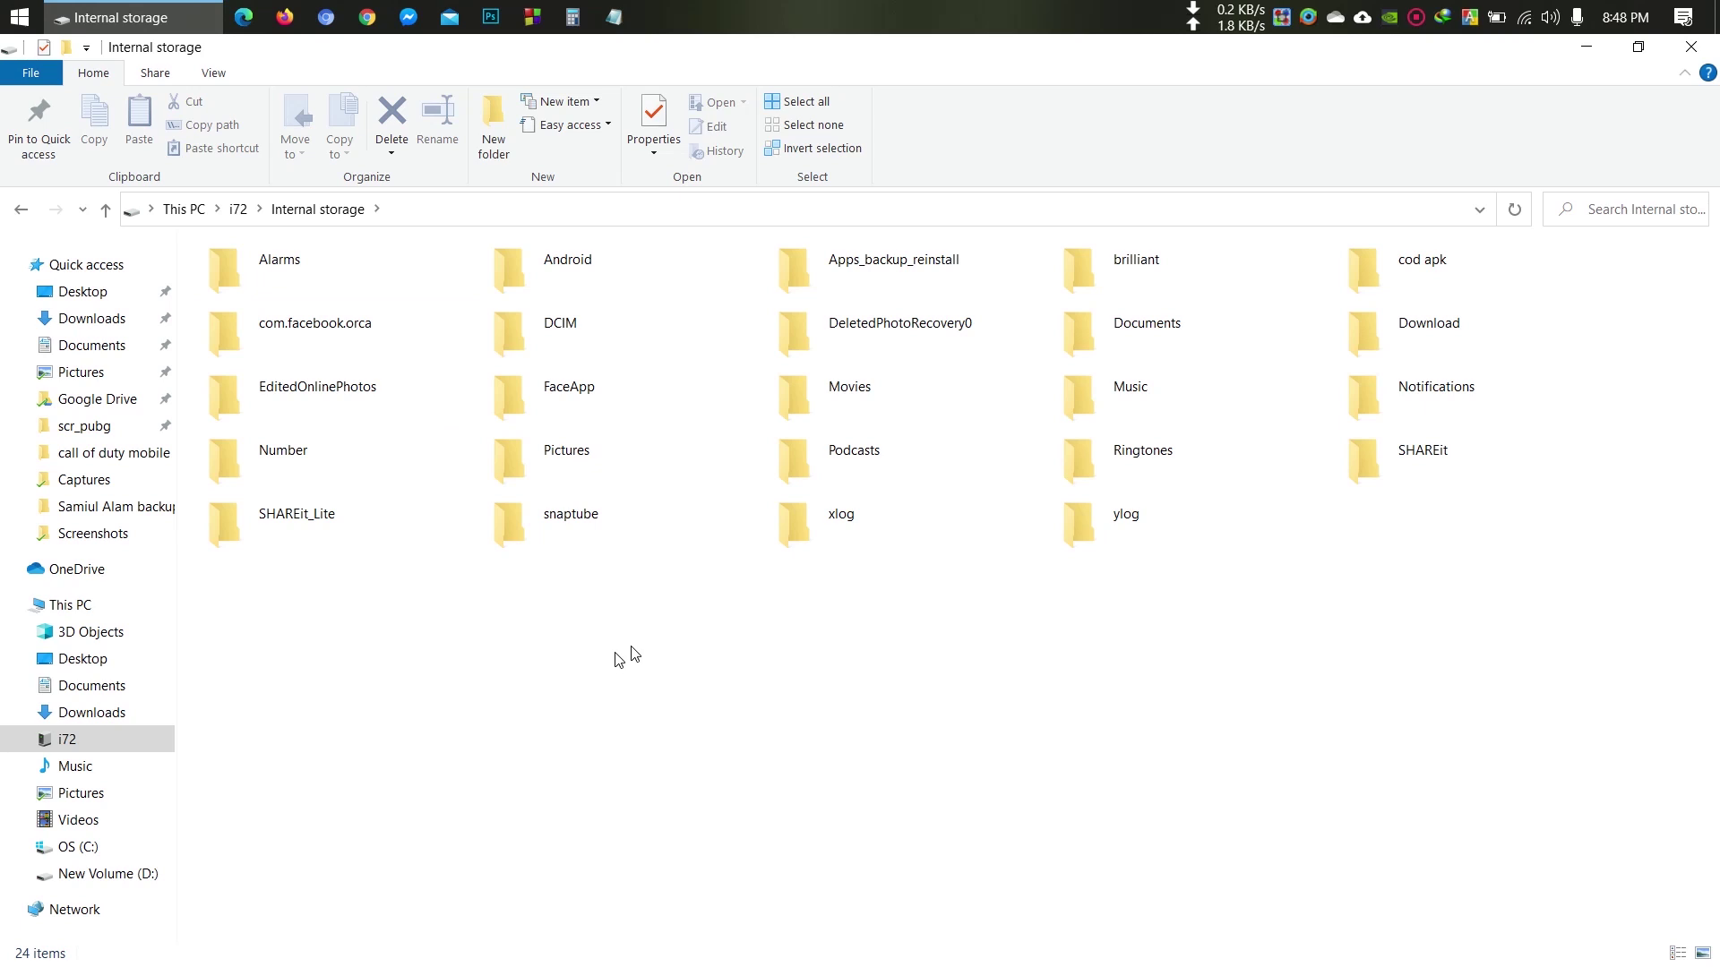
{"action": "double_click", "coordinate": [1485, 280]}
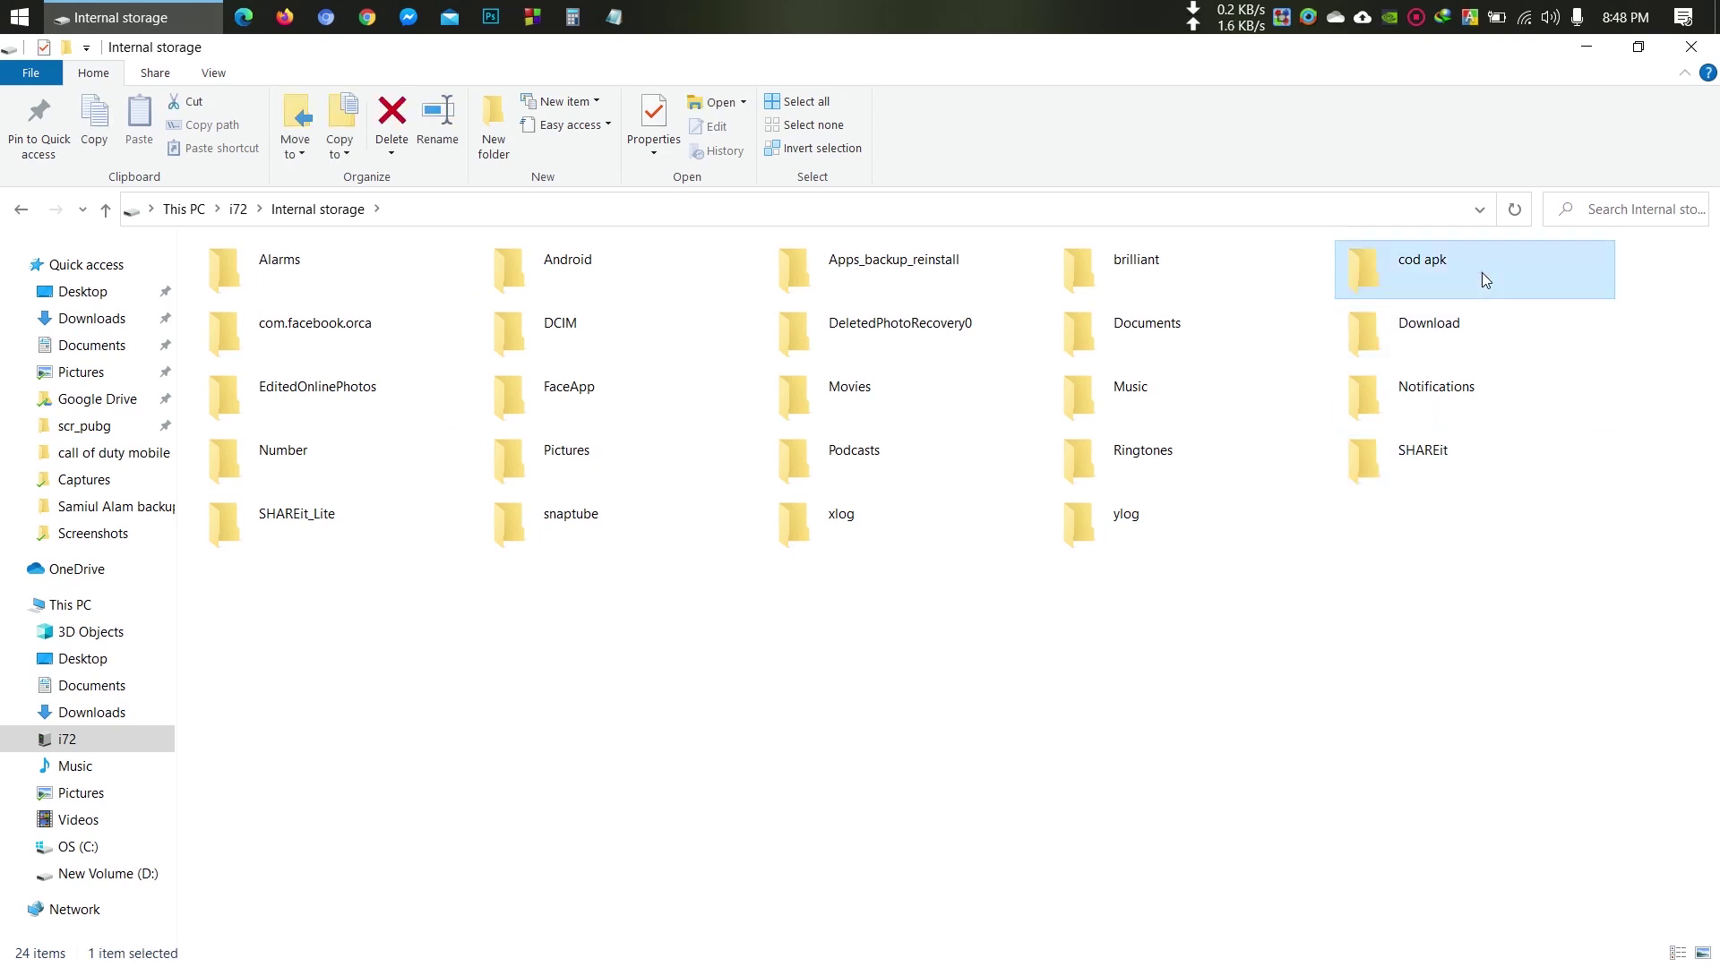
{"action": "double_click", "coordinate": [395, 284]}
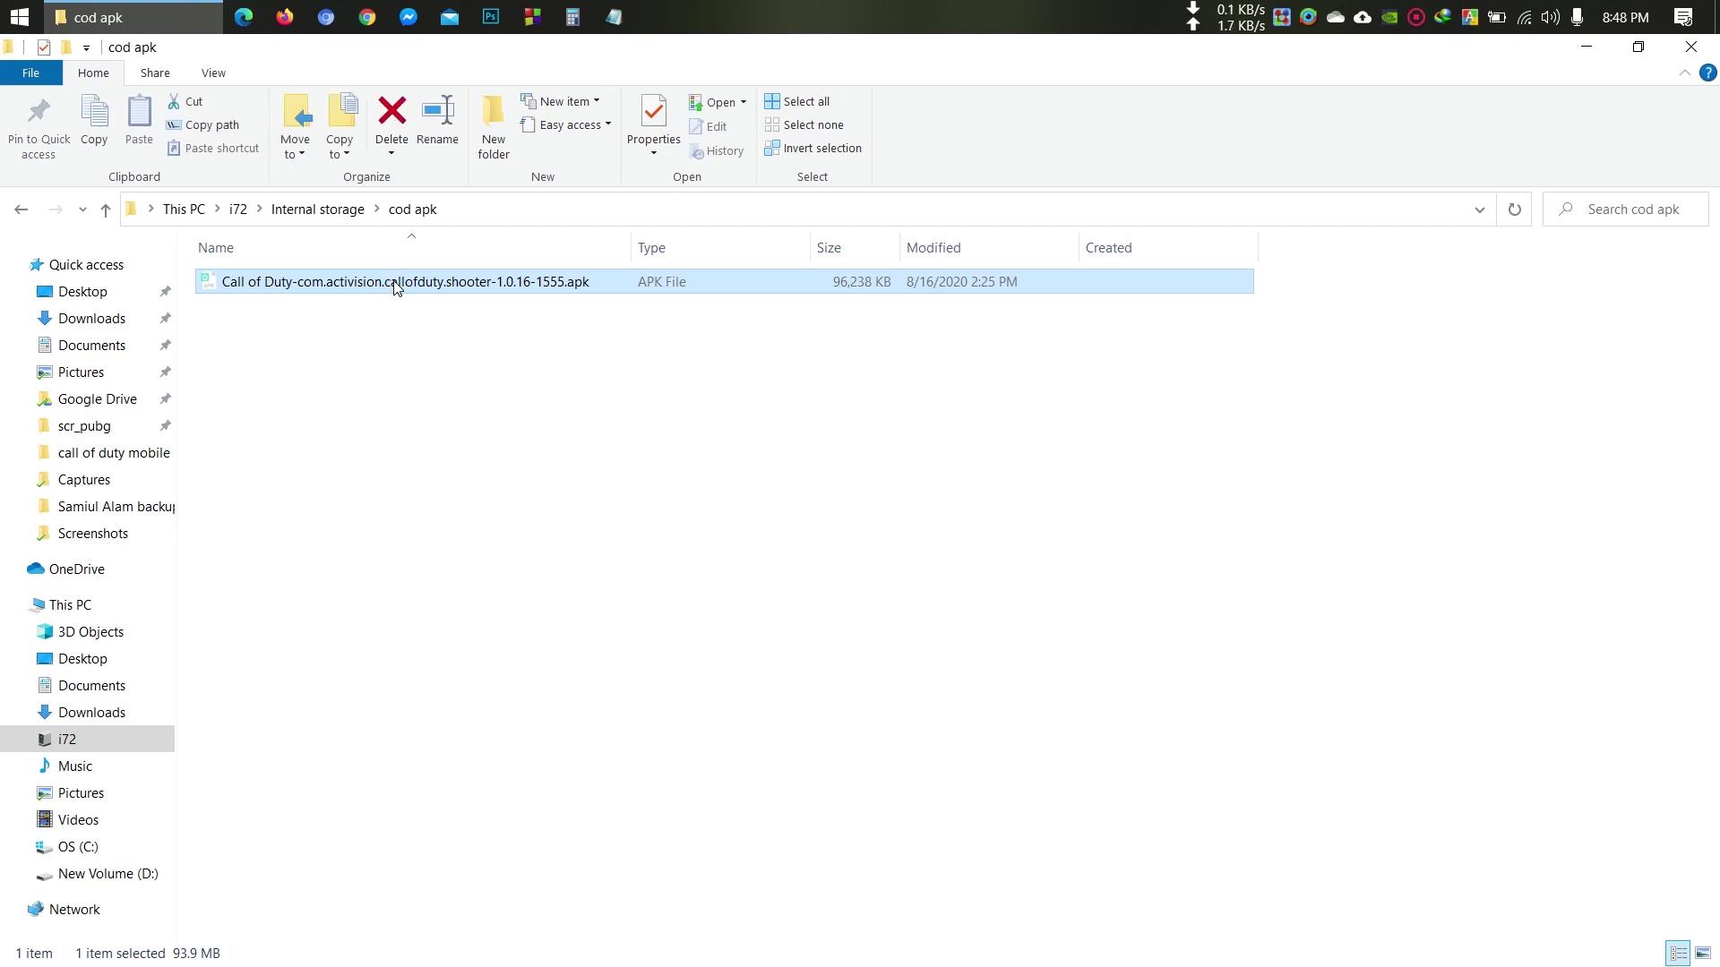
{"action": "right_click", "coordinate": [394, 283]}
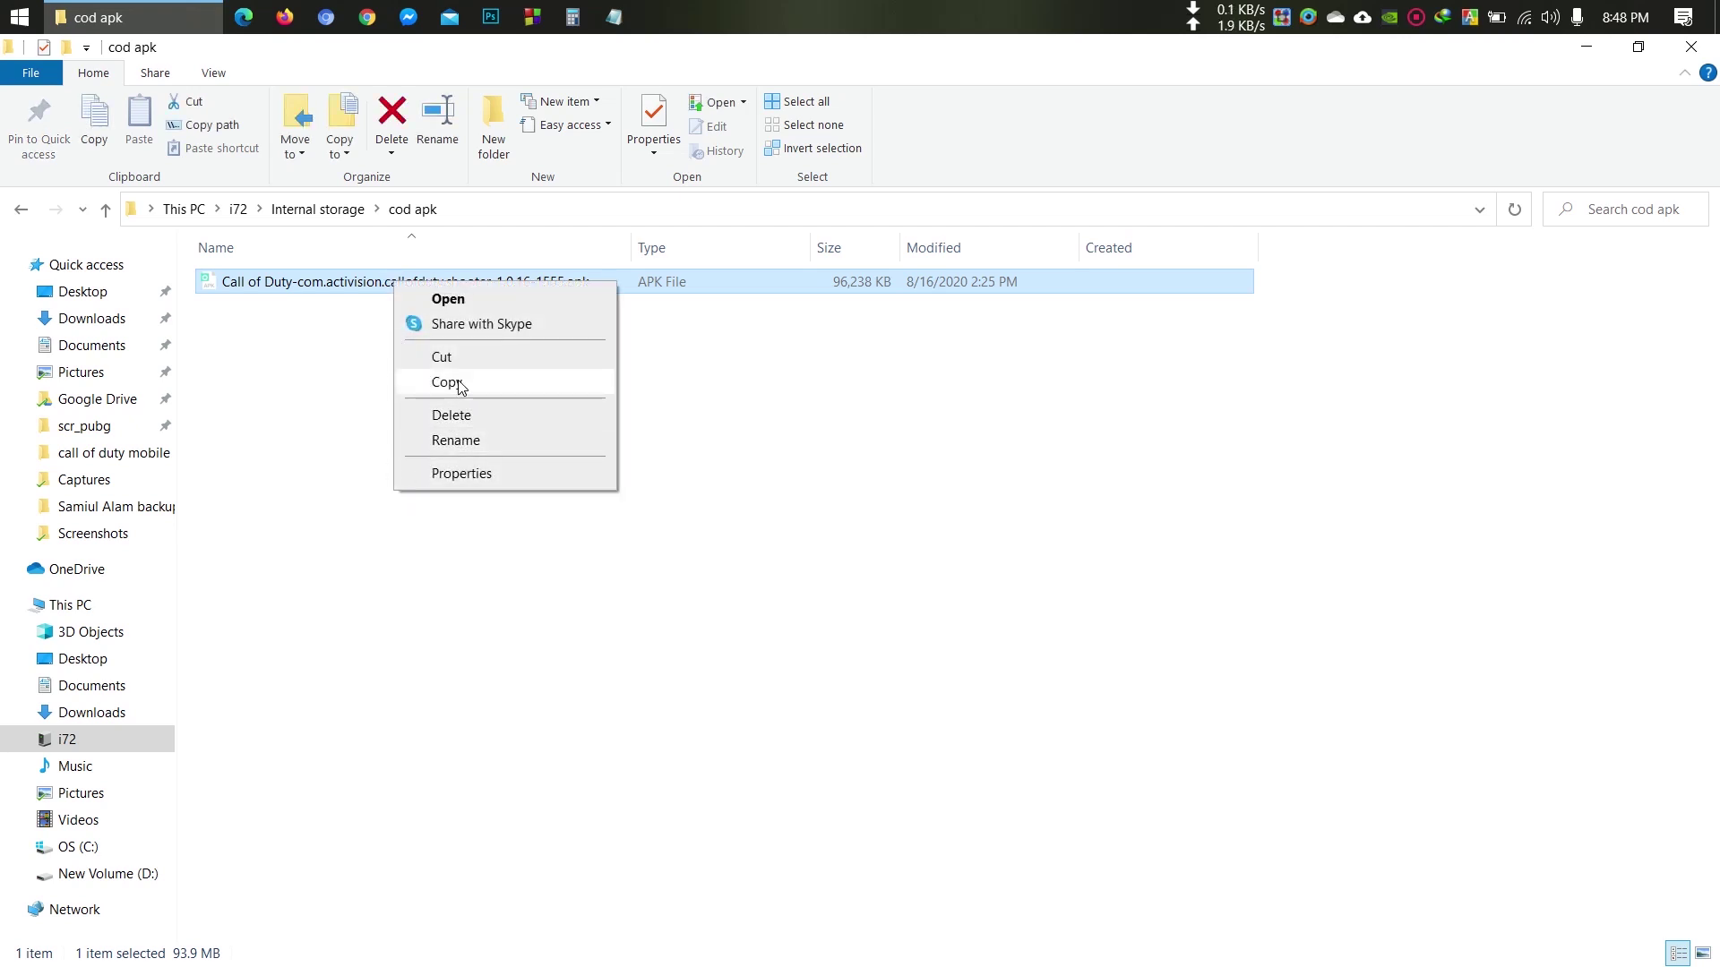
{"action": "left_click", "coordinate": [501, 385]}
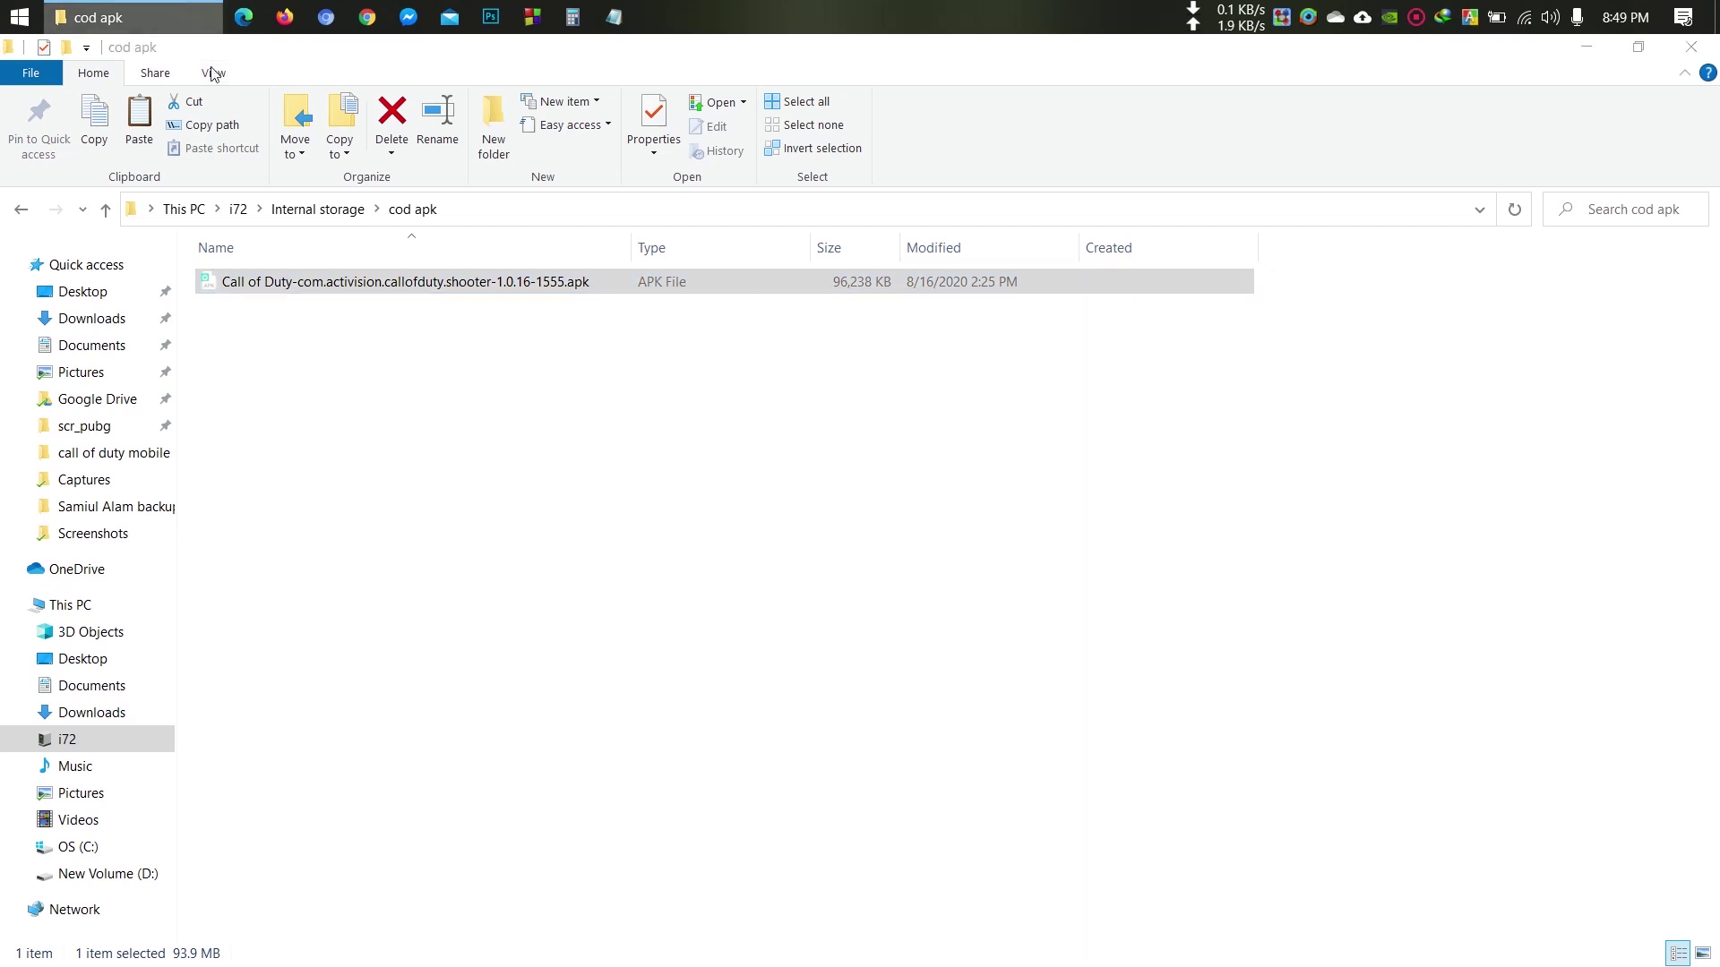
Step: Create a 'cod mobile' folder on New Volume (D:) and paste the APK into it
{"action": "key", "text": "super+e"}
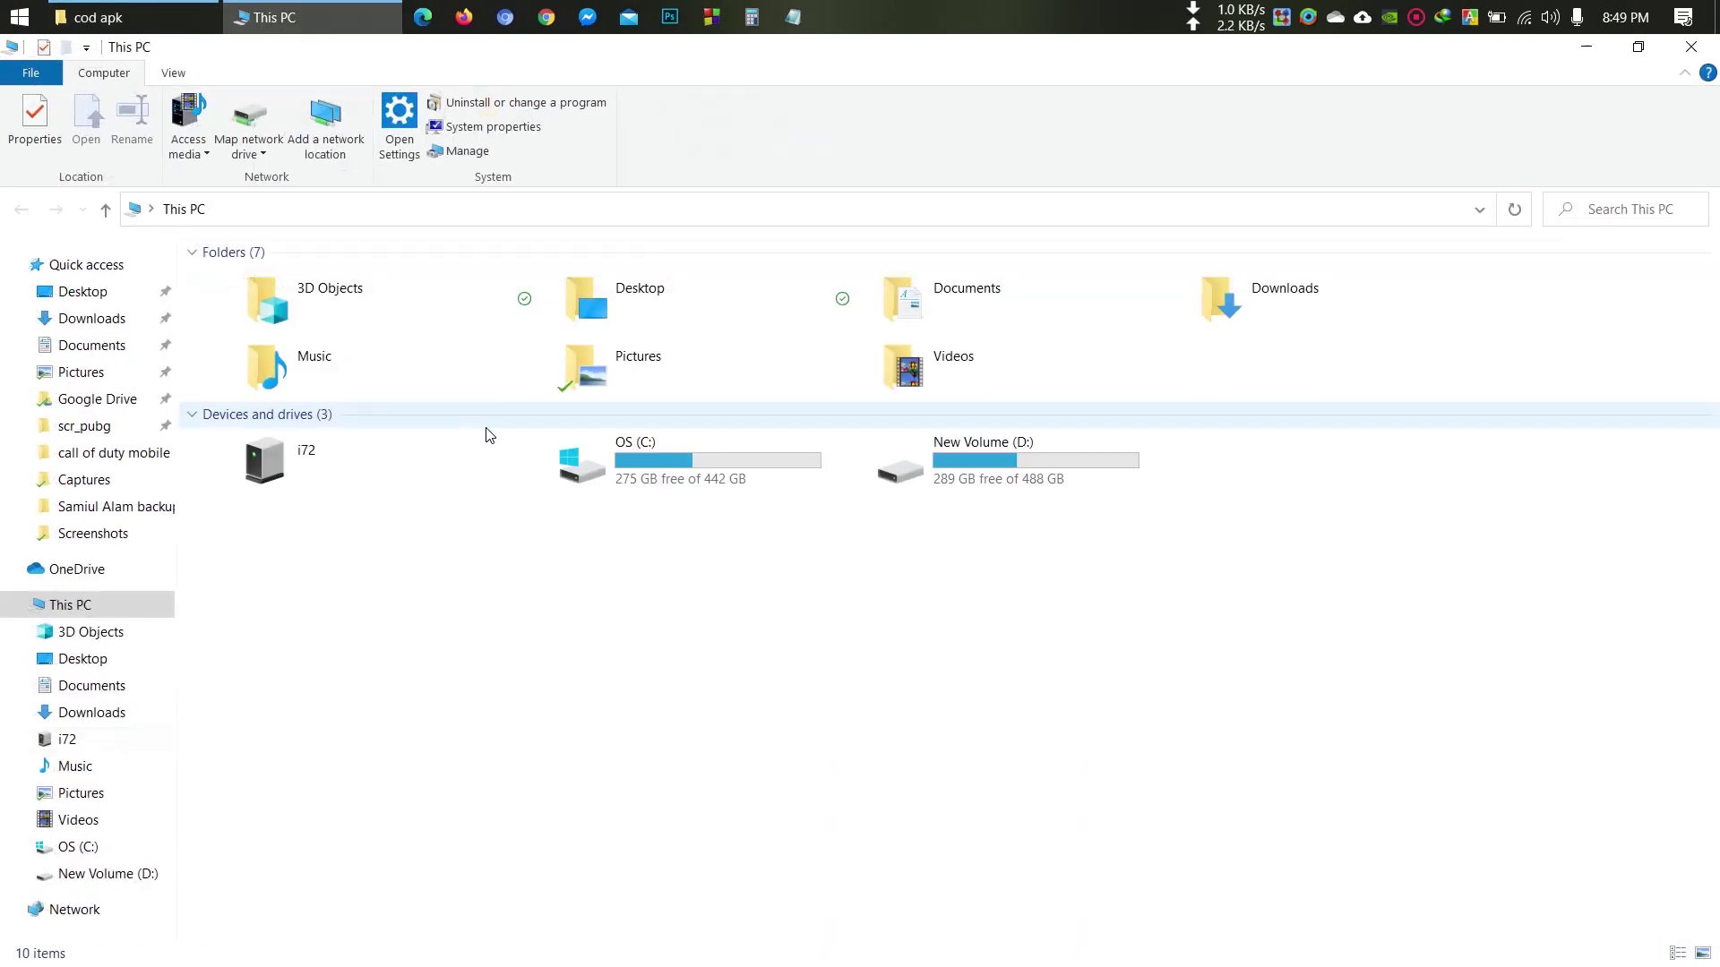
{"action": "double_click", "coordinate": [1001, 458]}
{"action": "key", "text": "ctrl+shift+n"}
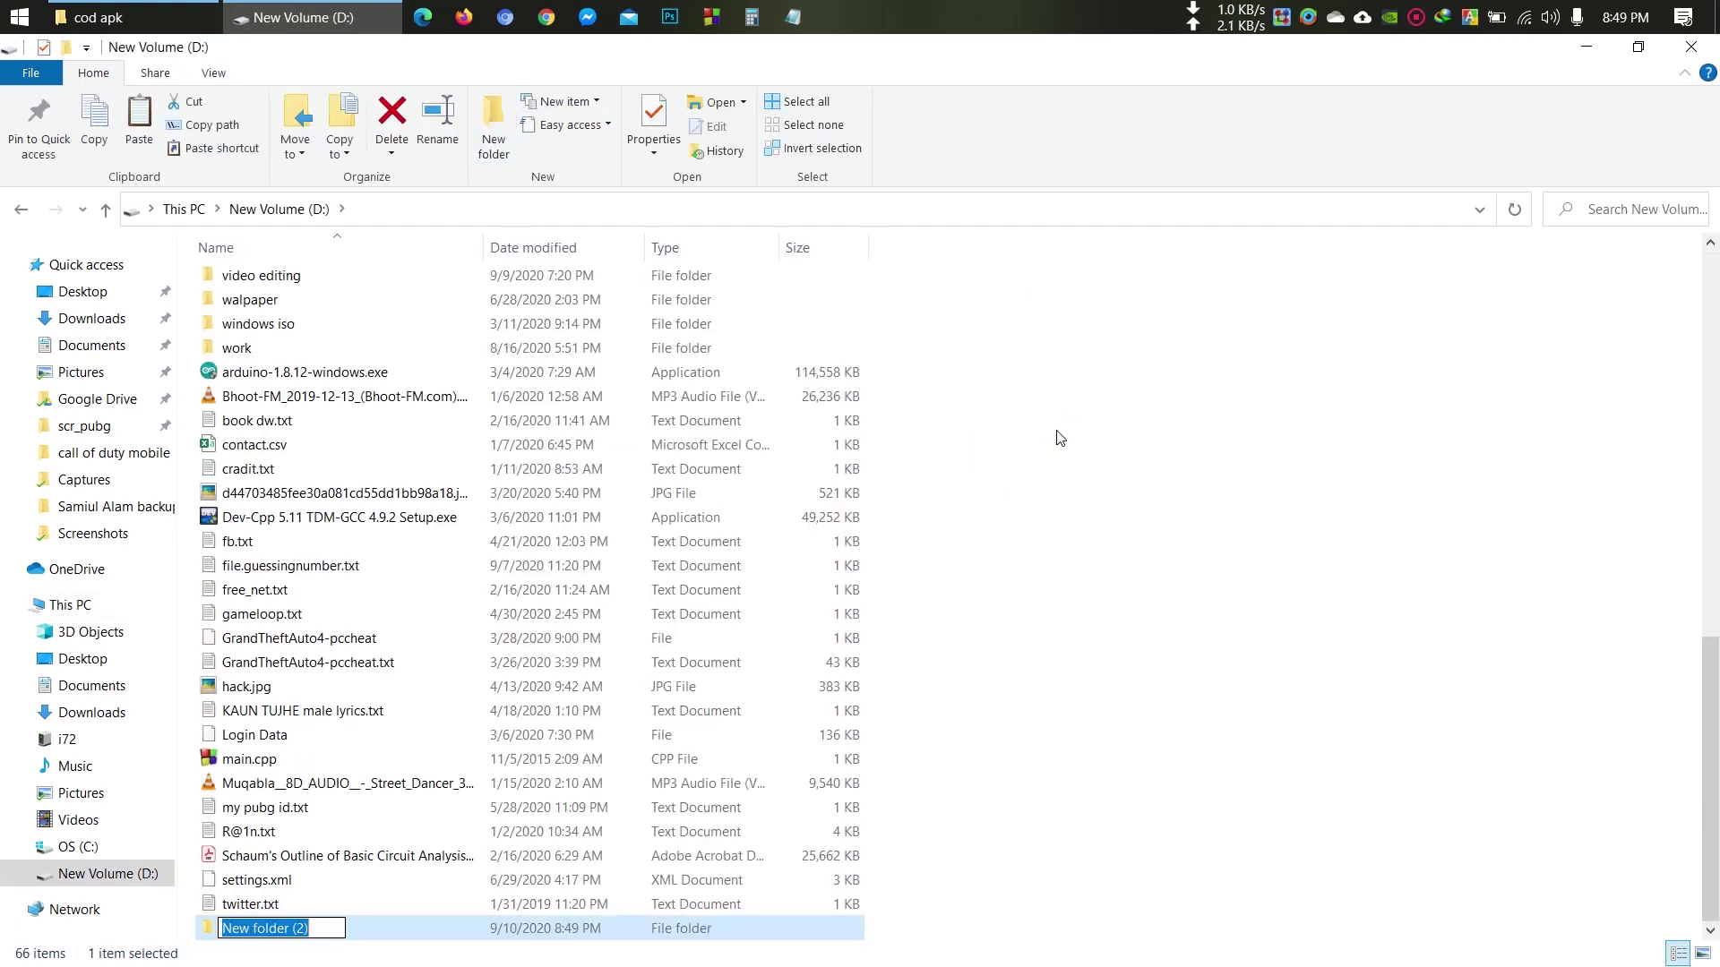
{"action": "type", "text": "cod mobile"}
{"action": "key", "text": "Return"}
{"action": "key", "text": "Return"}
{"action": "right_click", "coordinate": [634, 500]}
{"action": "left_click", "coordinate": [686, 656]}
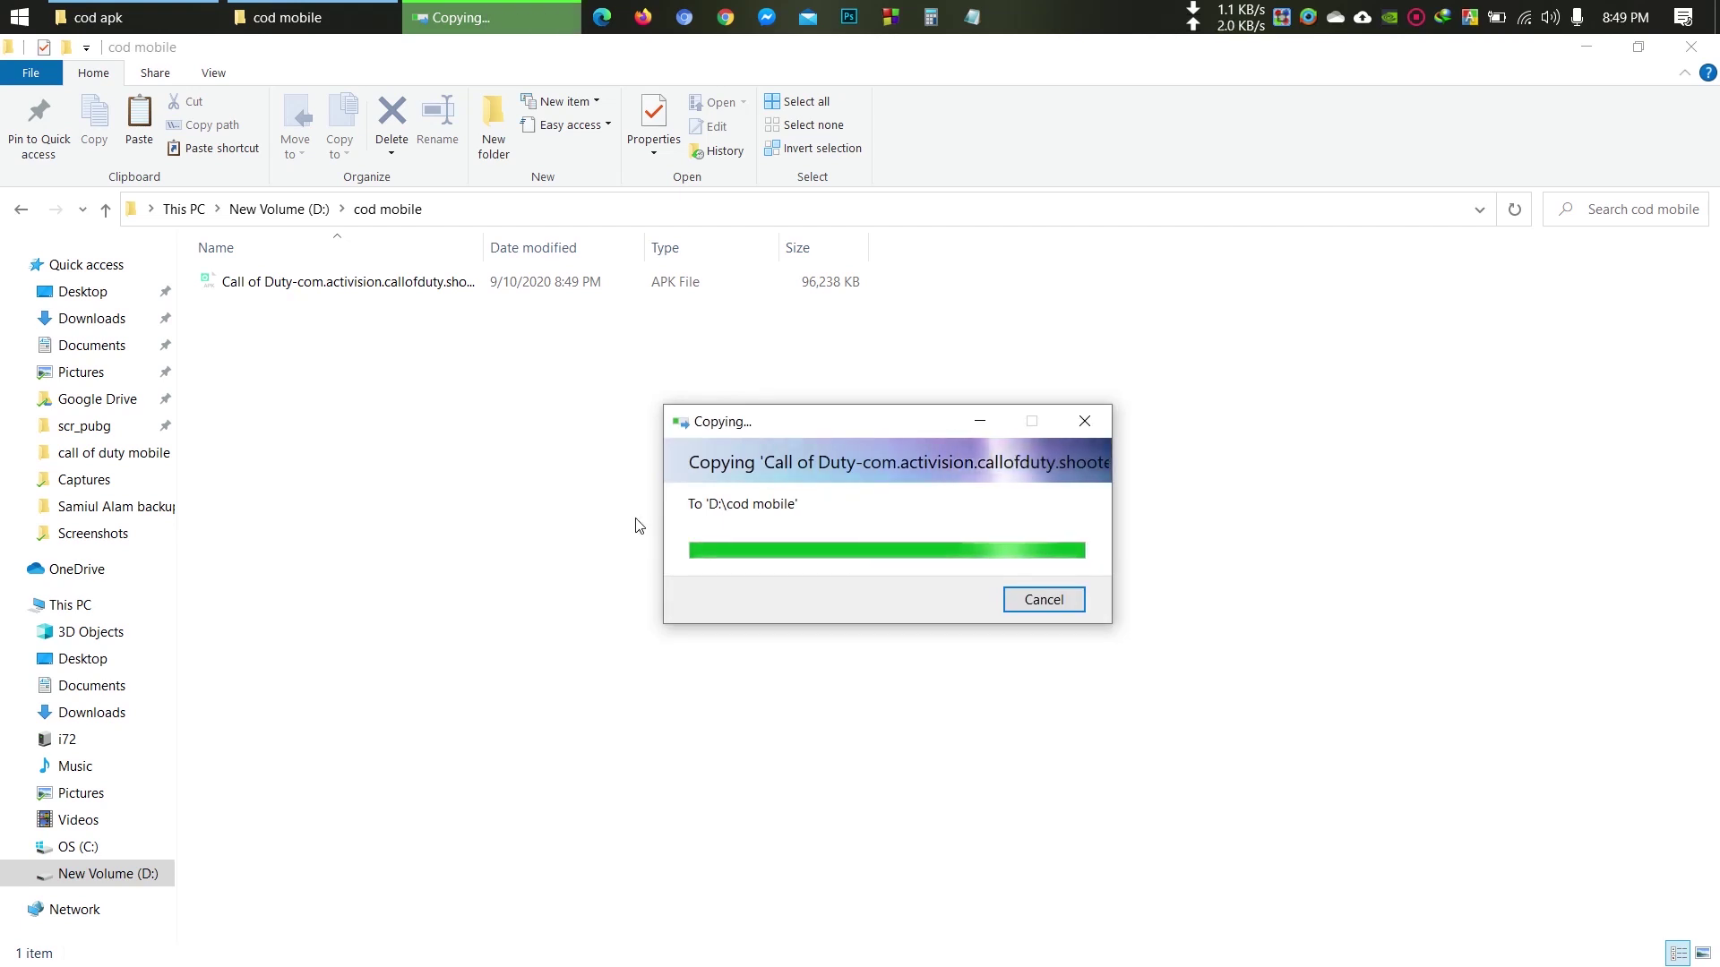
Step: Widen the Name column, then take the phone window back up to Internal storage
{"action": "double_click", "coordinate": [482, 245]}
{"action": "left_click", "coordinate": [143, 16]}
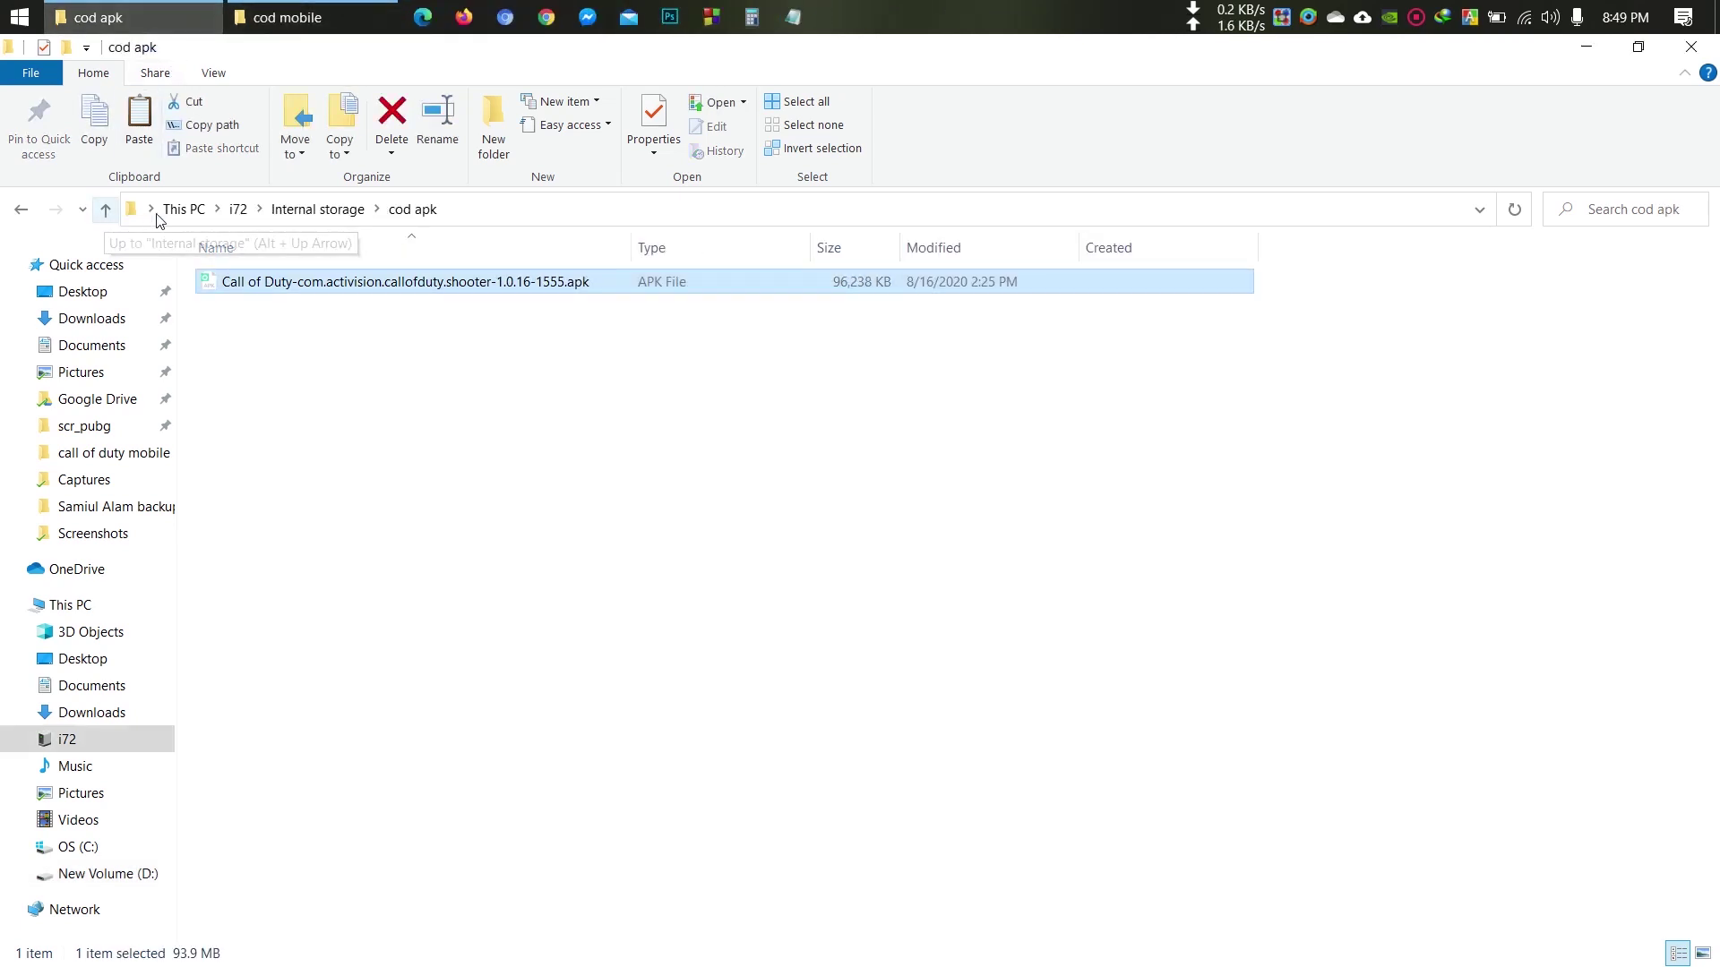
{"action": "left_click", "coordinate": [106, 210]}
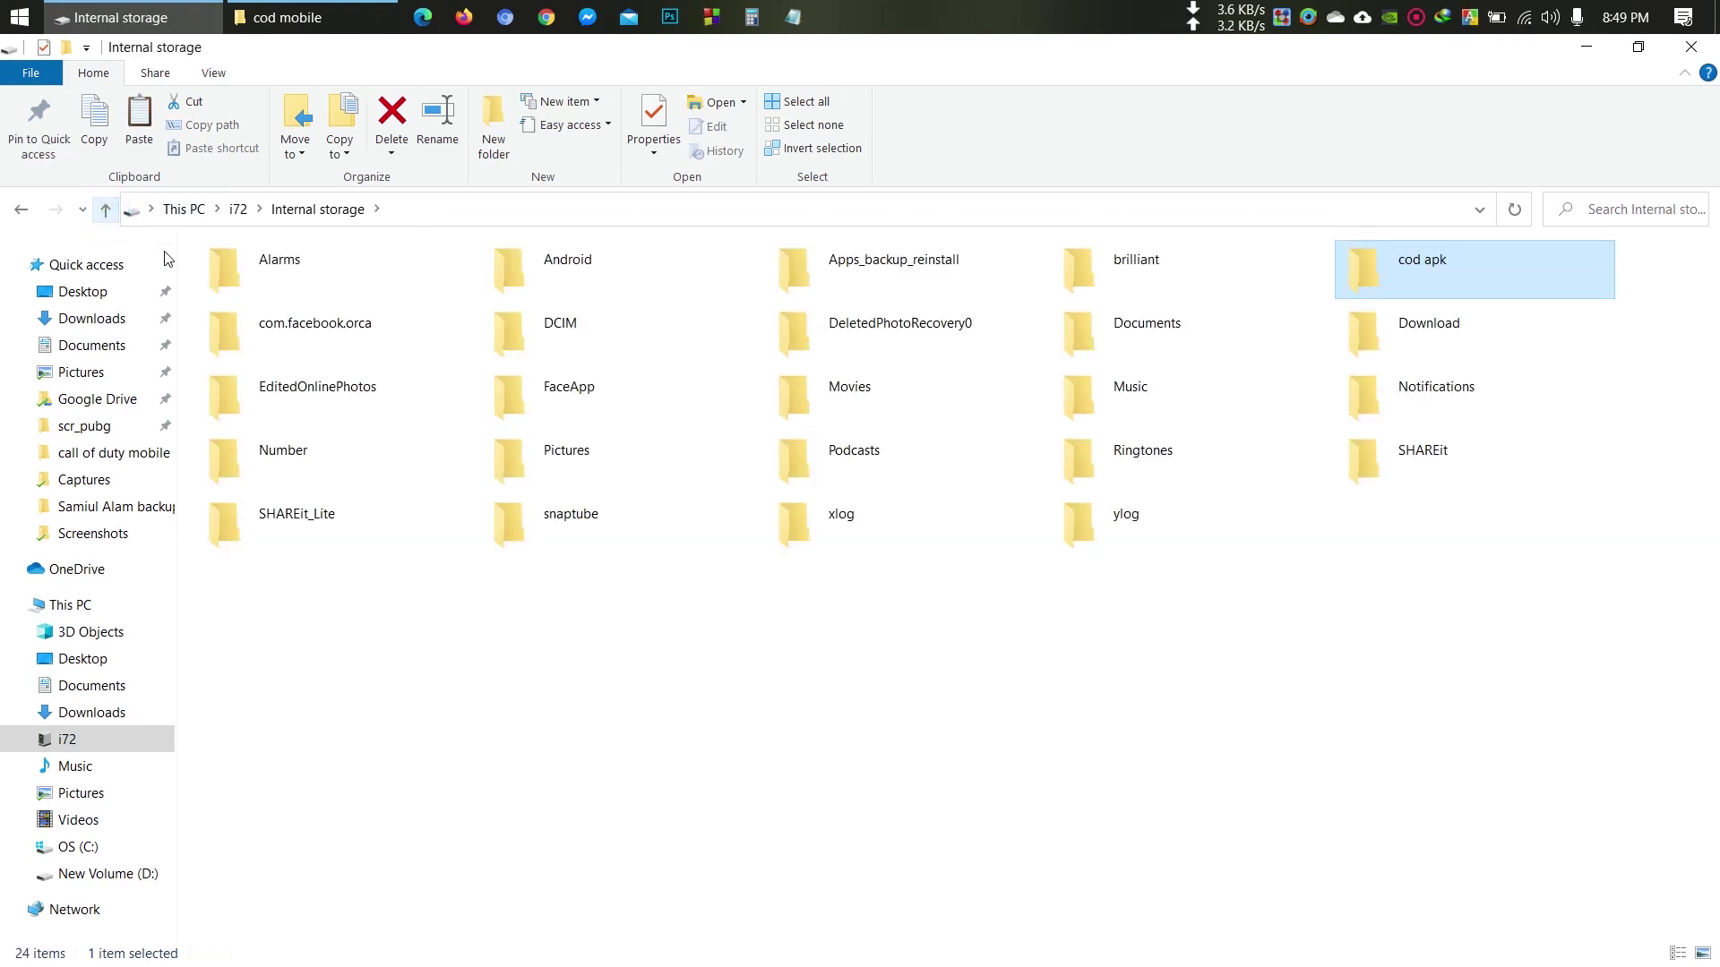
Step: Open Android > obb on the phone to reach the 1.44 GB com.activision.callofduty.shooter folder
{"action": "double_click", "coordinate": [602, 278]}
{"action": "left_click", "coordinate": [261, 323]}
{"action": "double_click", "coordinate": [261, 328]}
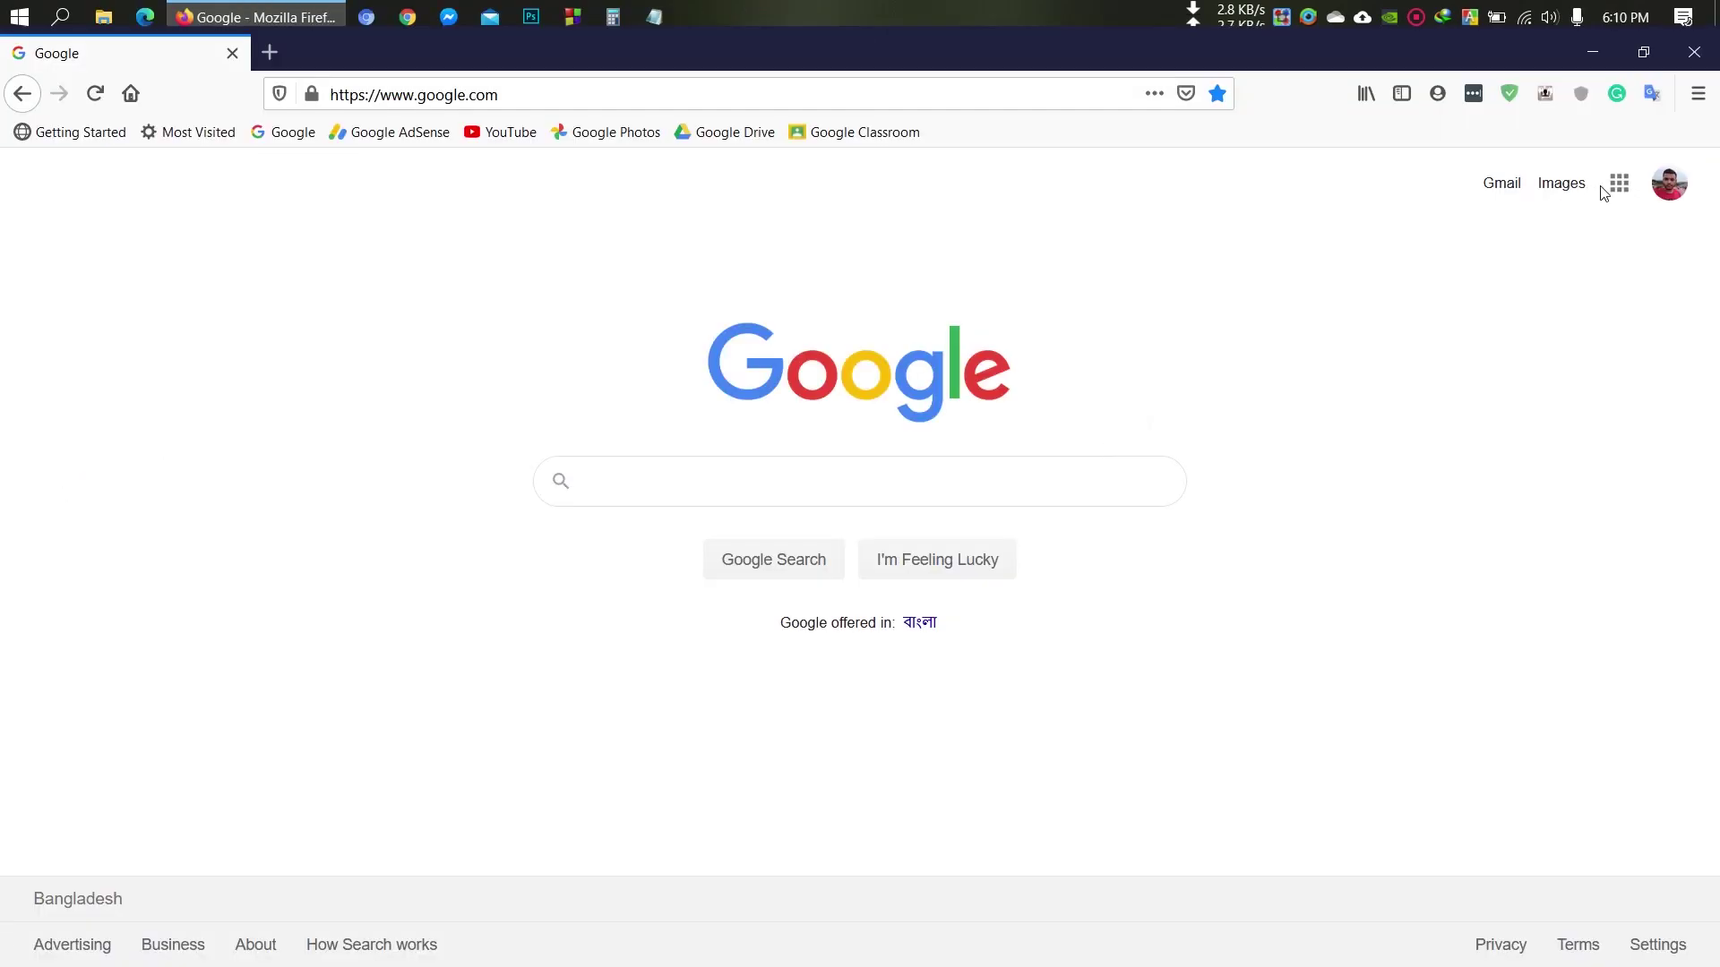
Step: Open Google Play, search 'call ofduty' and open the Call of Duty: Mobile page
{"action": "left_click", "coordinate": [1614, 185]}
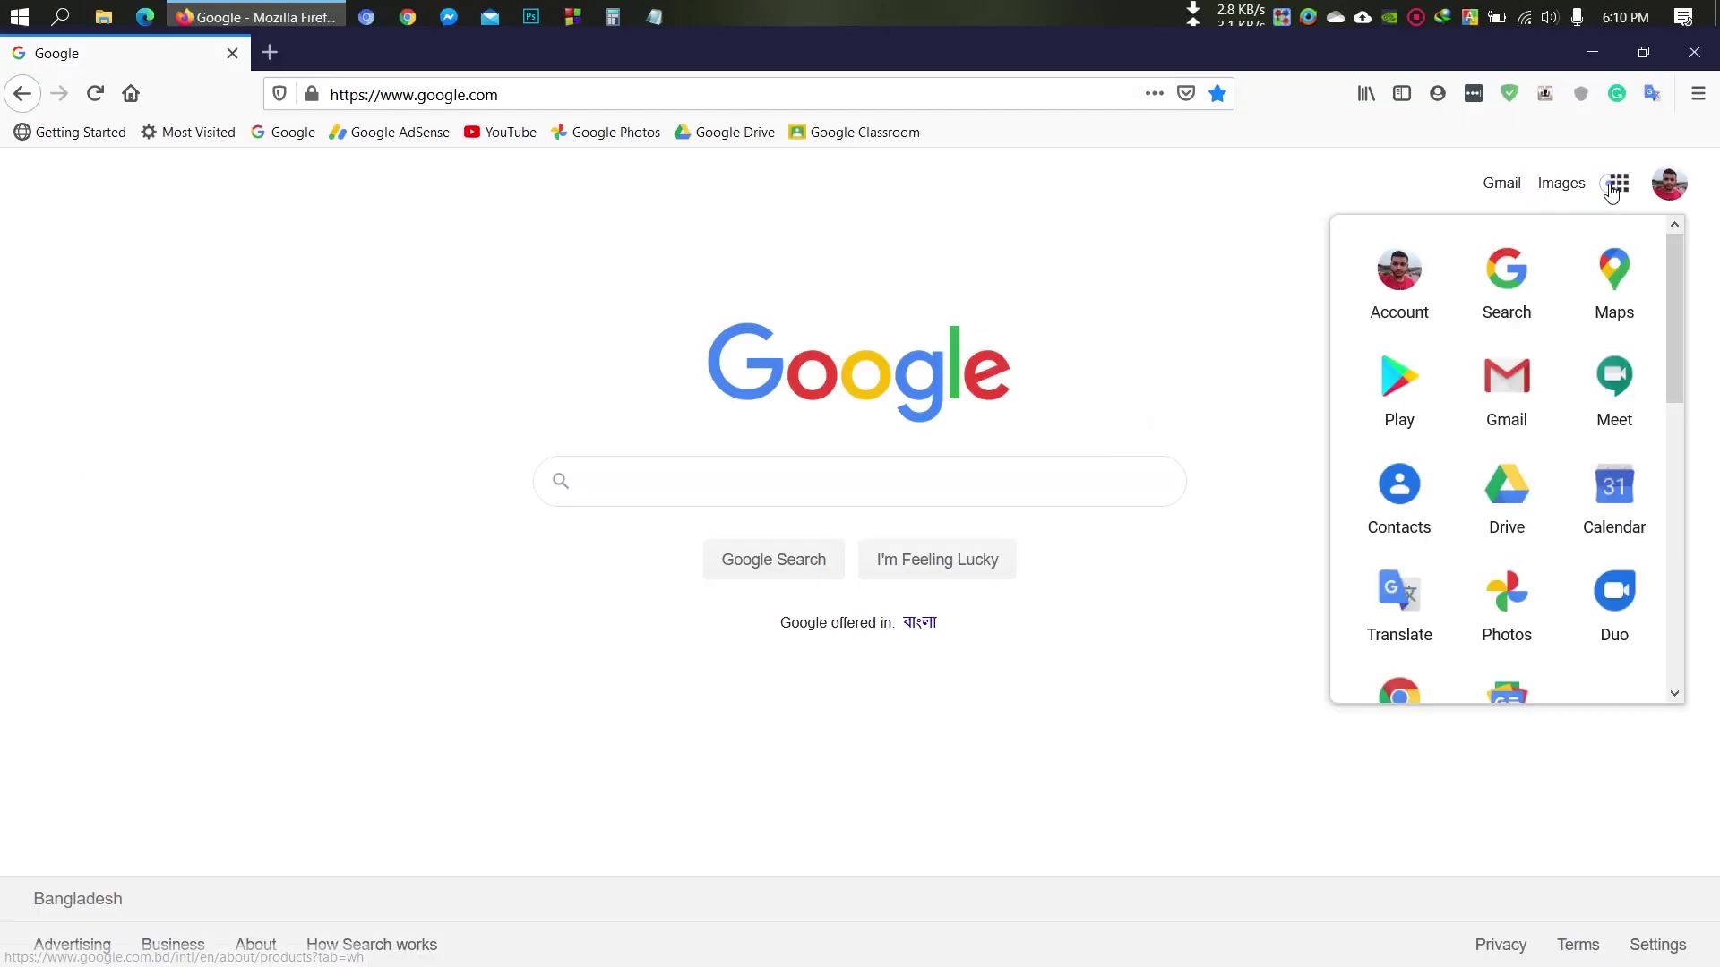
{"action": "left_click", "coordinate": [1428, 376]}
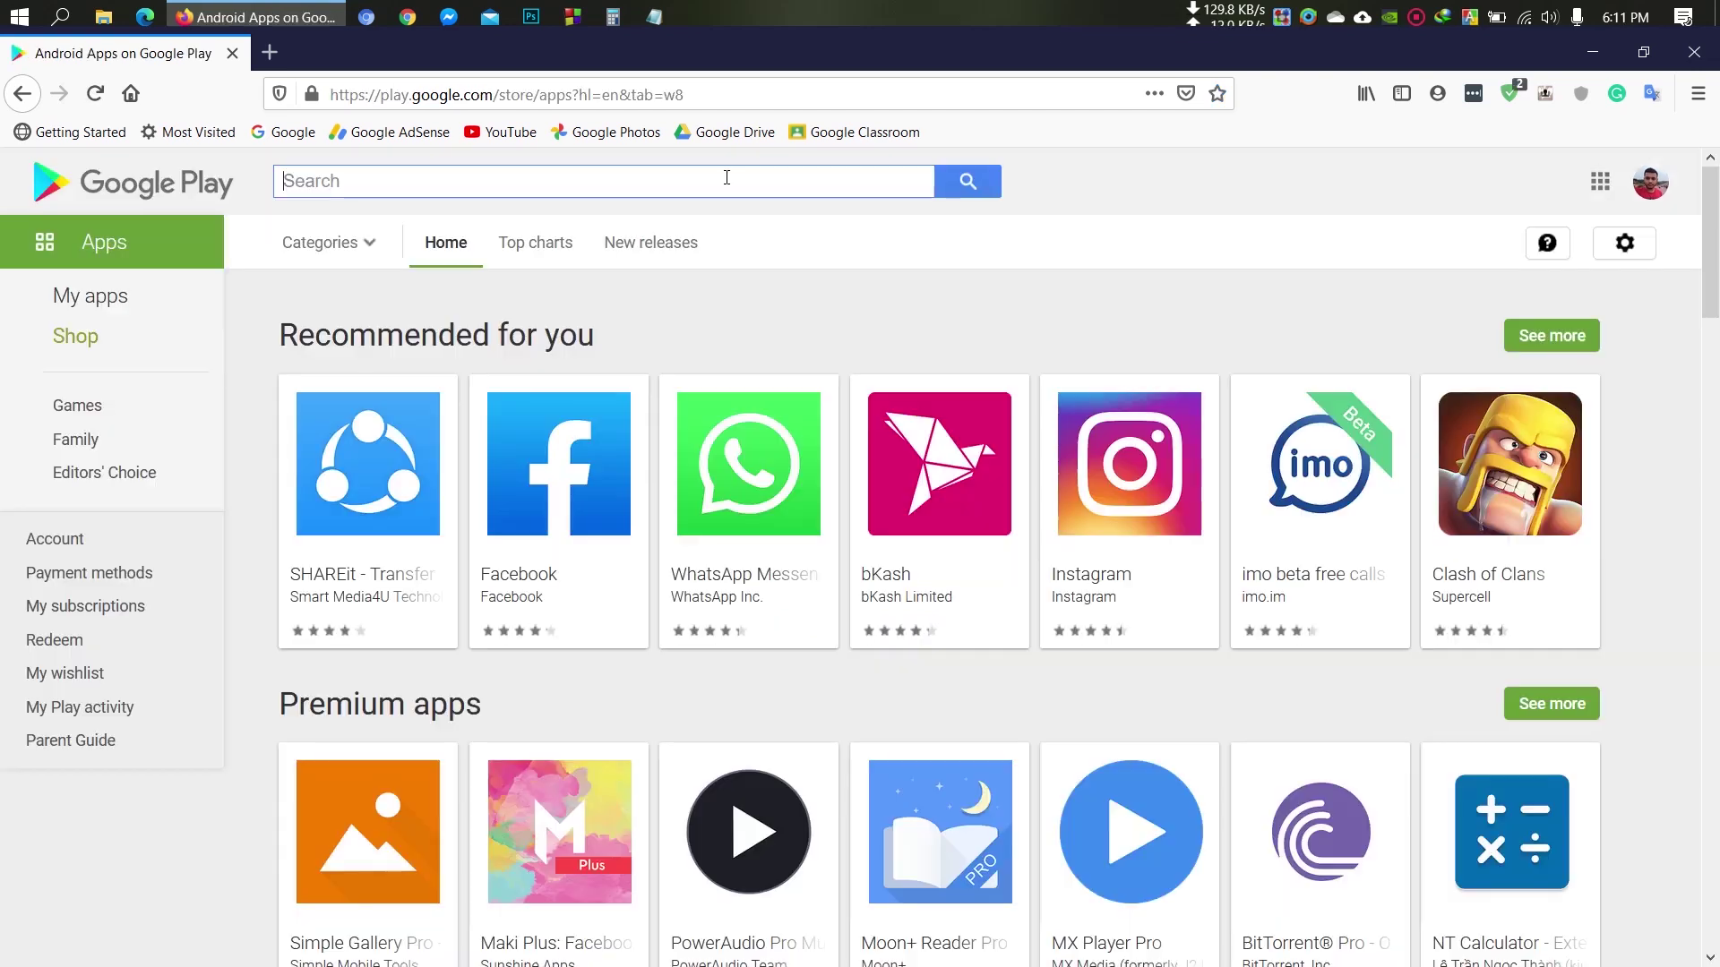
{"action": "left_click", "coordinate": [727, 177]}
{"action": "type", "text": "call ofduty"}
{"action": "key", "text": "Return"}
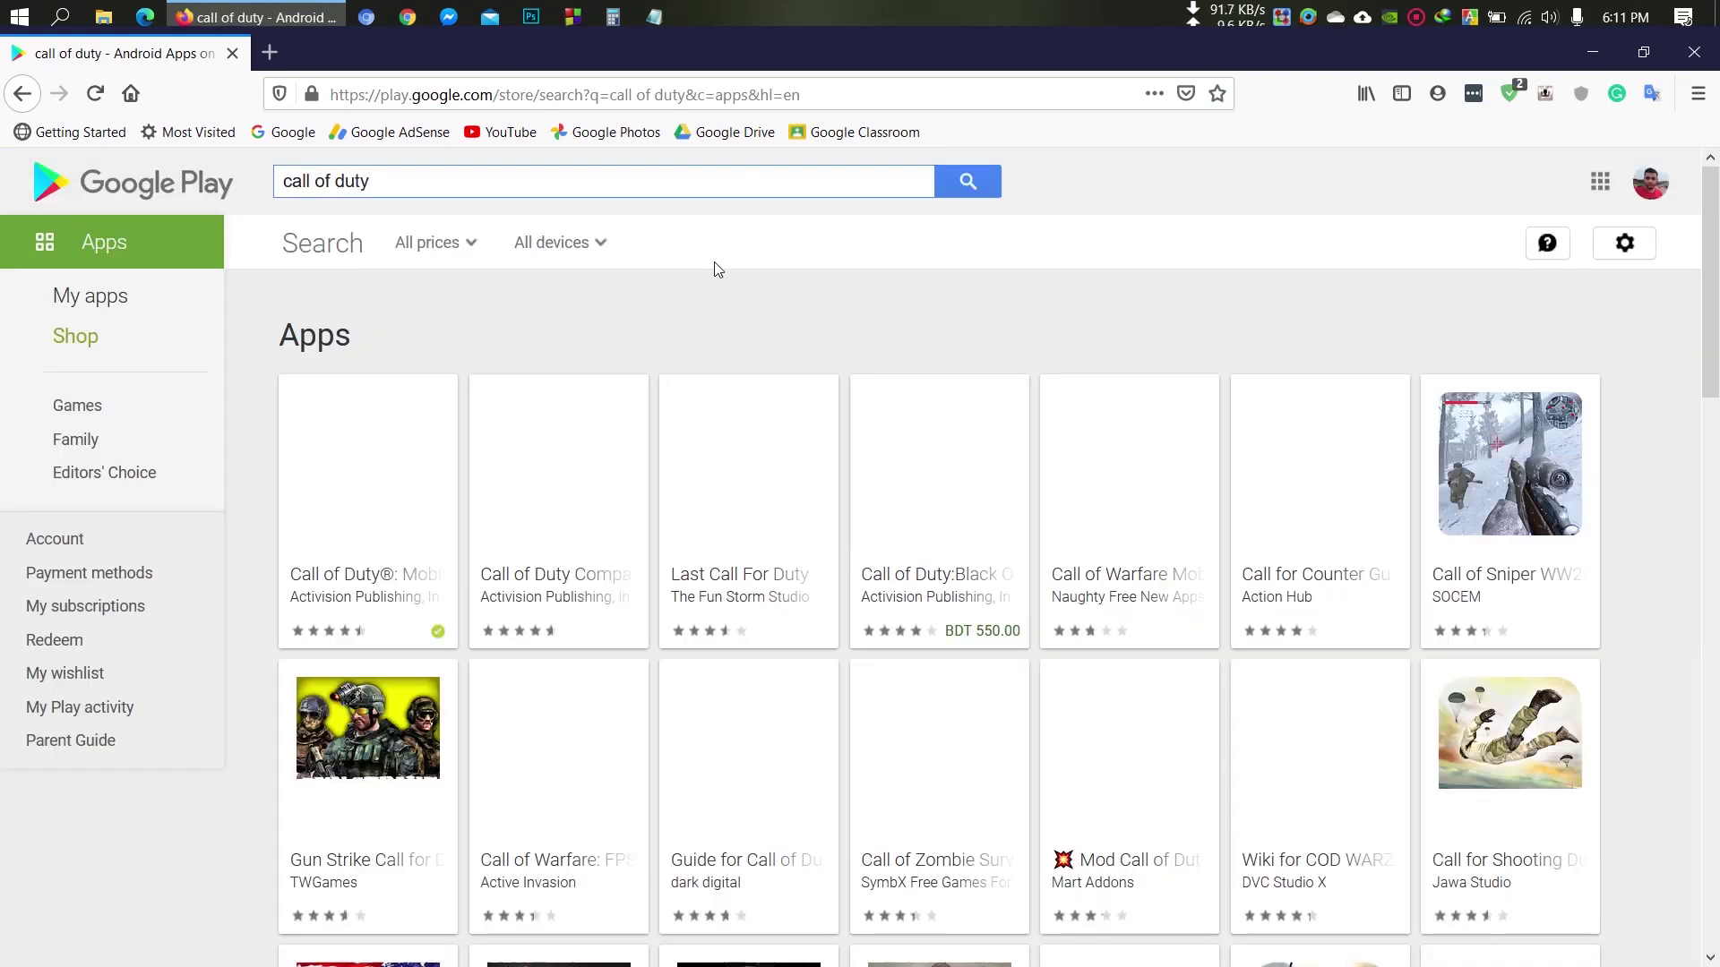
{"action": "left_click", "coordinate": [390, 459]}
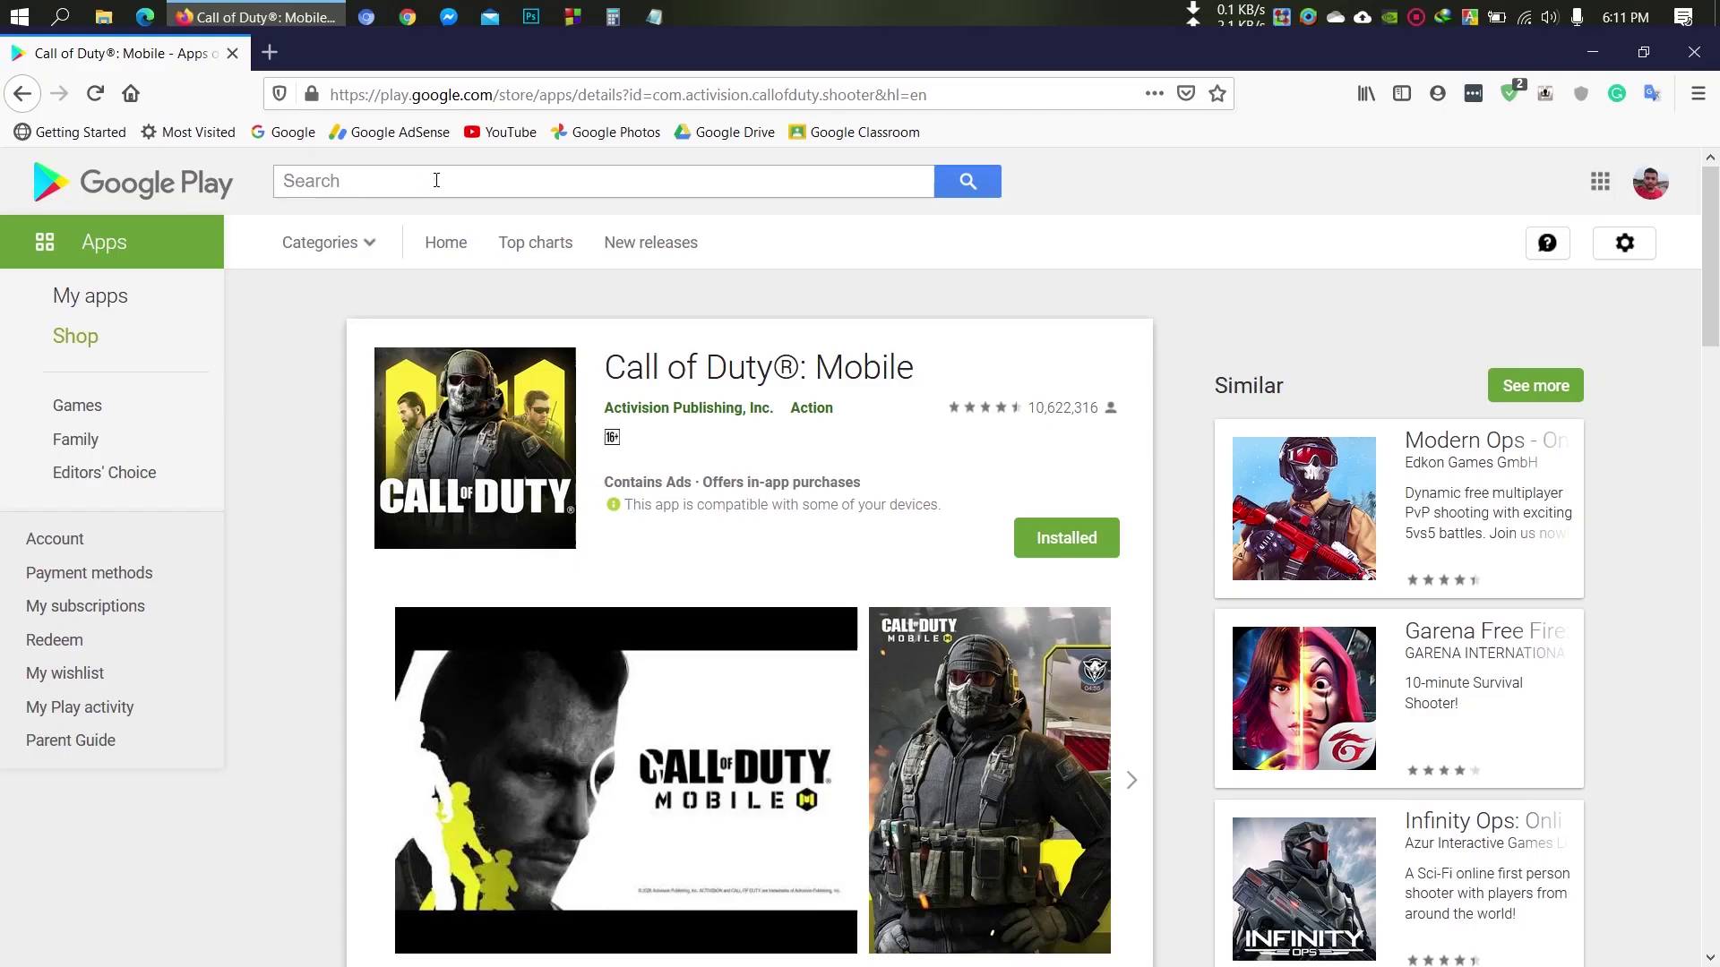
Step: Search 'free fire' and open the Garena Free Fire store page
{"action": "left_click", "coordinate": [440, 314]}
{"action": "type", "text": "free fire"}
{"action": "key", "text": "Return"}
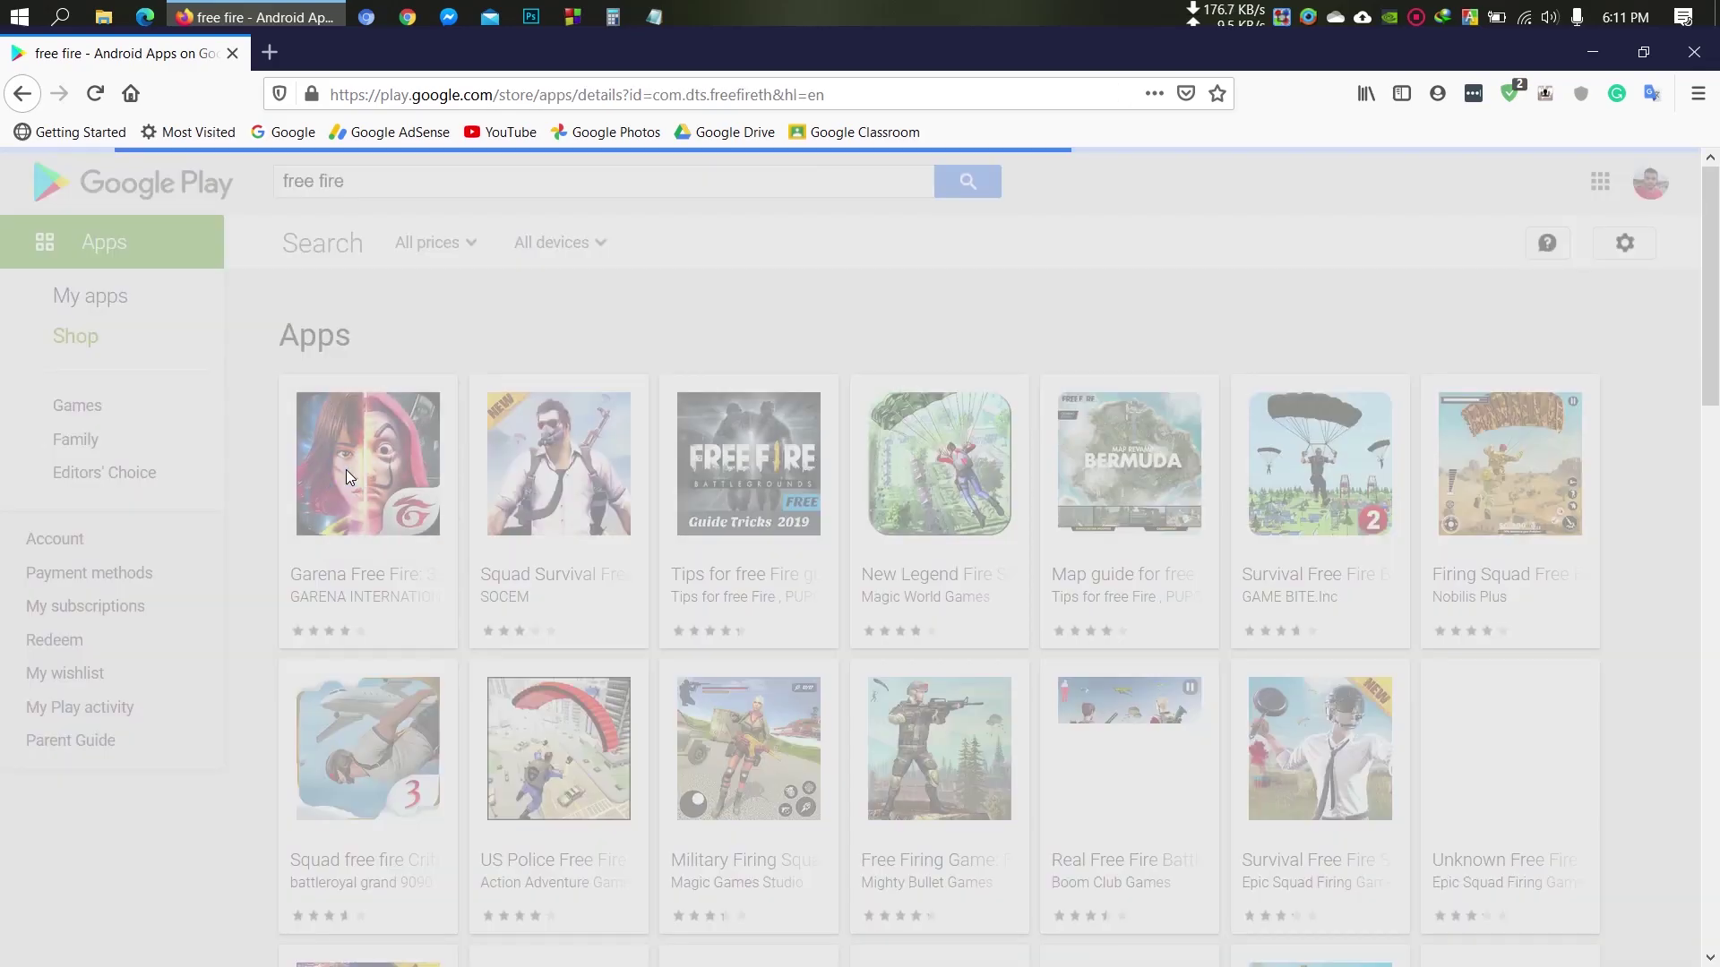
{"action": "left_click", "coordinate": [347, 469]}
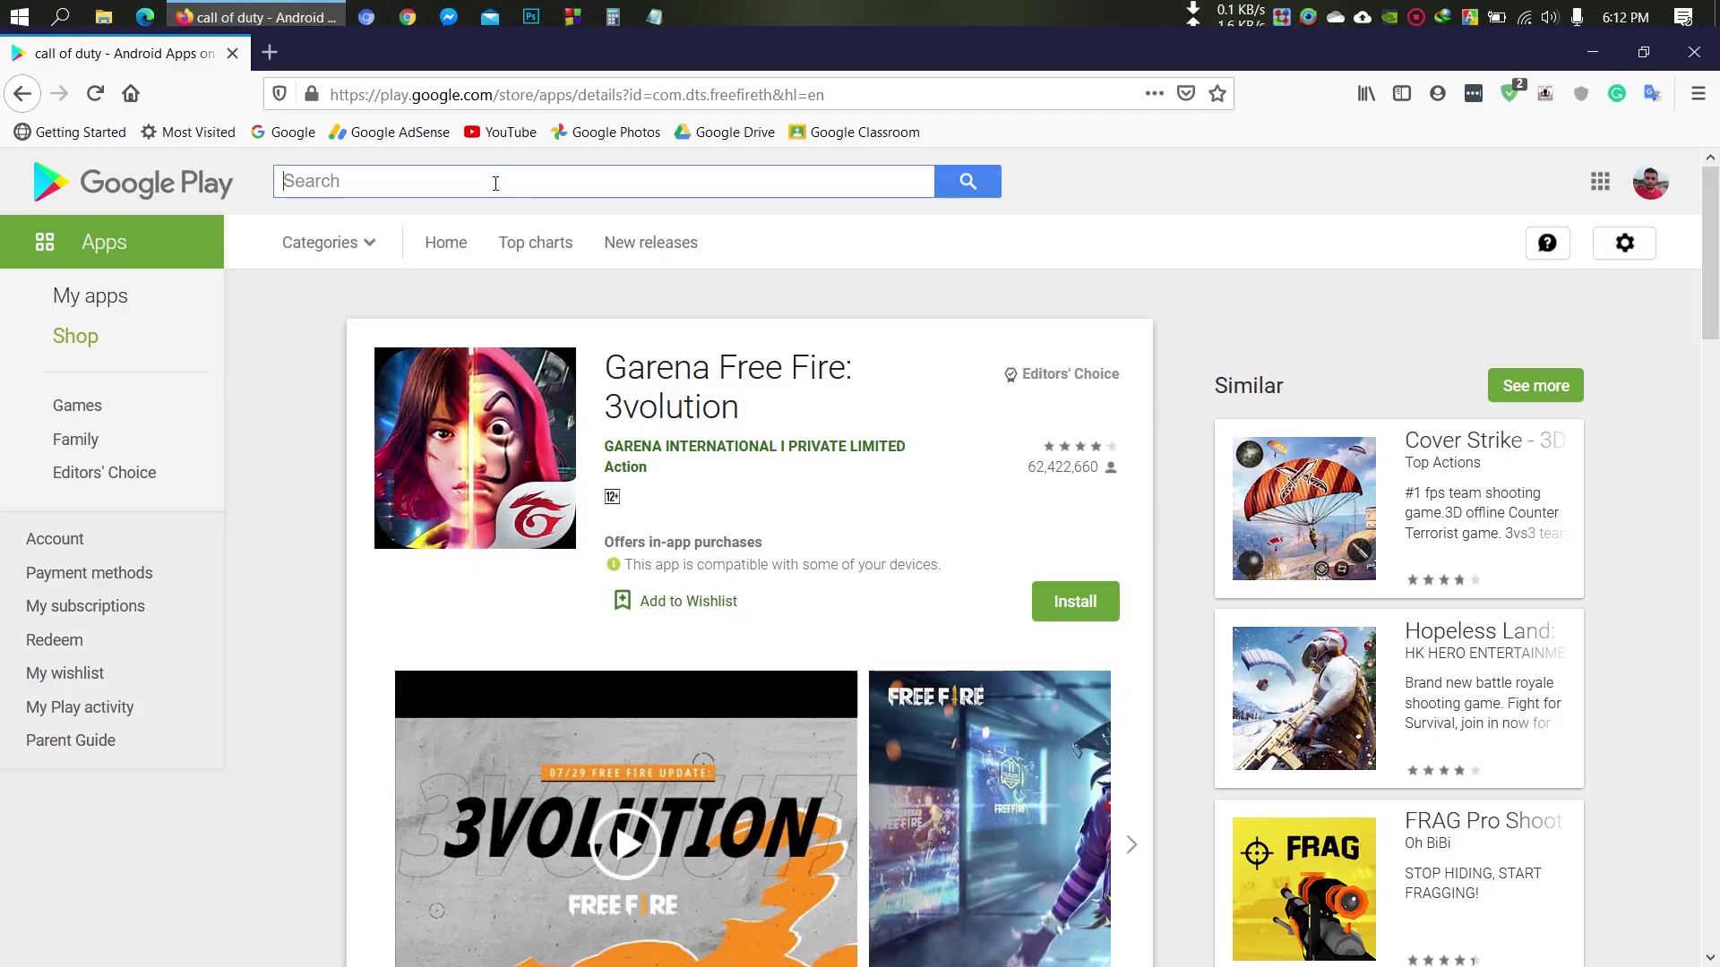
Step: Open the PUBG MOBILE page, then bring up actions for the com.activision.callofduty.shooter folder
{"action": "left_click", "coordinate": [625, 289]}
{"action": "type", "text": "pubg mobile"}
{"action": "key", "text": "Return"}
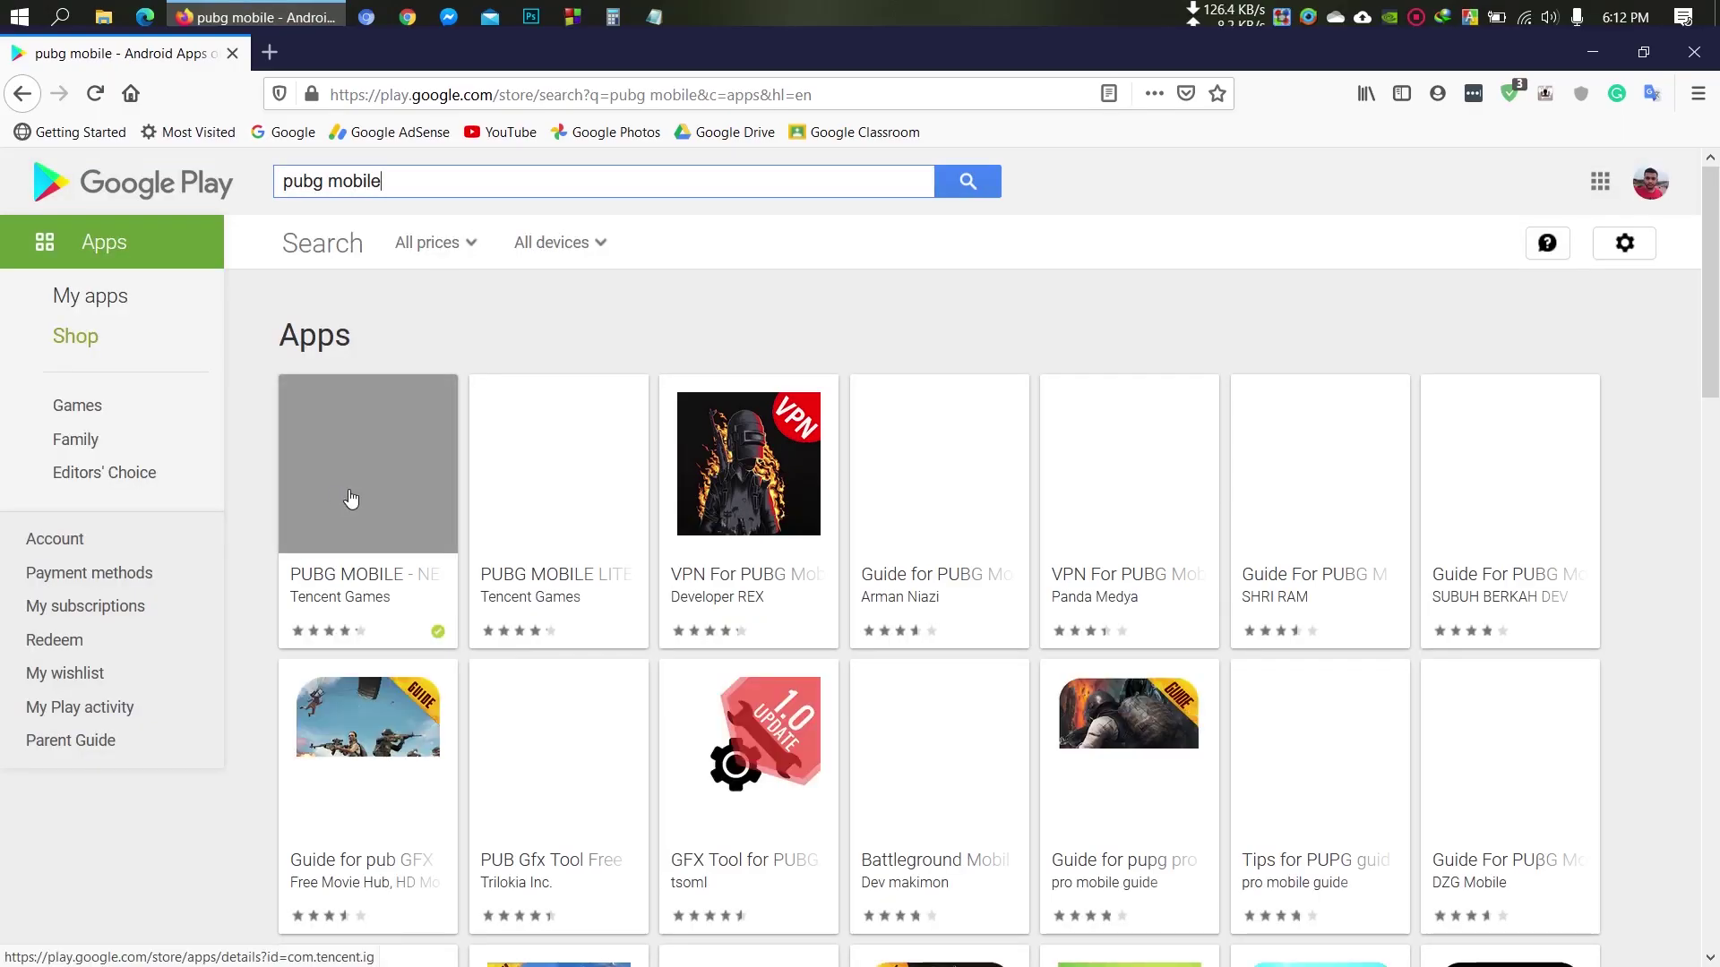
{"action": "left_click", "coordinate": [375, 437]}
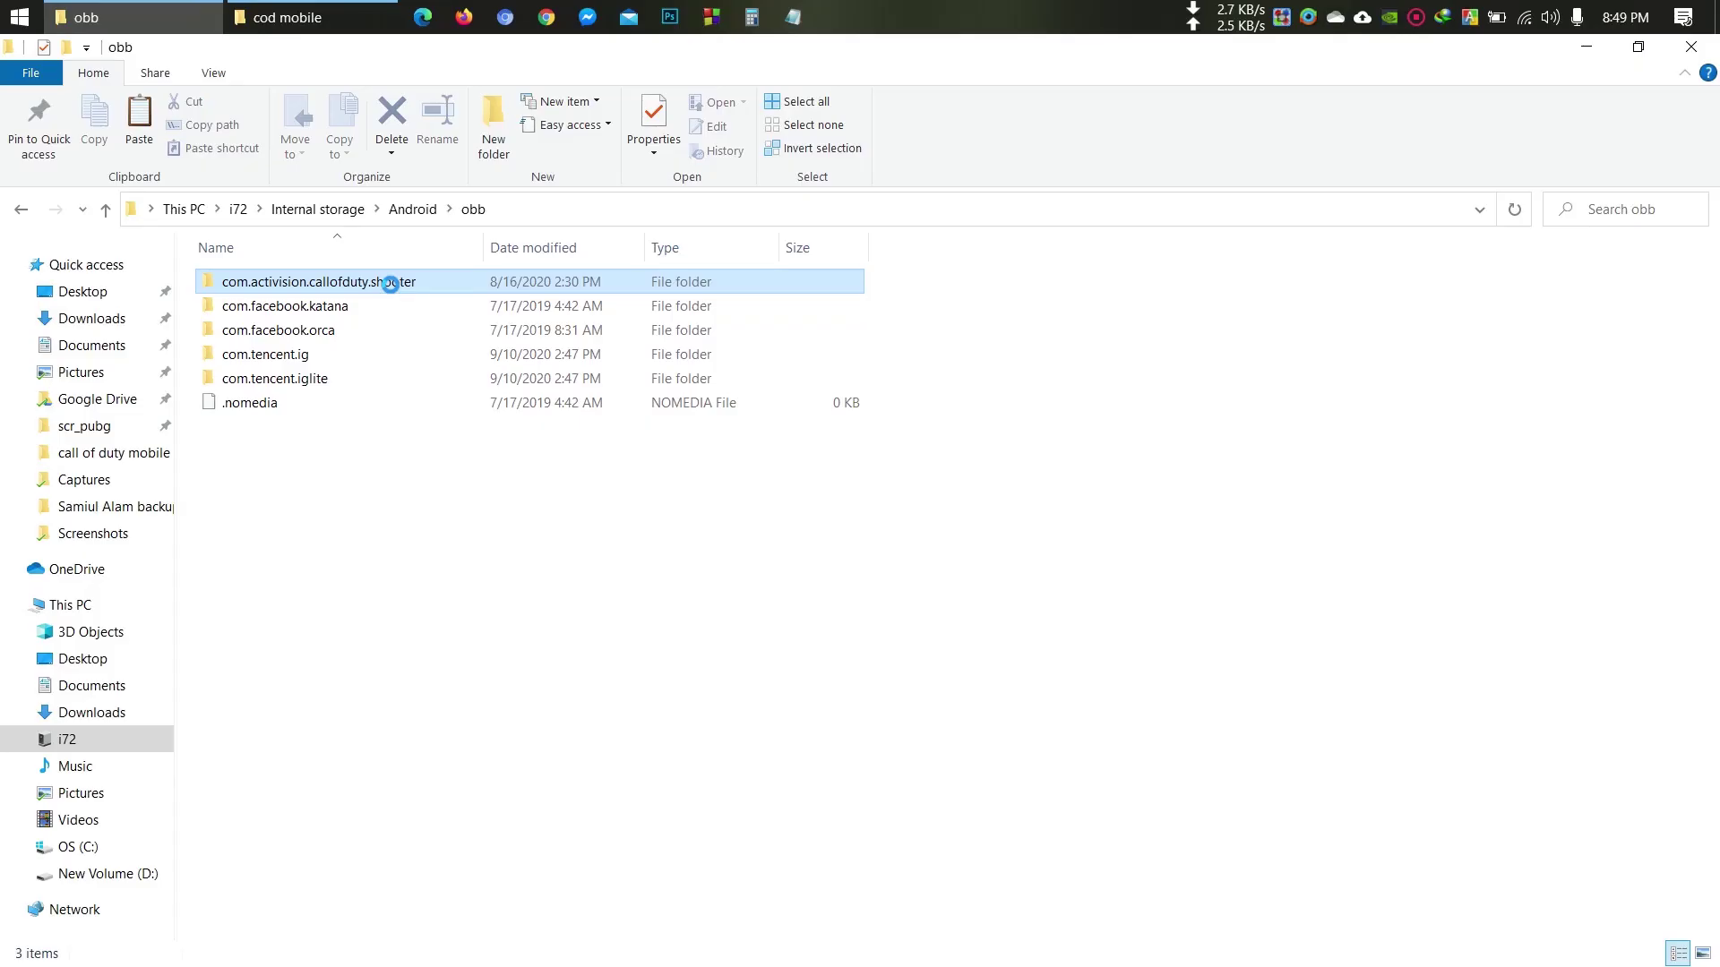
{"action": "right_click", "coordinate": [391, 283]}
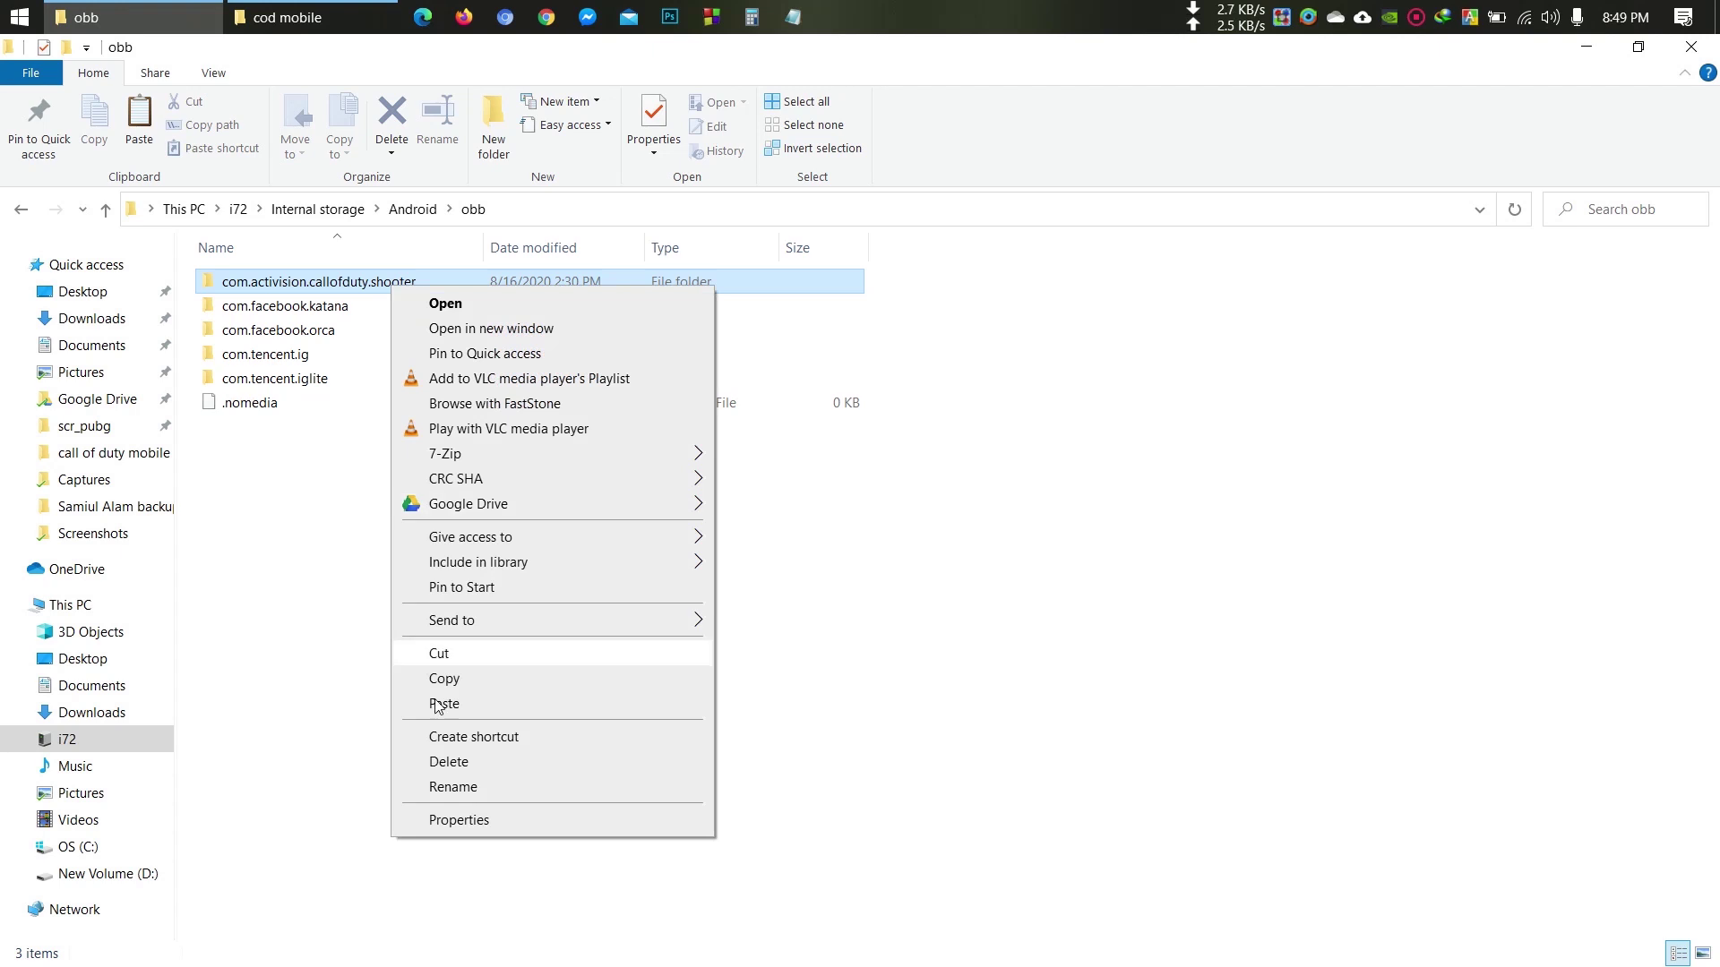
Step: Copy com.activision.callofduty.shooter and paste it into D:\cod mobile beside the APK
{"action": "left_click", "coordinate": [459, 681]}
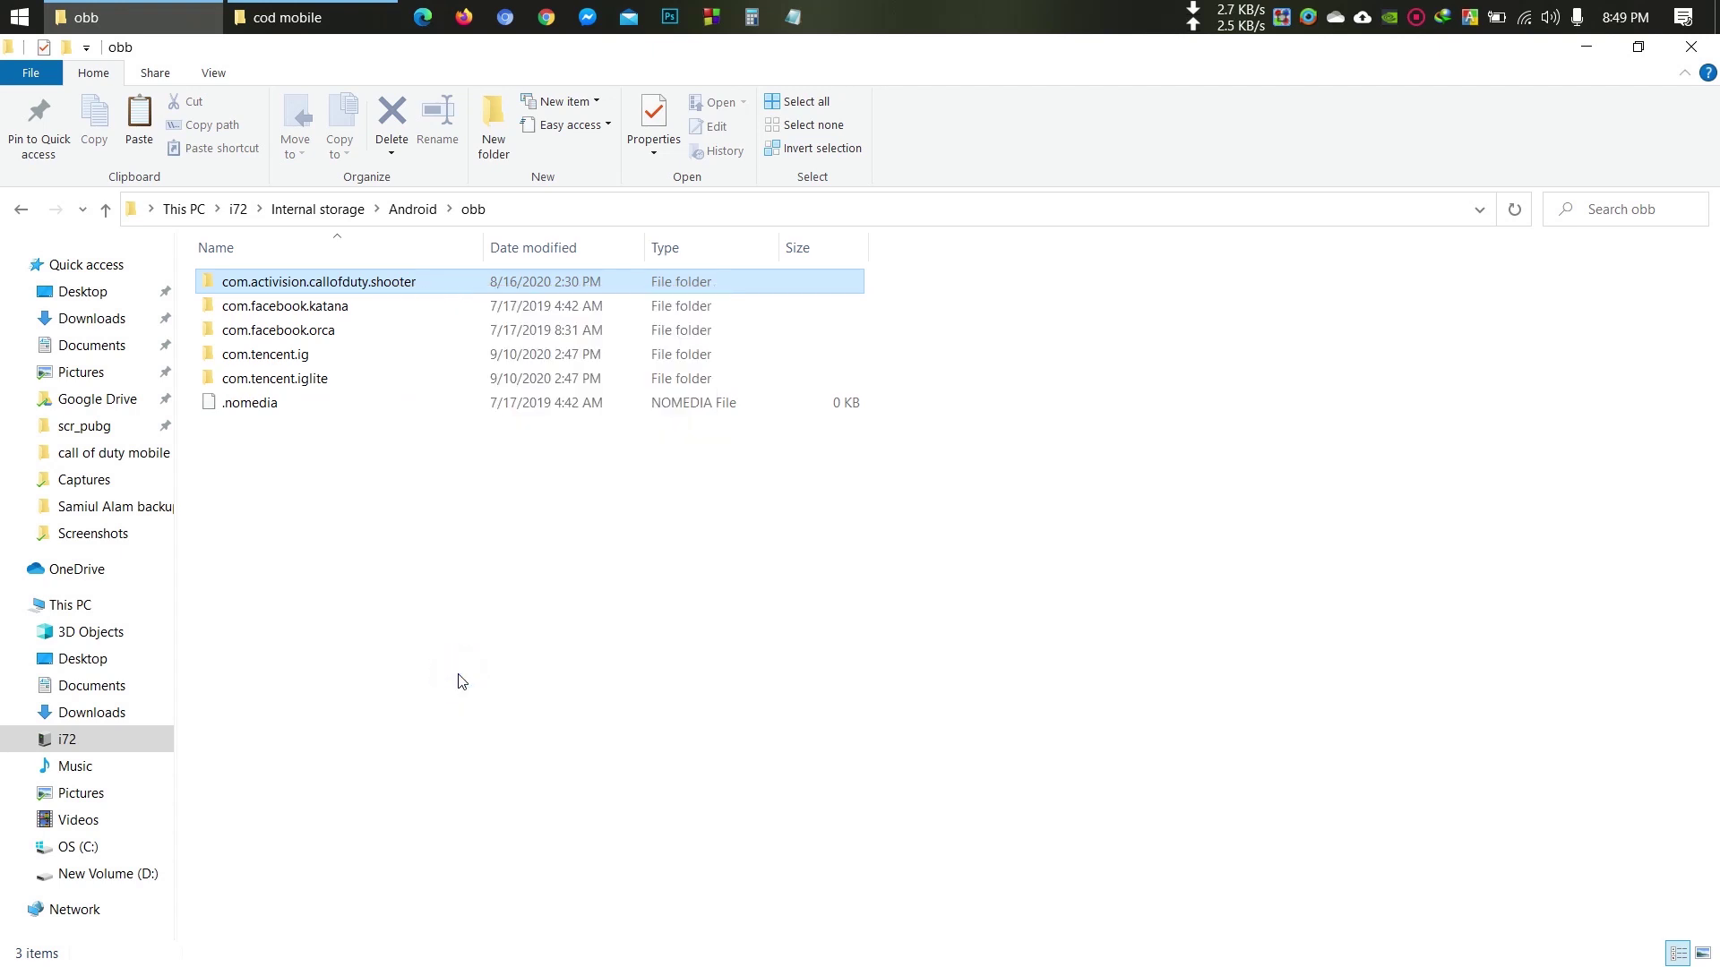
{"action": "left_click", "coordinate": [287, 17]}
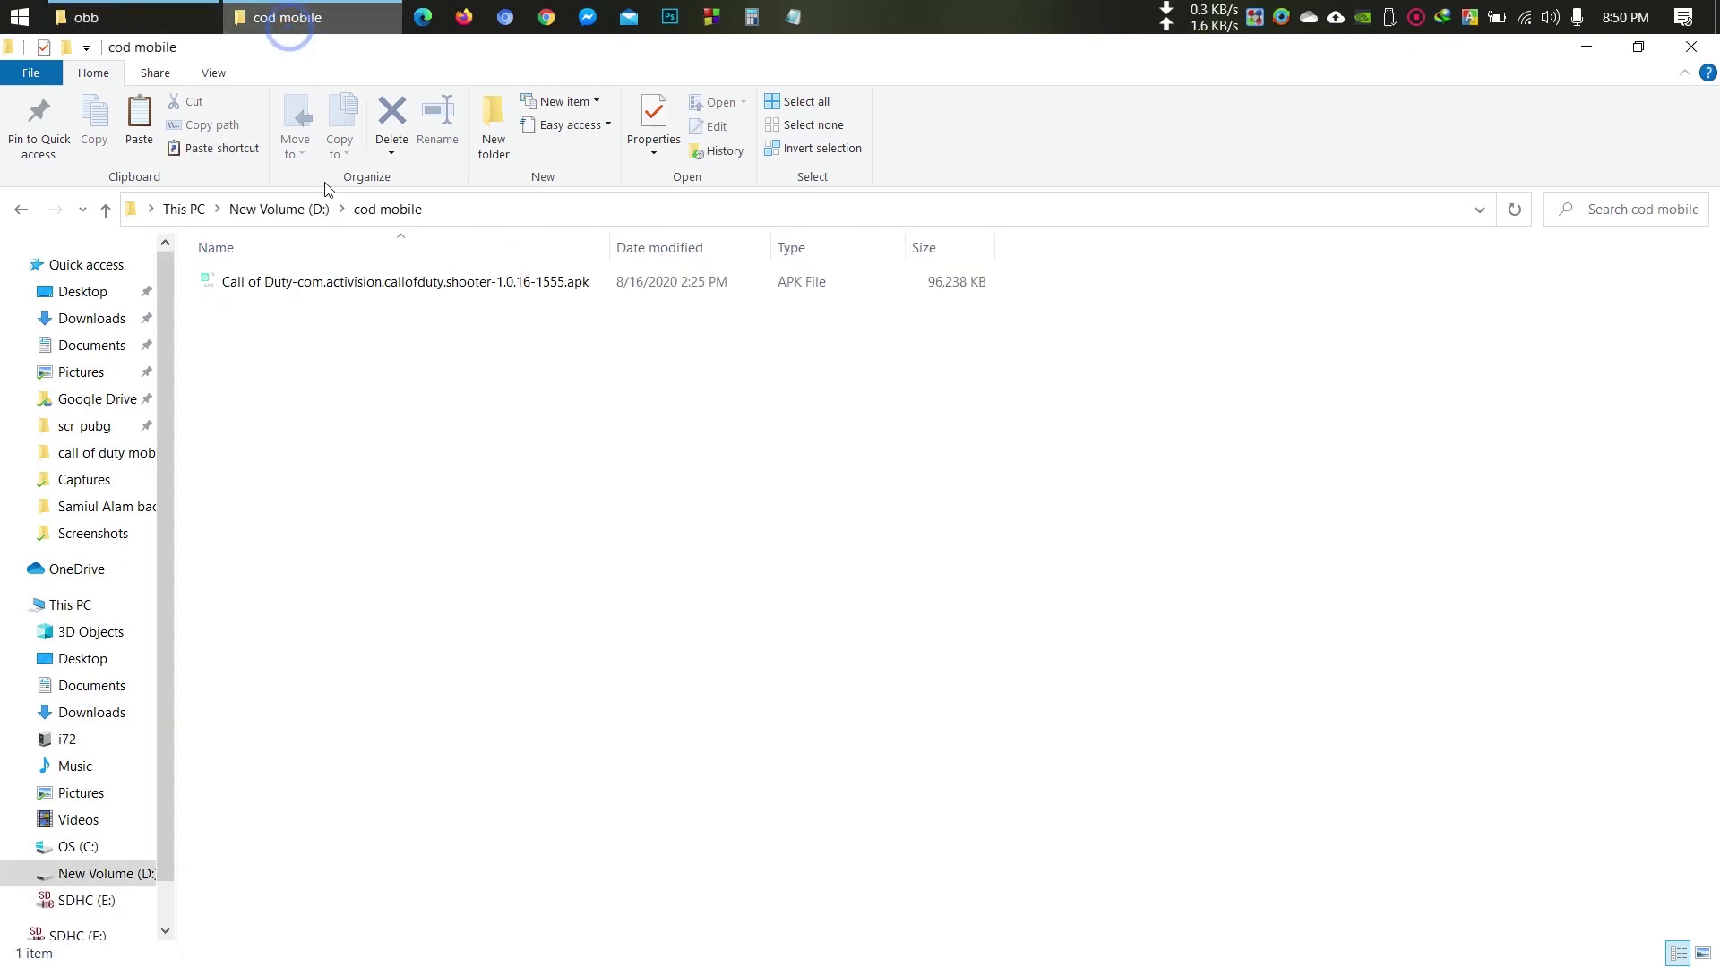
{"action": "right_click", "coordinate": [360, 425]}
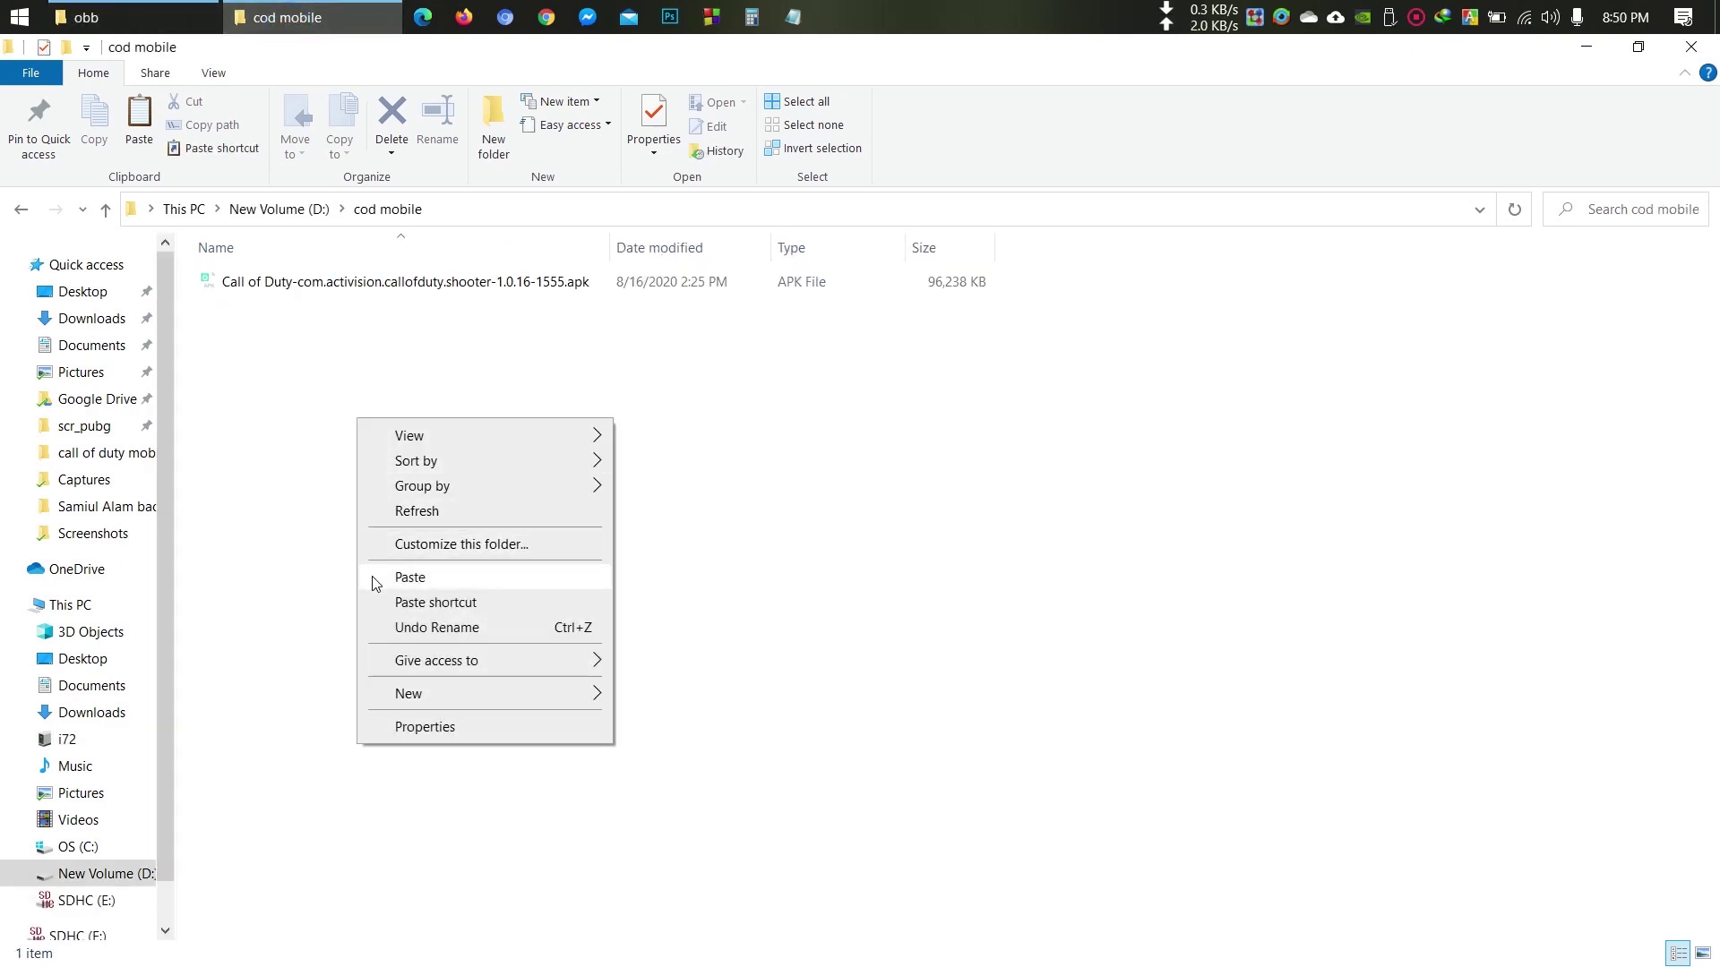
{"action": "left_click", "coordinate": [373, 577]}
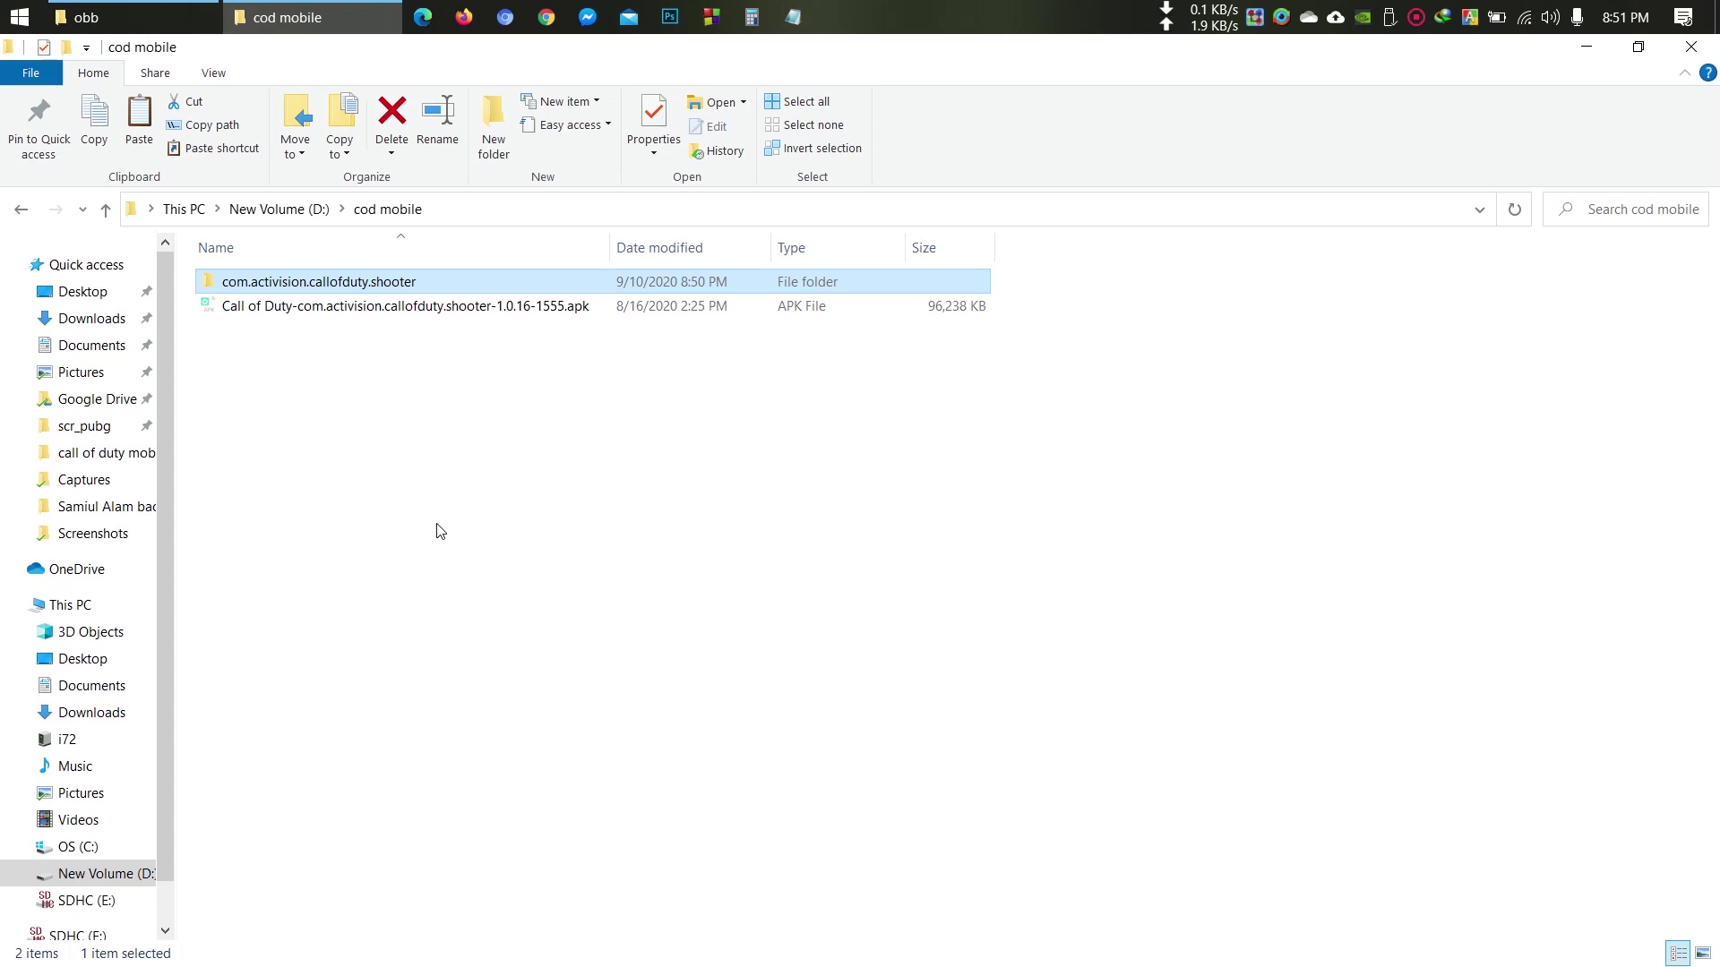
{"action": "left_click_drag", "start_coordinate": [322, 384], "coordinate": [439, 263]}
{"action": "left_click", "coordinate": [383, 412]}
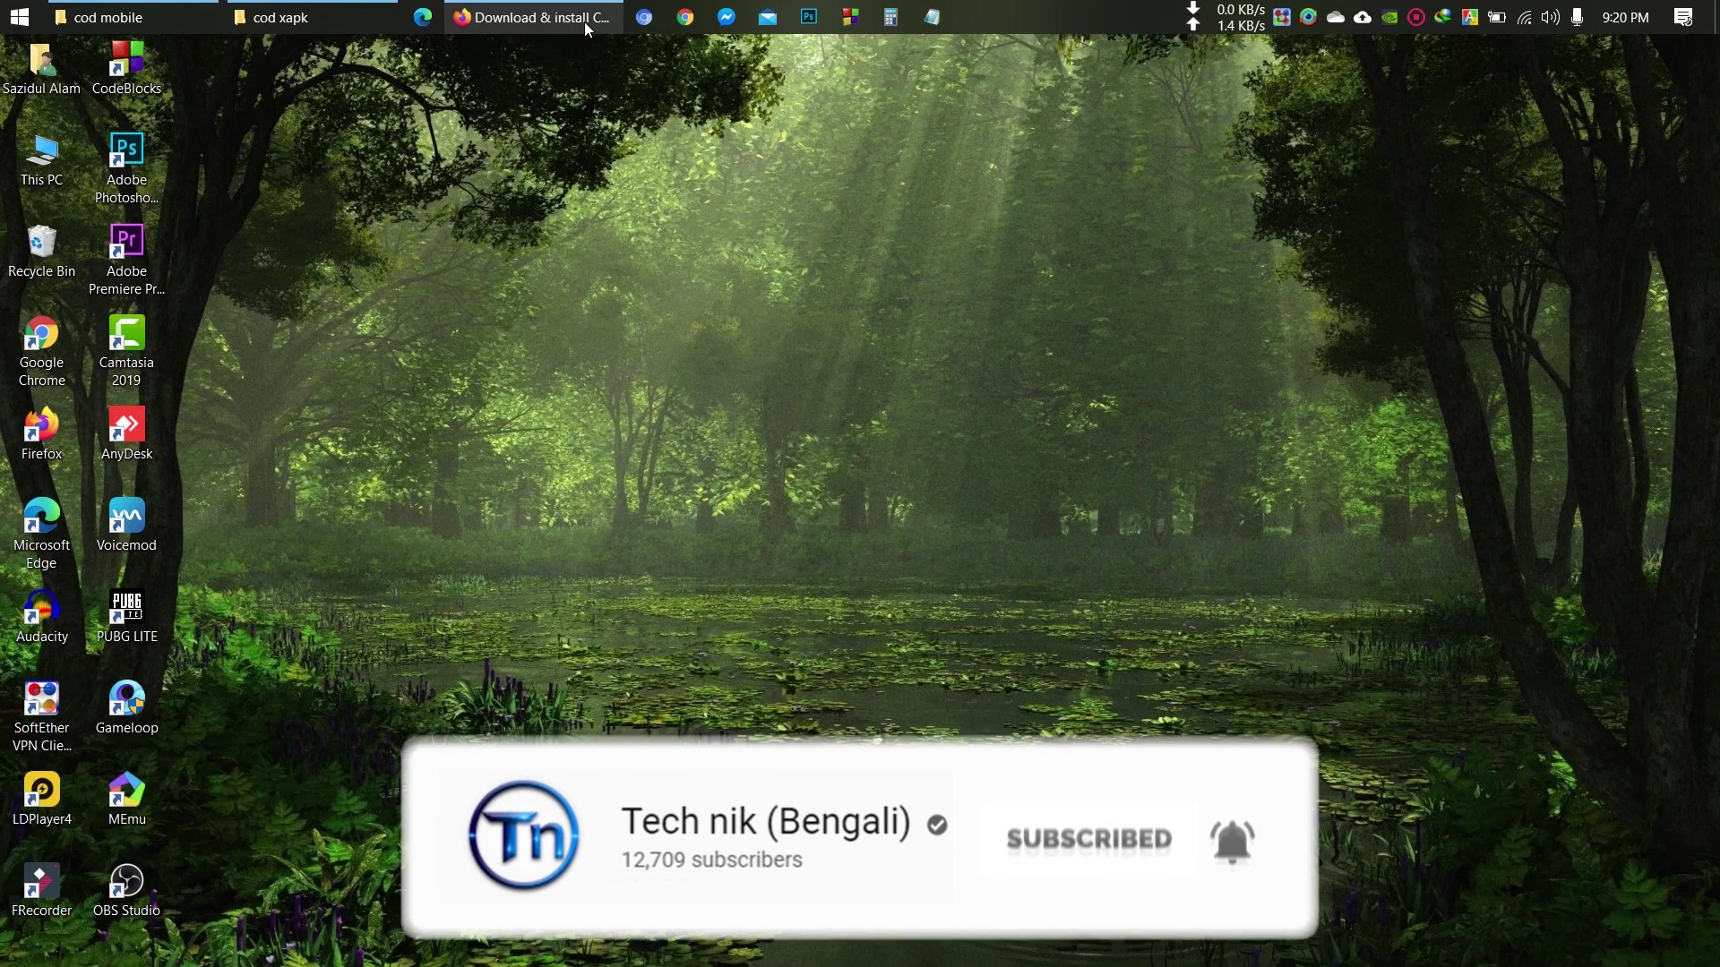
Step: Bring up Firefox's APKCombo page listing the 94 MB APK and 1.45 GB OBB
{"action": "left_click", "coordinate": [584, 22]}
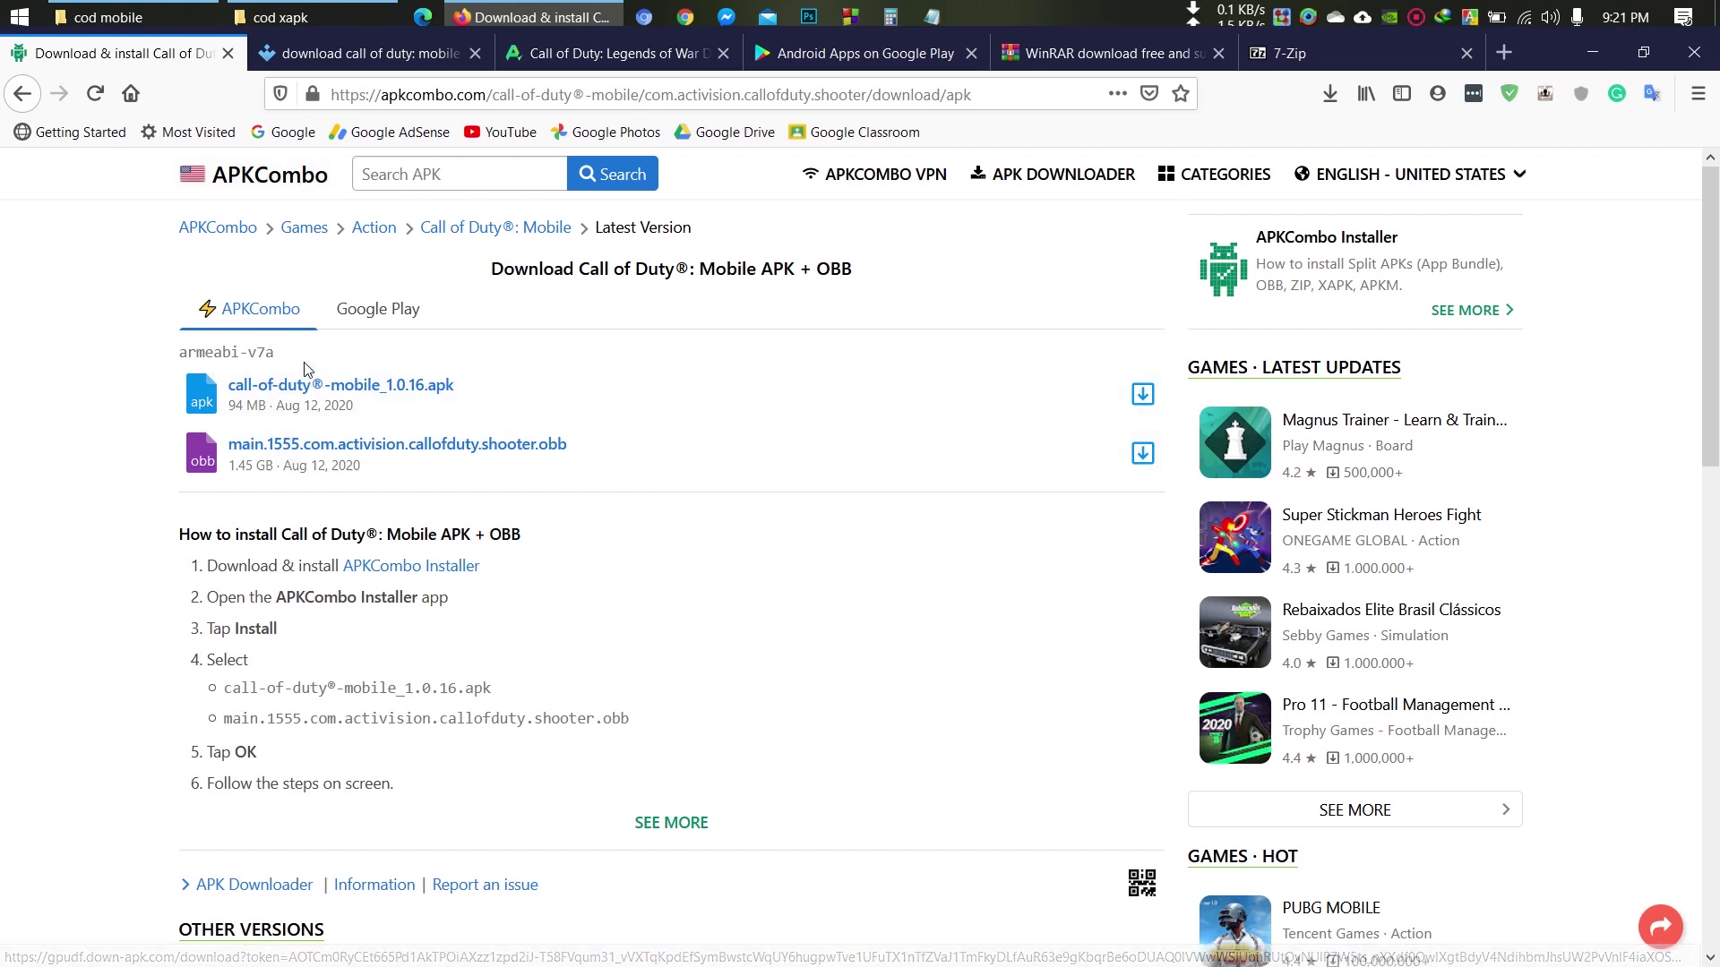
Step: Review the Uptodown, APKPure and APKCombo Call of Duty pages, then bring up D:\cod mobile
{"action": "left_click", "coordinate": [372, 63]}
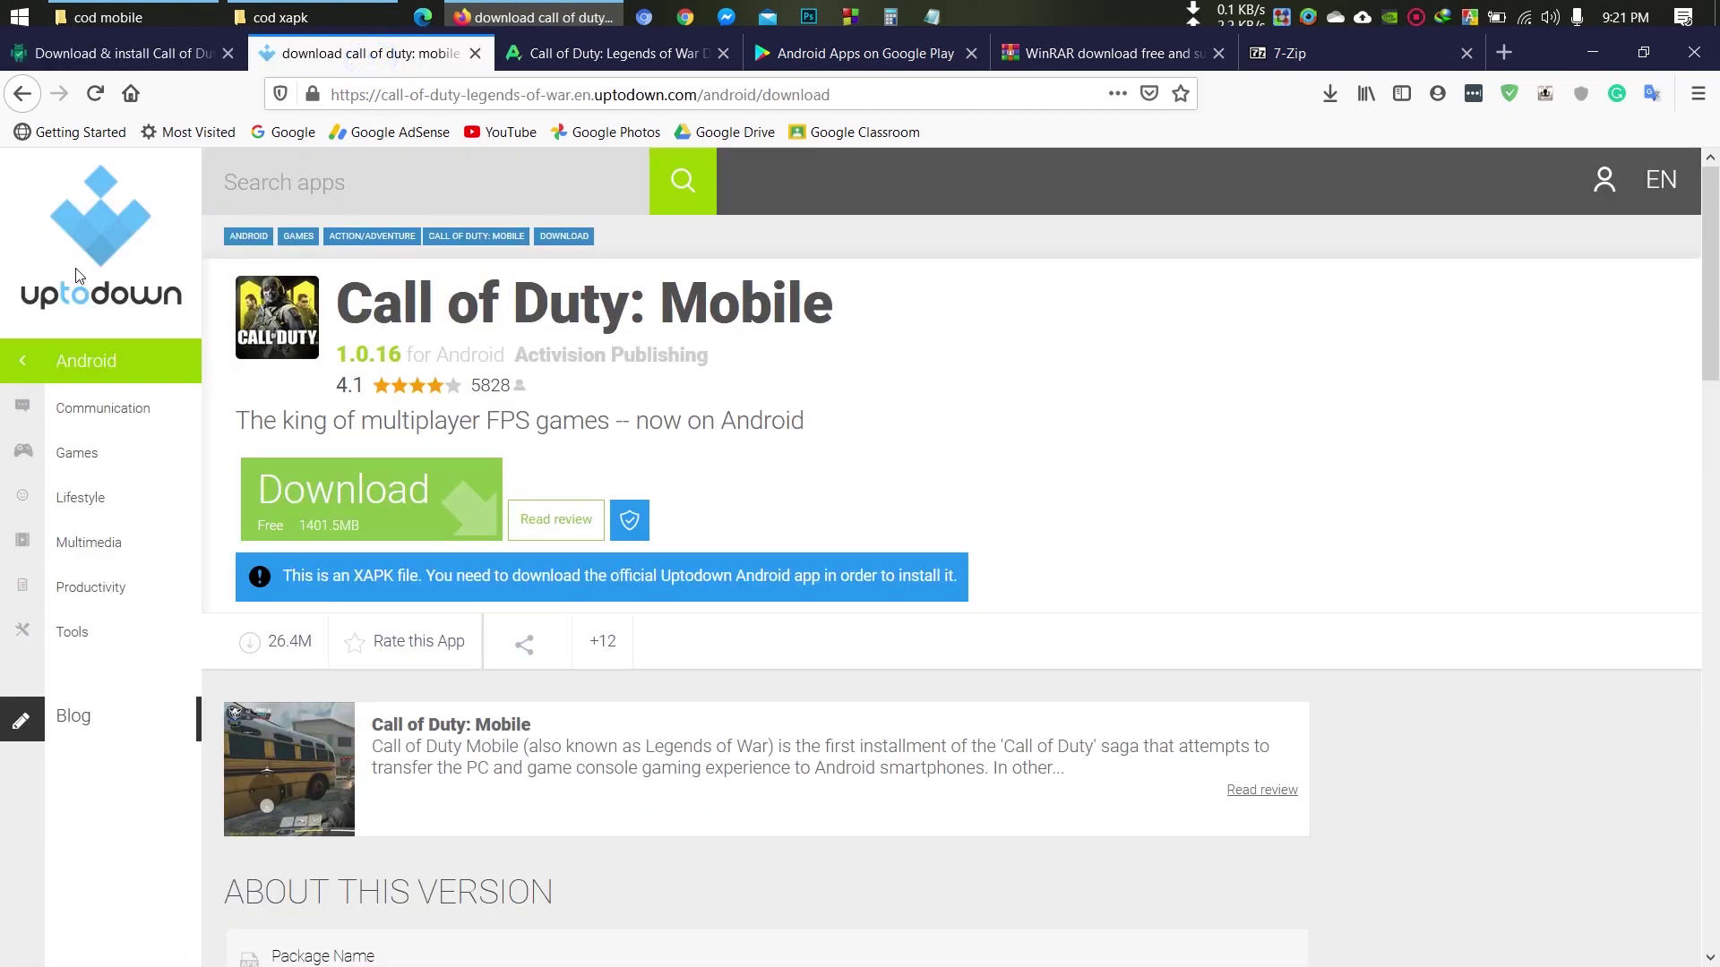
{"action": "left_click", "coordinate": [590, 61]}
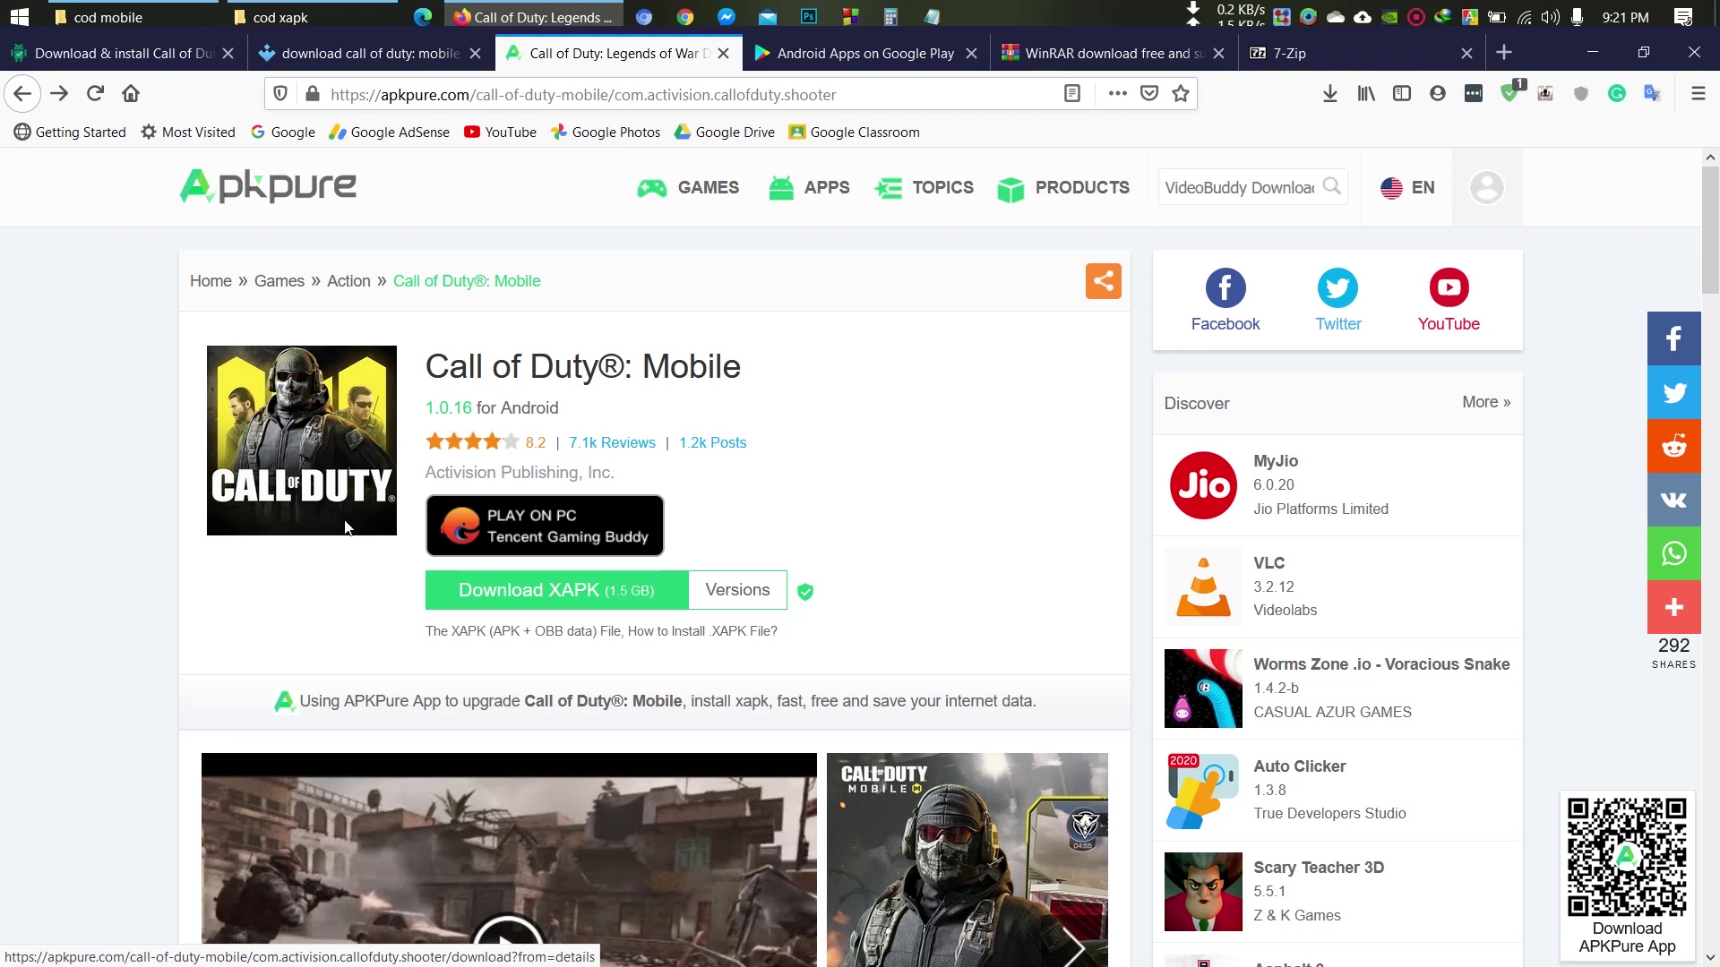
{"action": "left_click", "coordinate": [166, 54]}
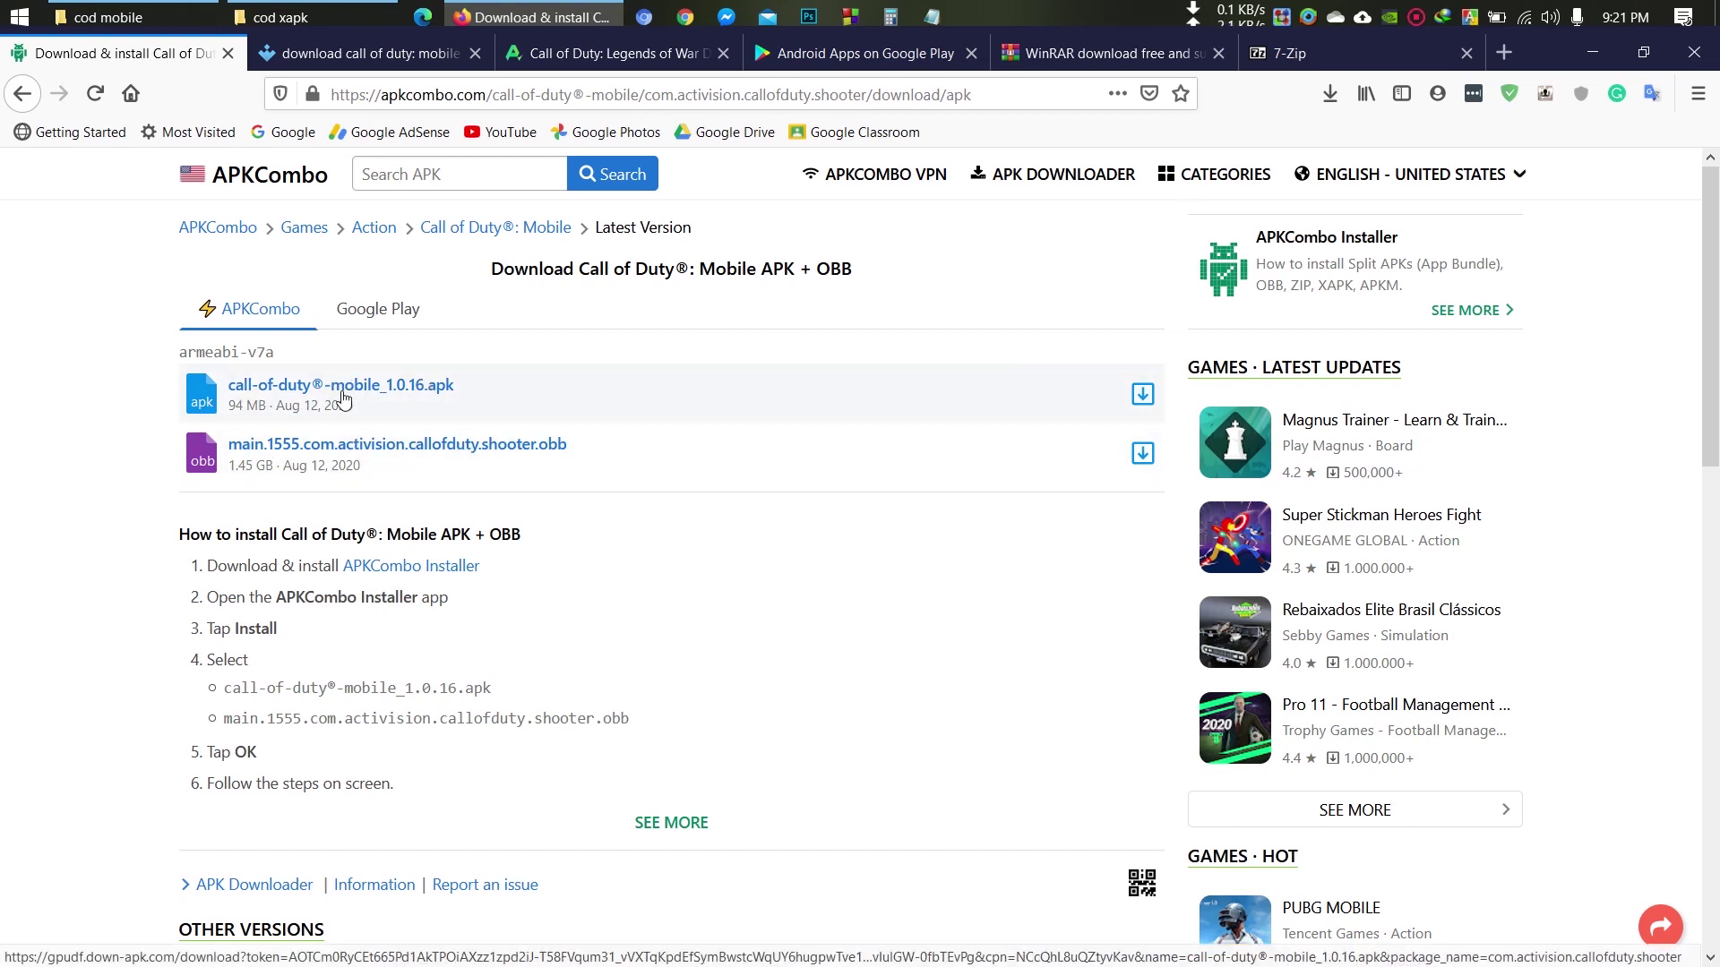
{"action": "left_click", "coordinate": [112, 17]}
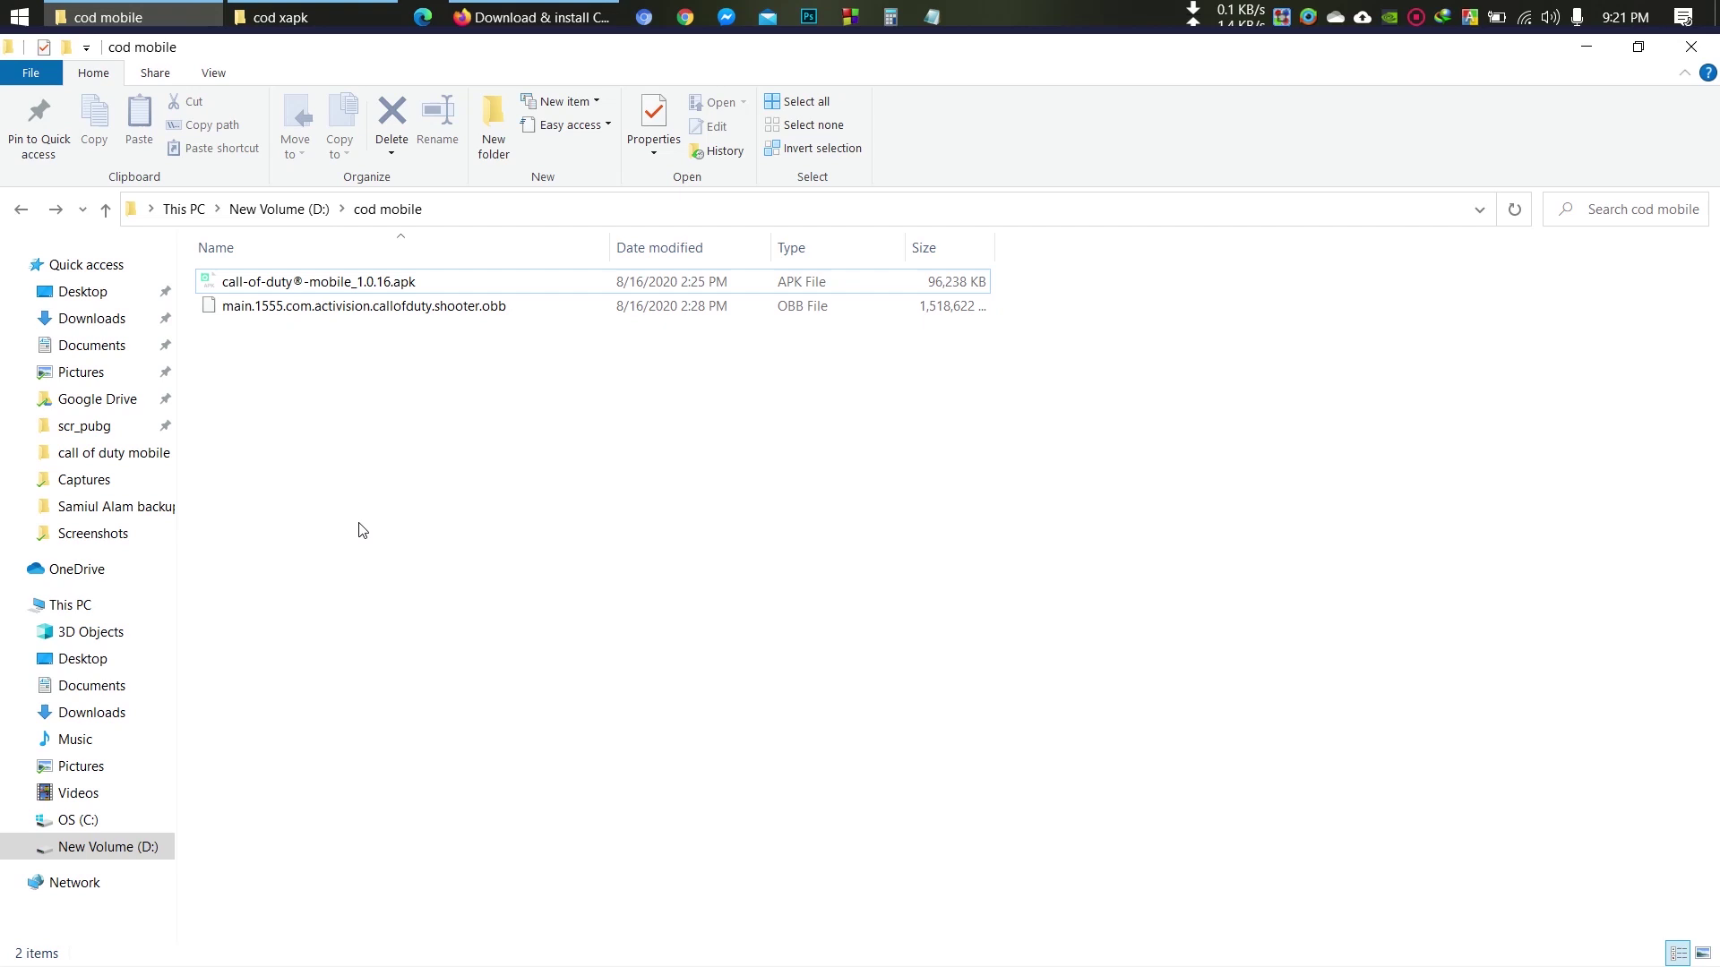
Step: Search Google Play for 'cod' and open the Call of Duty: Mobile app page
{"action": "left_click", "coordinate": [491, 17]}
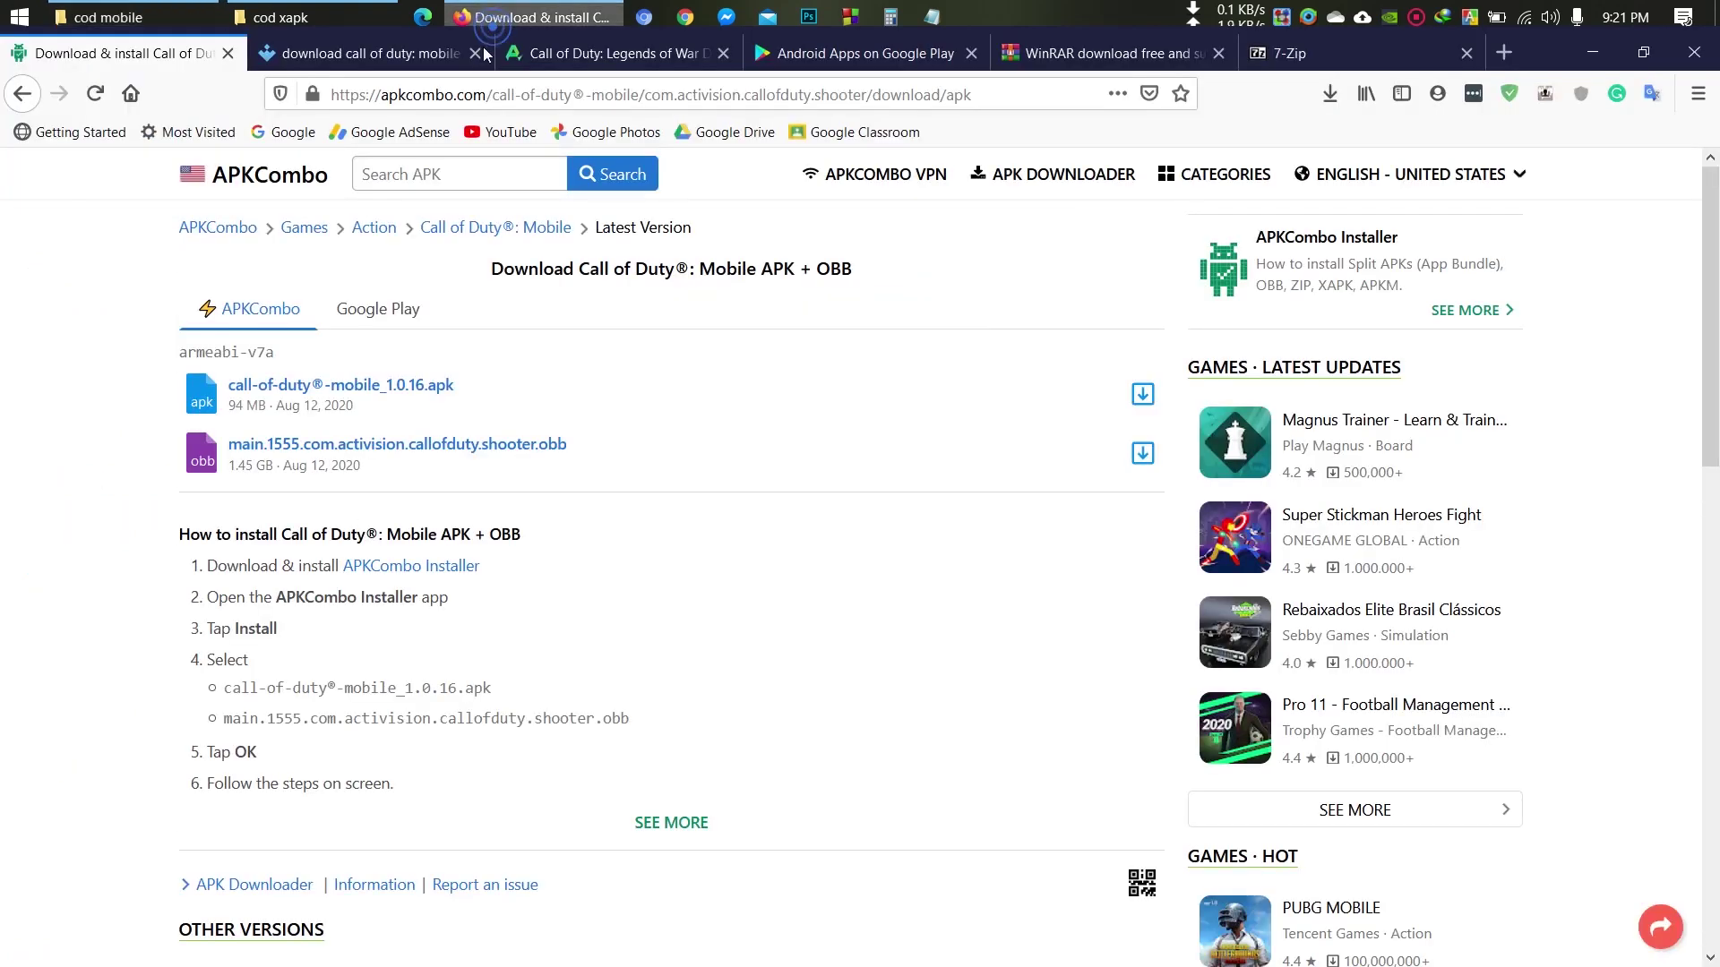
{"action": "left_click", "coordinate": [817, 56]}
{"action": "left_click", "coordinate": [556, 179]}
{"action": "type", "text": "co"}
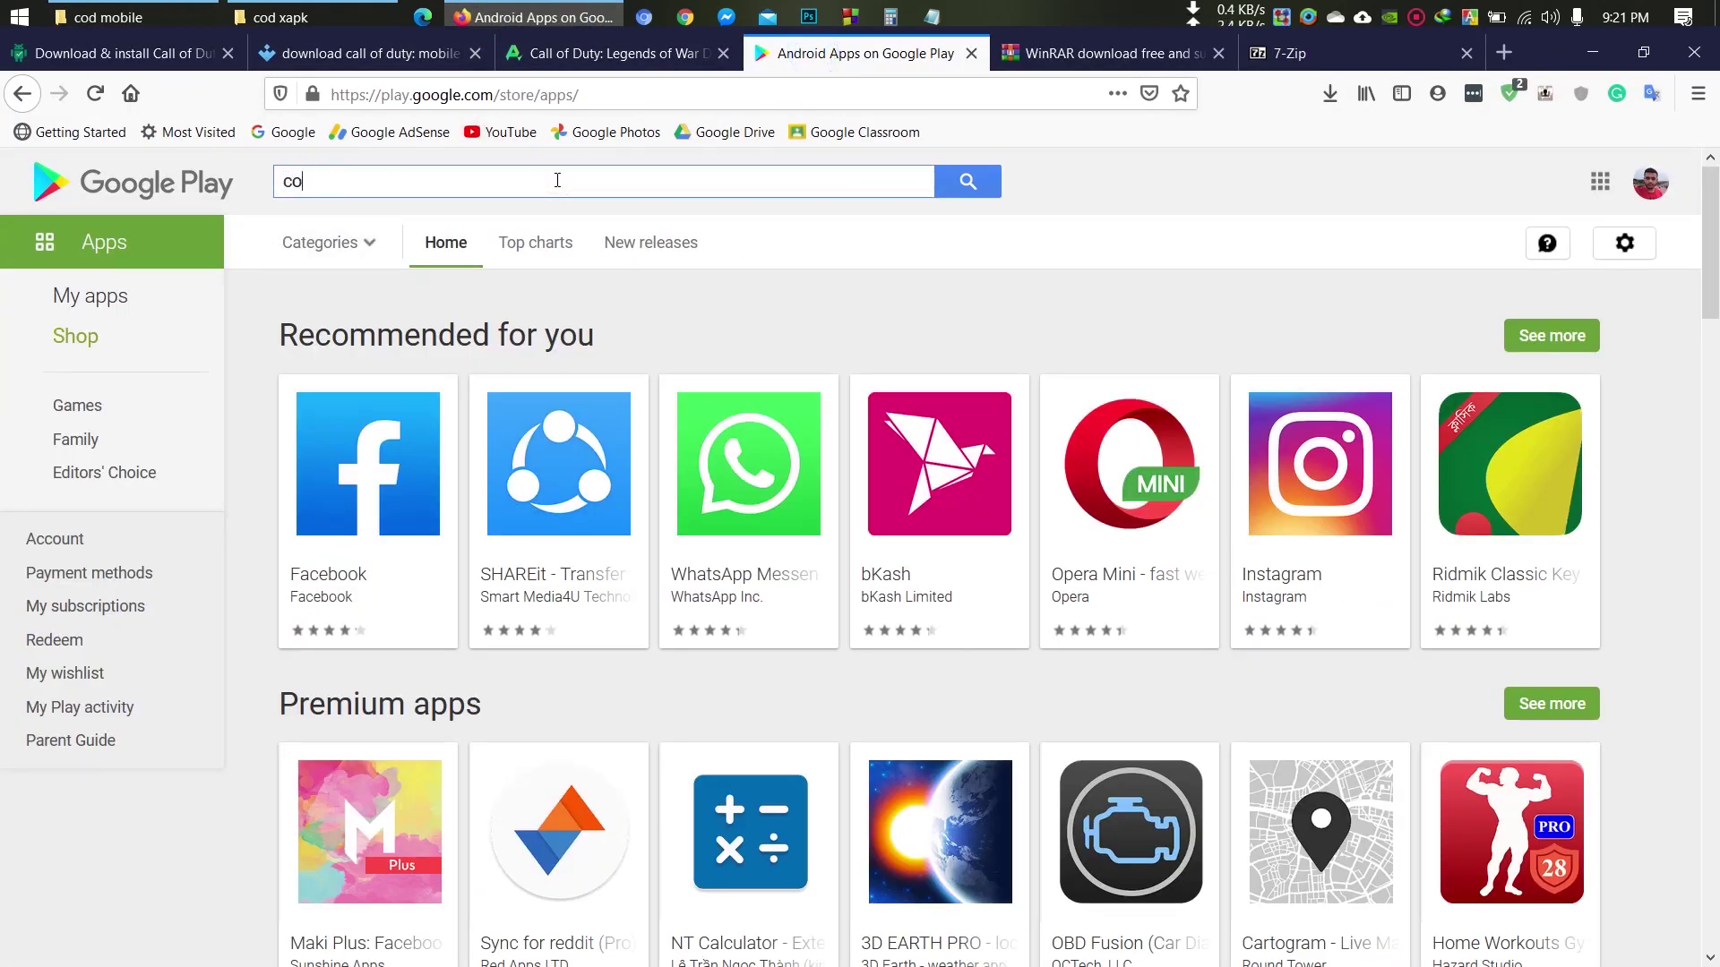
{"action": "type", "text": "d"}
{"action": "key", "text": "Return"}
{"action": "left_click", "coordinate": [349, 482]}
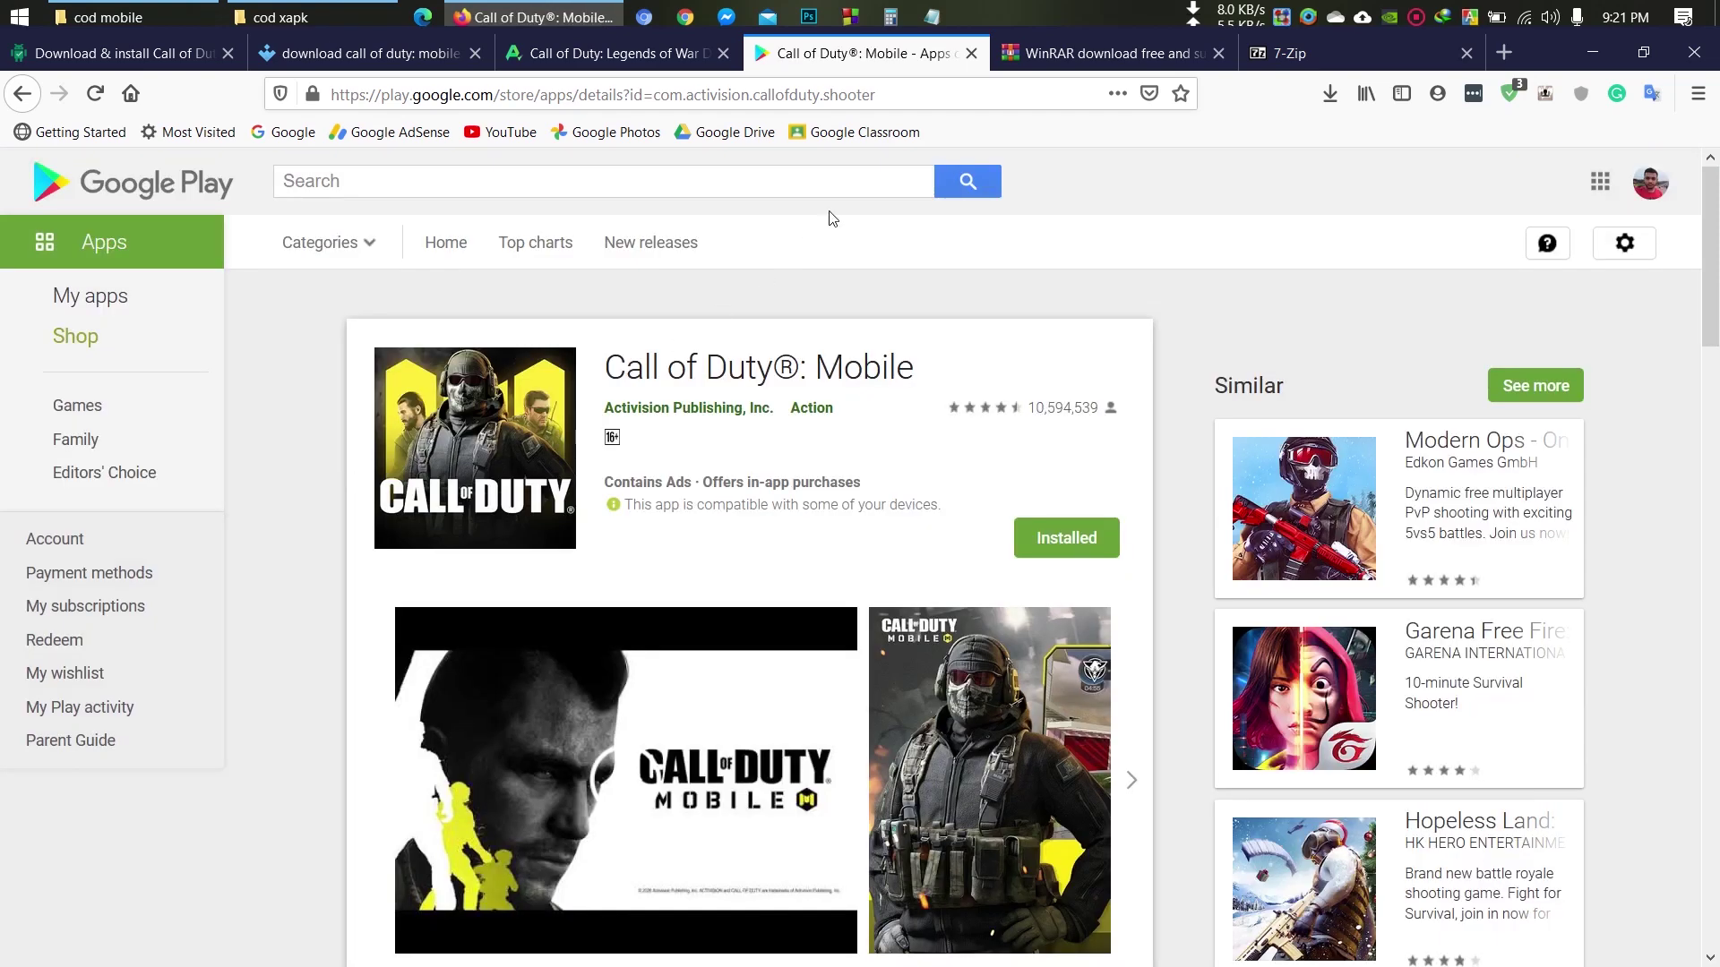
Step: Copy the package name com.activision.callofduty.shooter from the page address and return to cod mobile
{"action": "left_click", "coordinate": [899, 95]}
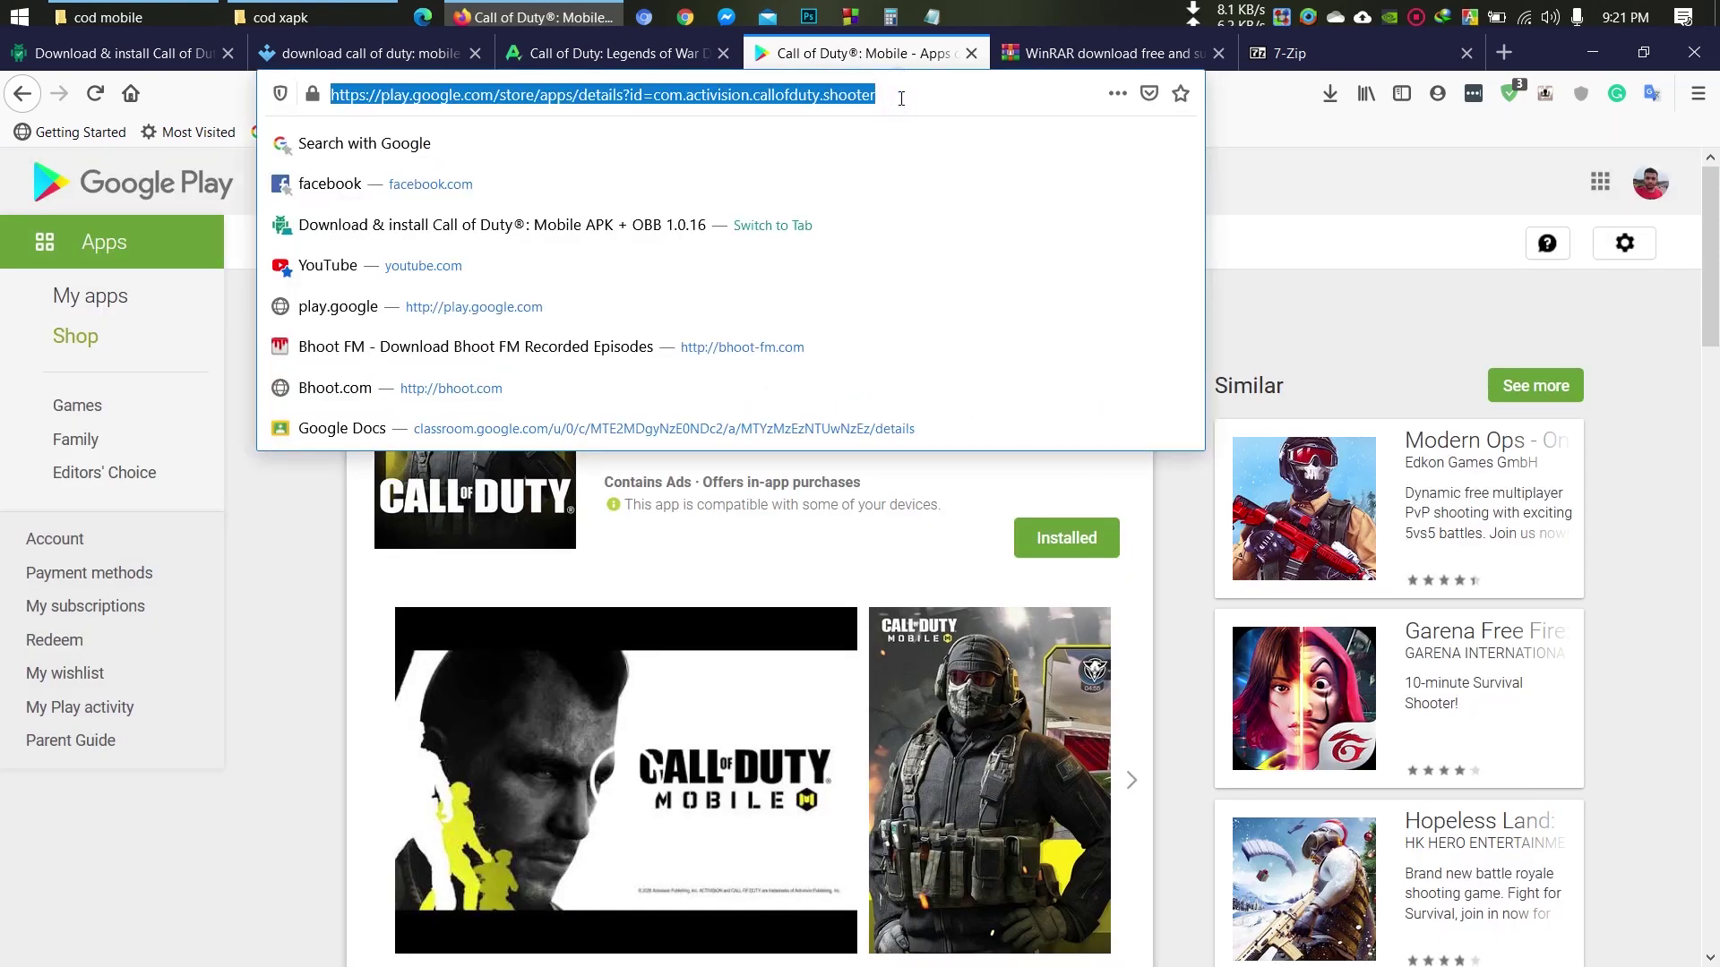
{"action": "left_click", "coordinate": [900, 95]}
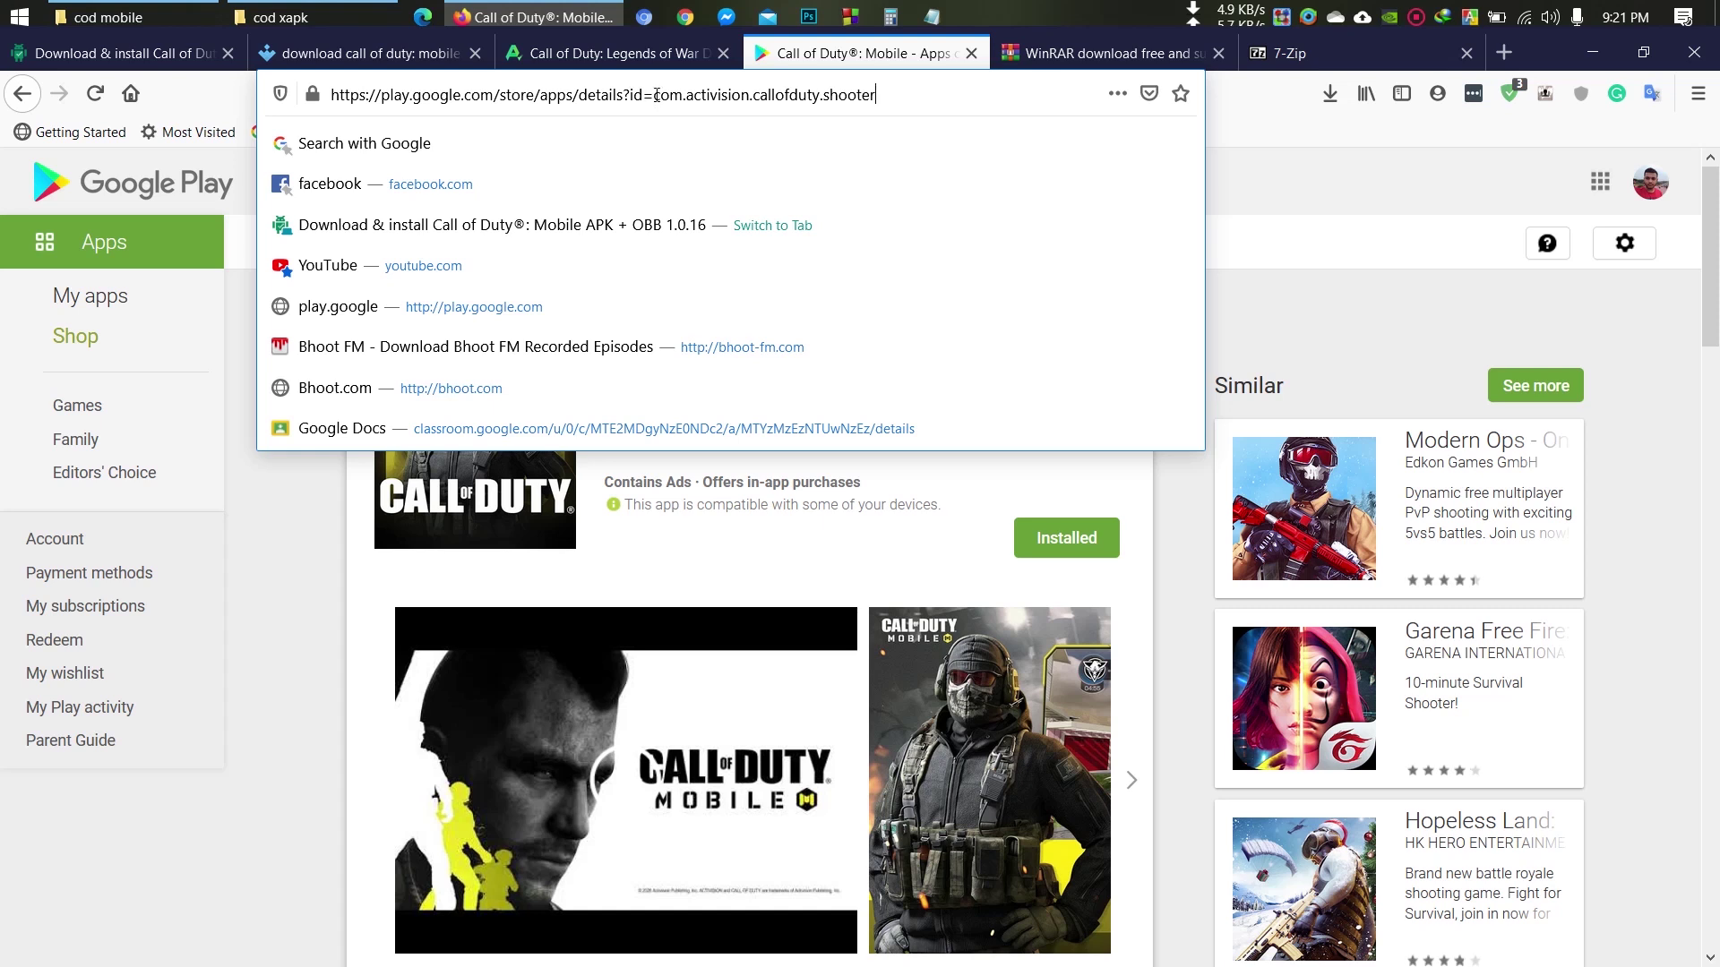
{"action": "left_click_drag", "start_coordinate": [655, 94], "coordinate": [876, 94]}
{"action": "right_click", "coordinate": [846, 95]}
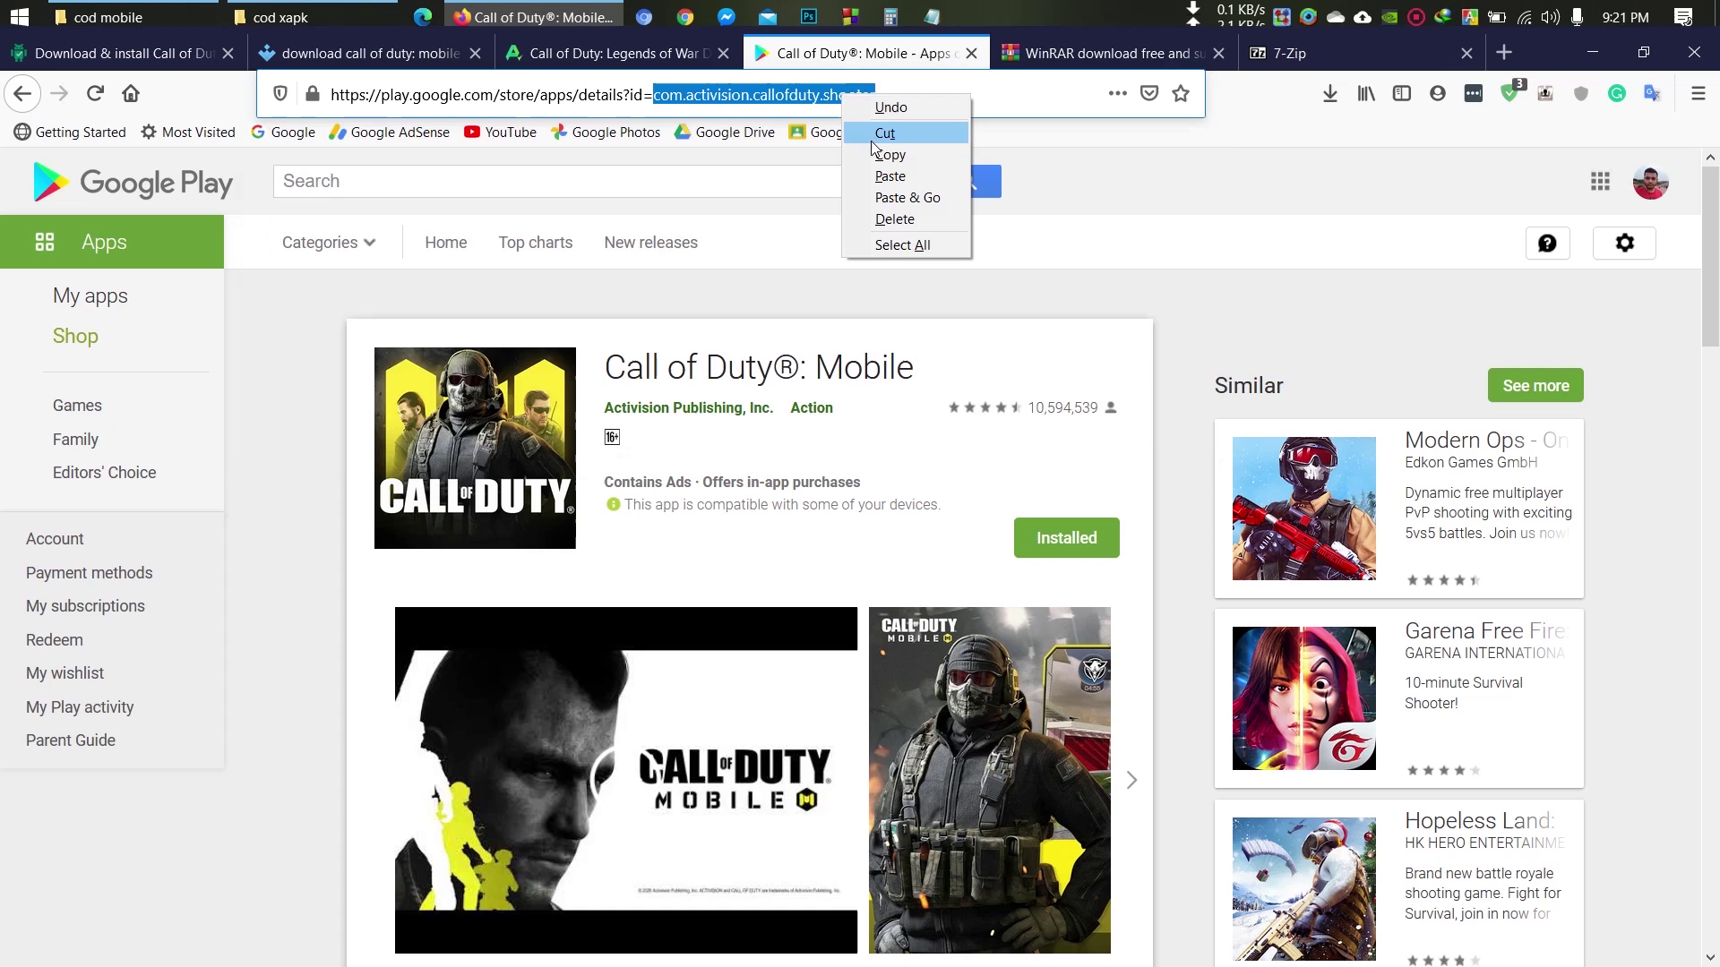
{"action": "left_click", "coordinate": [941, 158]}
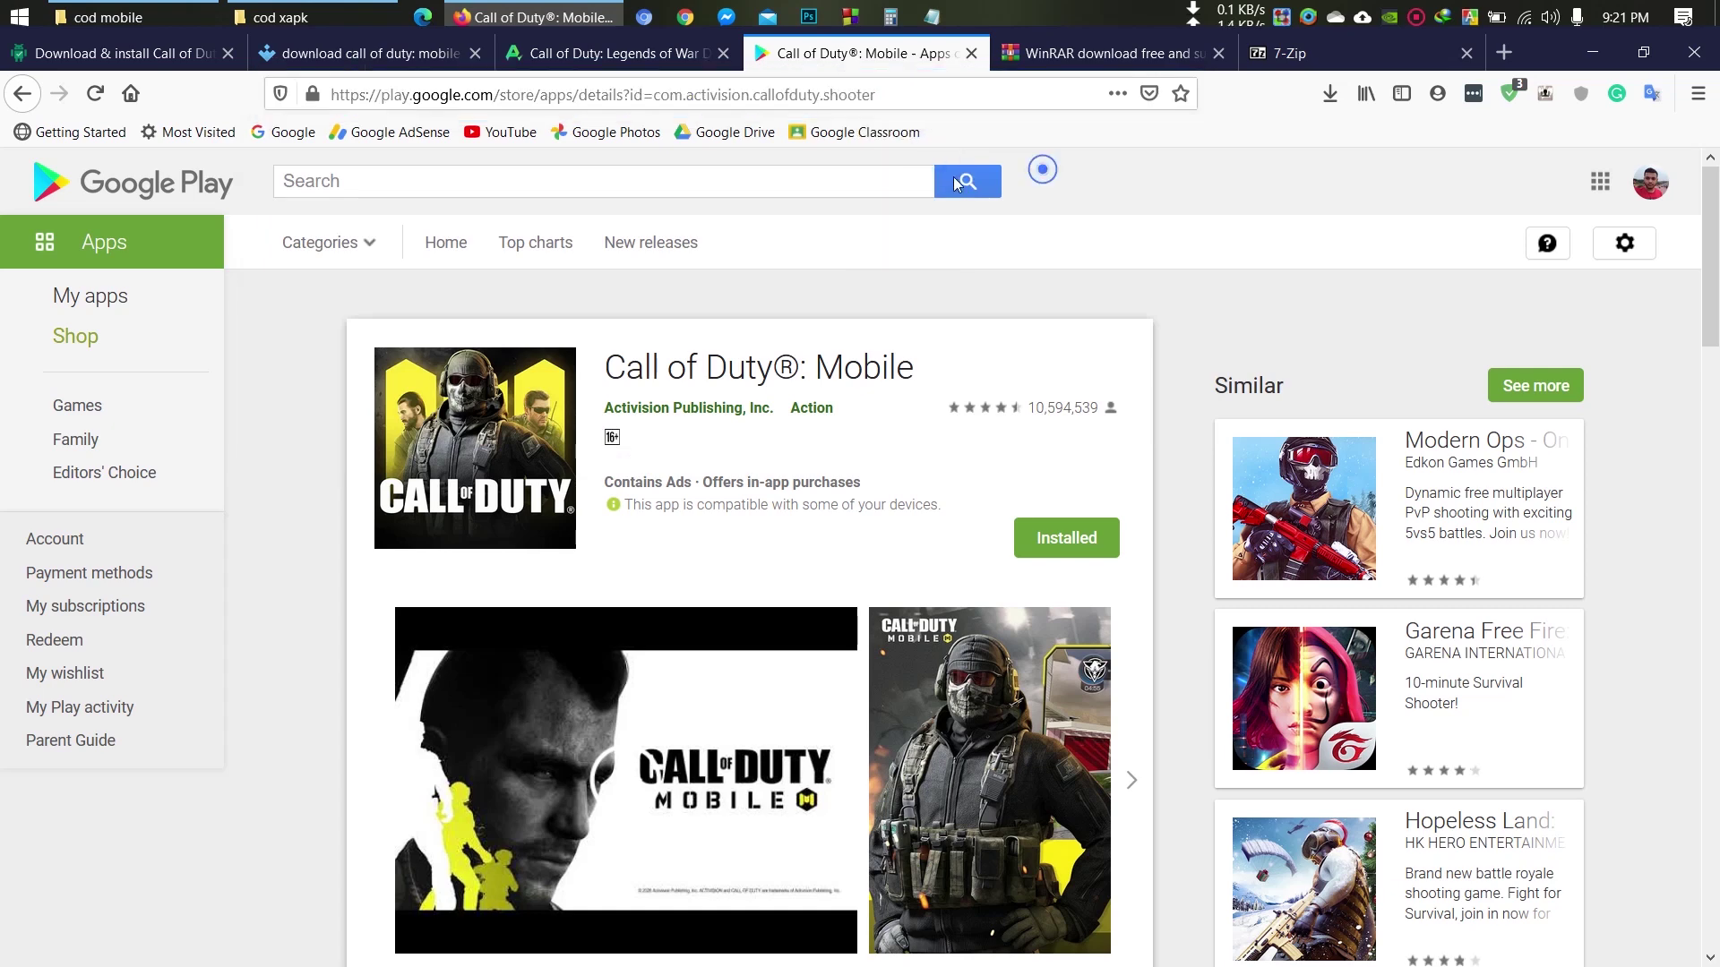
{"action": "left_click", "coordinate": [108, 17]}
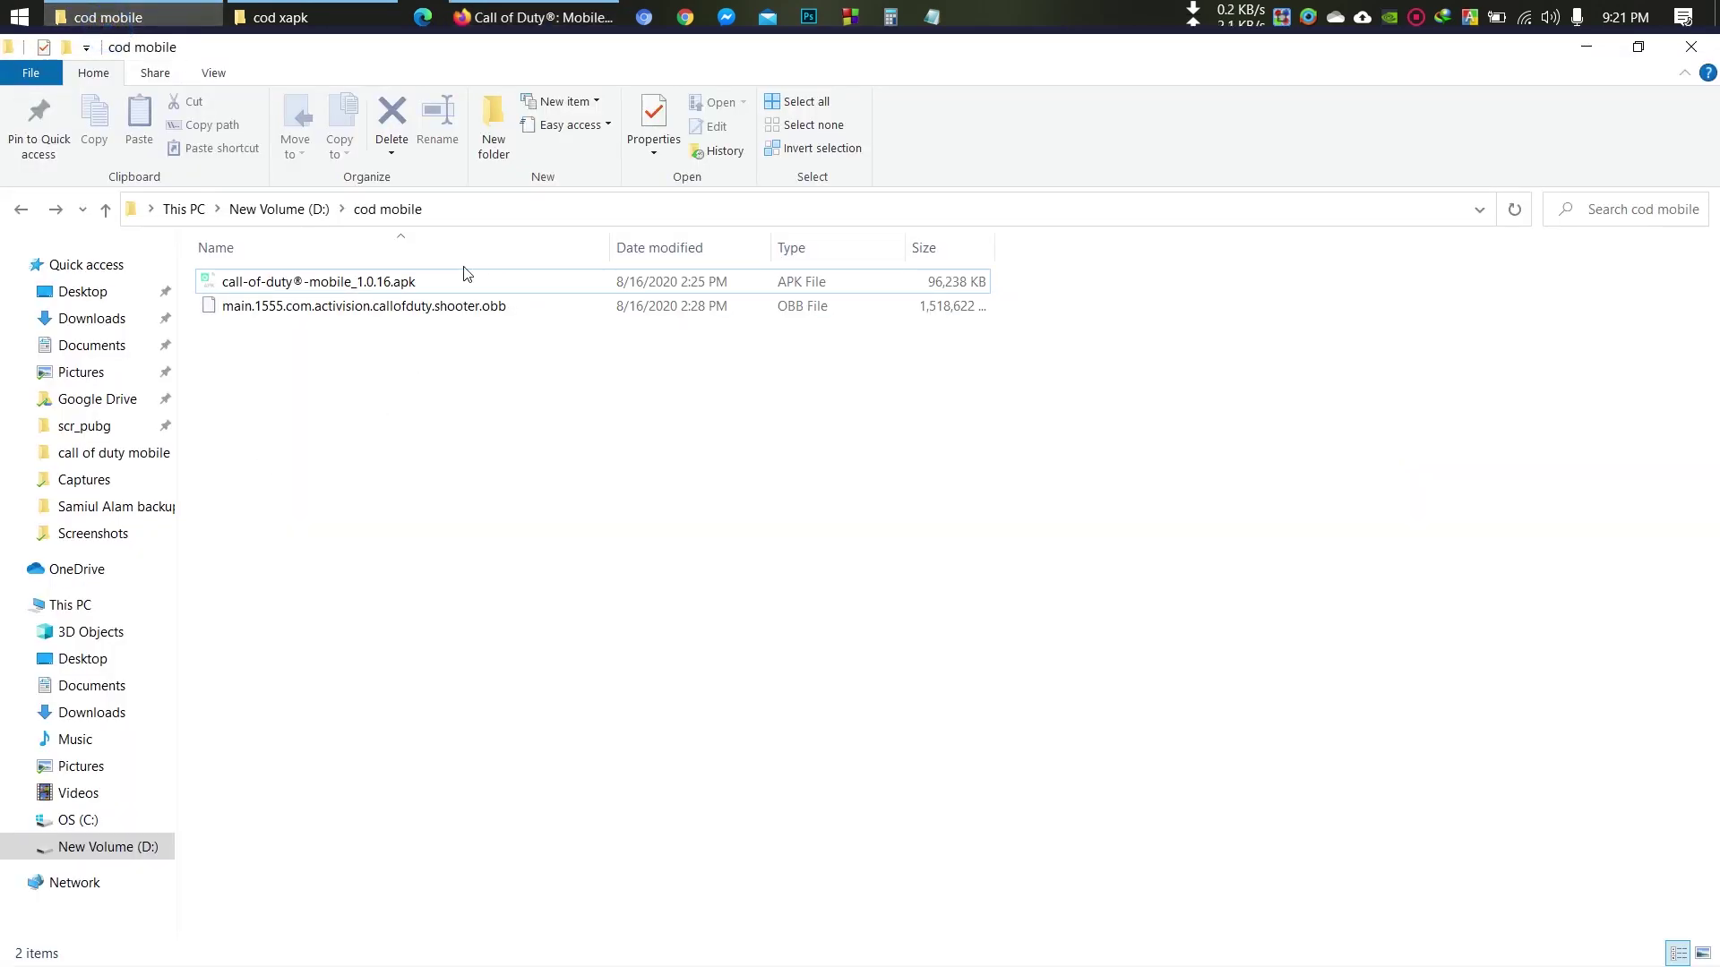
Step: Create a new folder named com.activision.callofduty.shooter by pasting the package name
{"action": "left_click", "coordinate": [493, 130]}
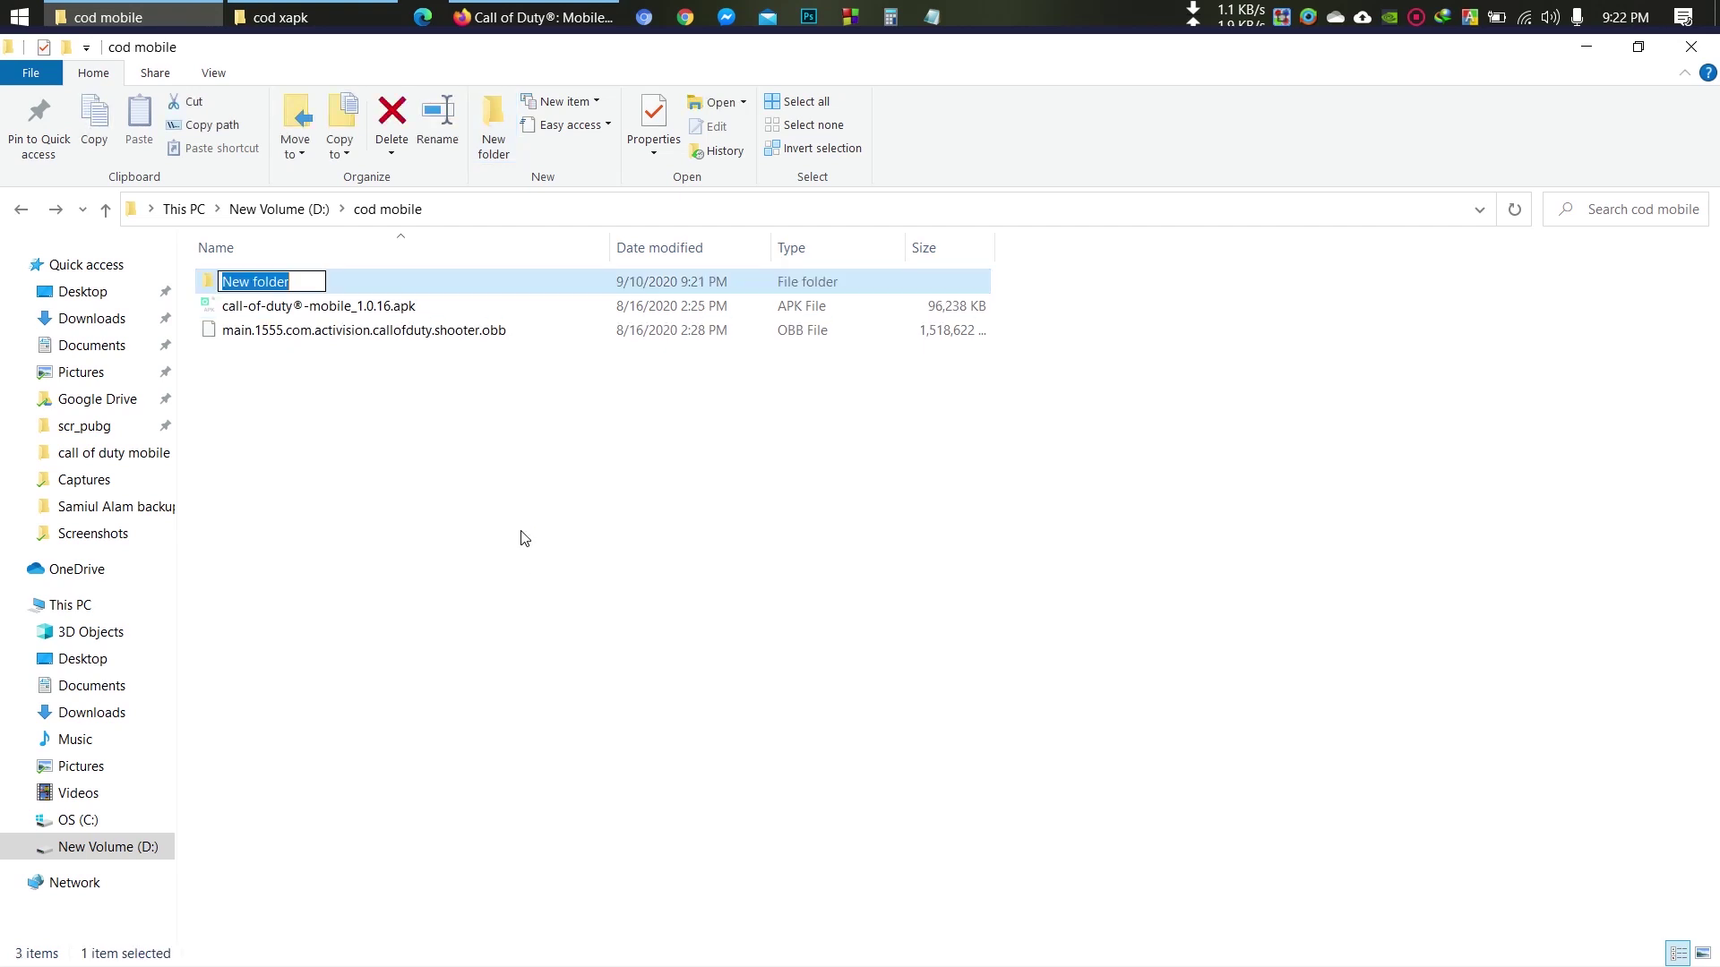
{"action": "key", "text": "ctrl+v"}
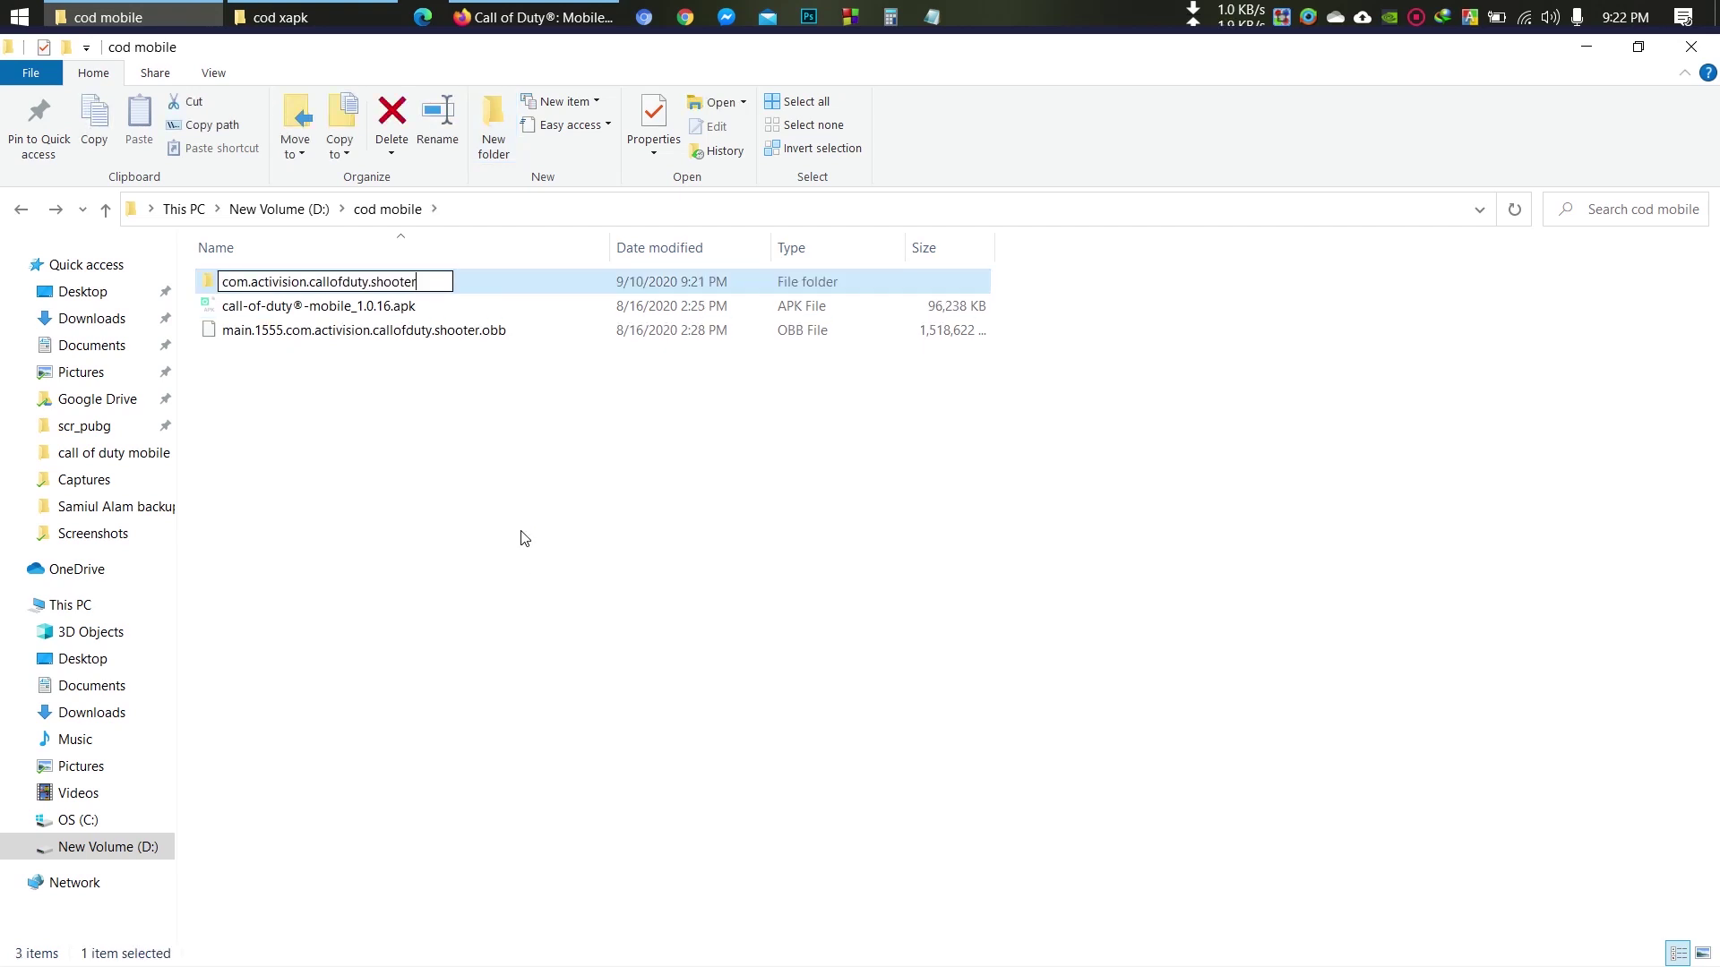
{"action": "key", "text": "Return"}
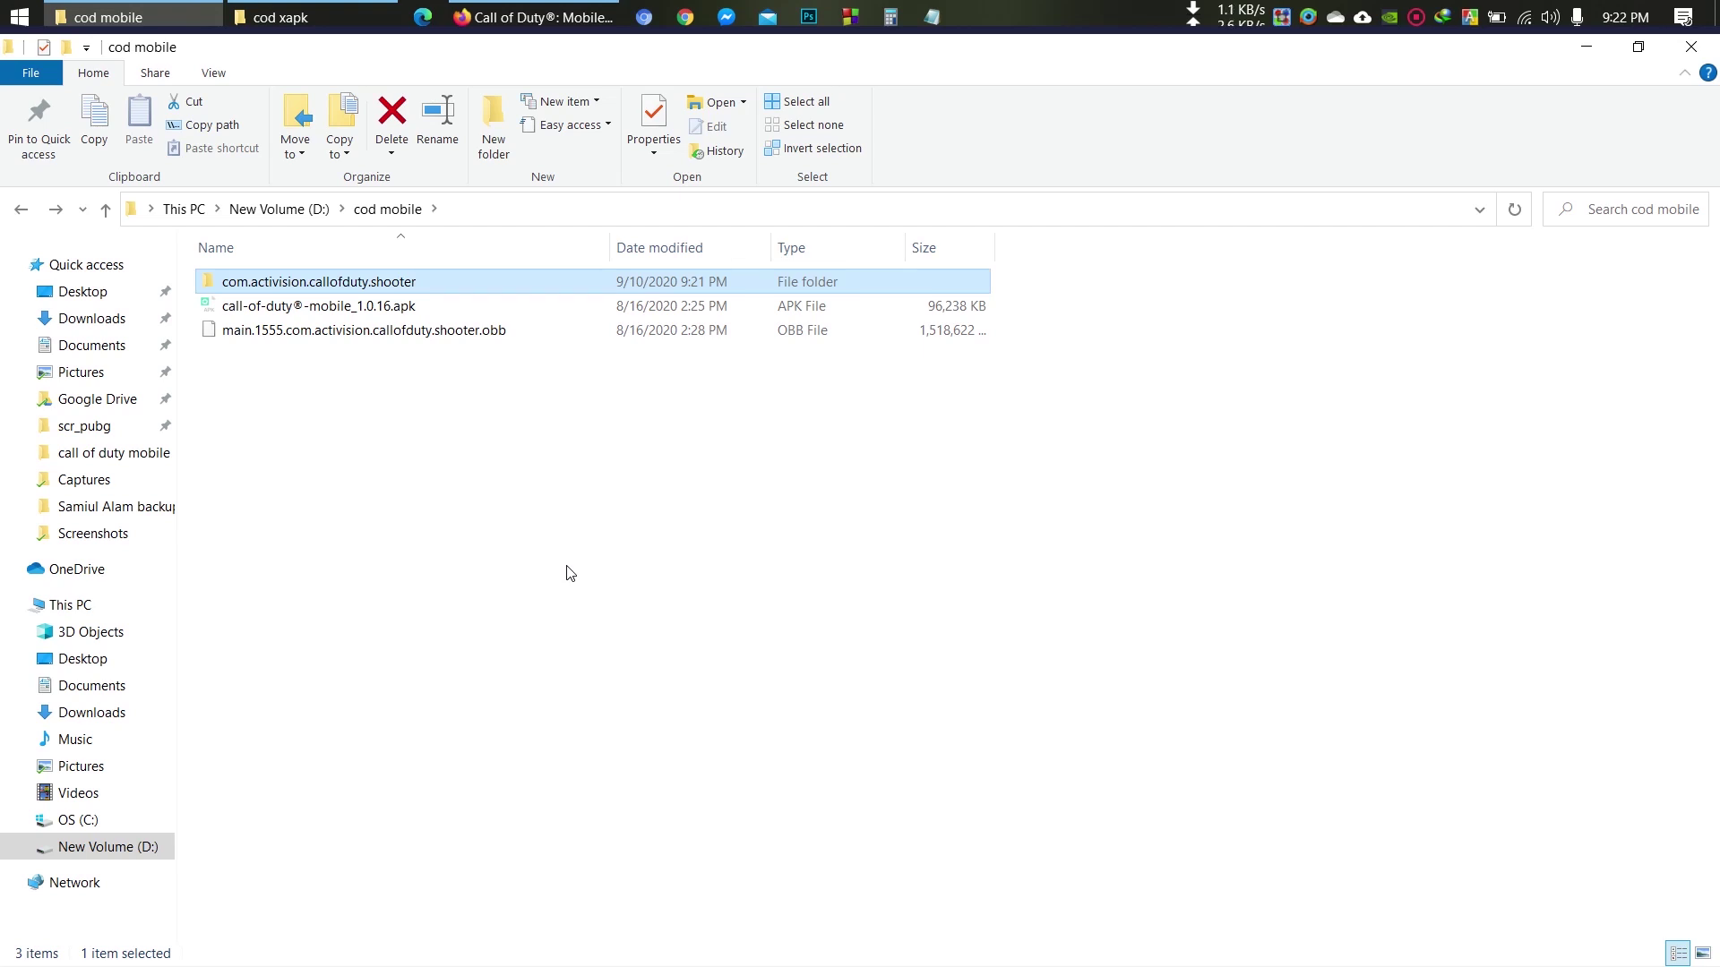
Step: Move the OBB file into the com.activision.callofduty.shooter folder
{"action": "left_click_drag", "start_coordinate": [425, 340], "coordinate": [398, 283]}
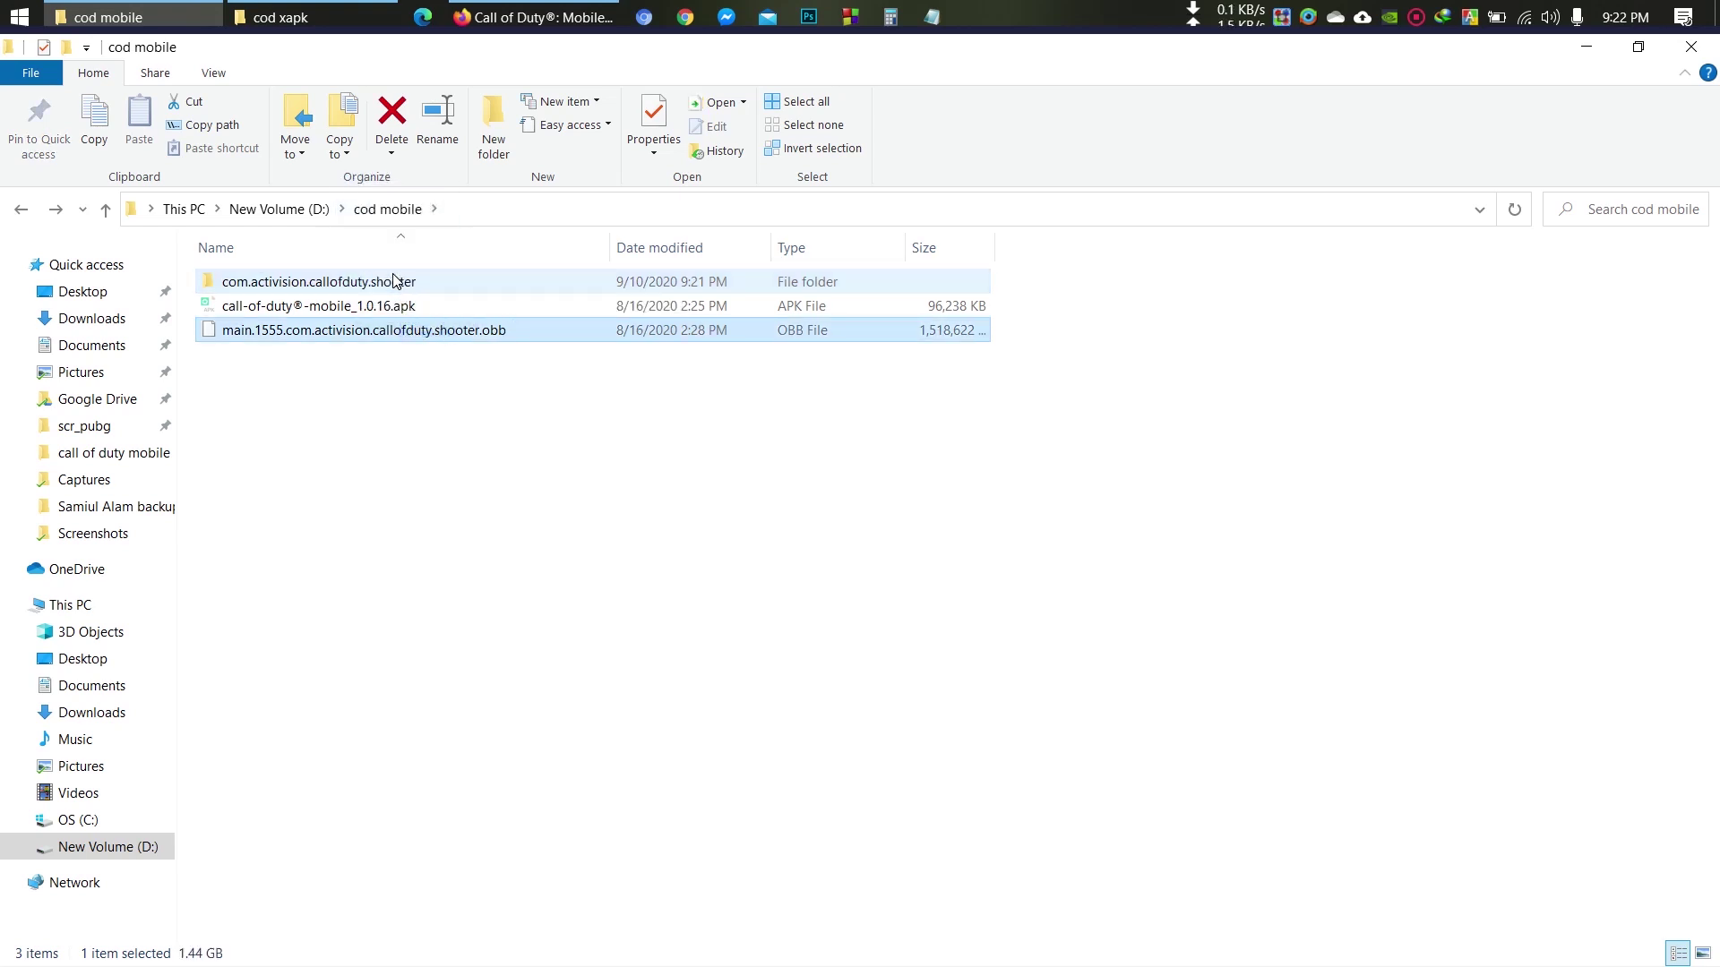
{"action": "left_click_drag", "start_coordinate": [327, 262], "coordinate": [376, 365]}
{"action": "key", "text": "alt+Tab"}
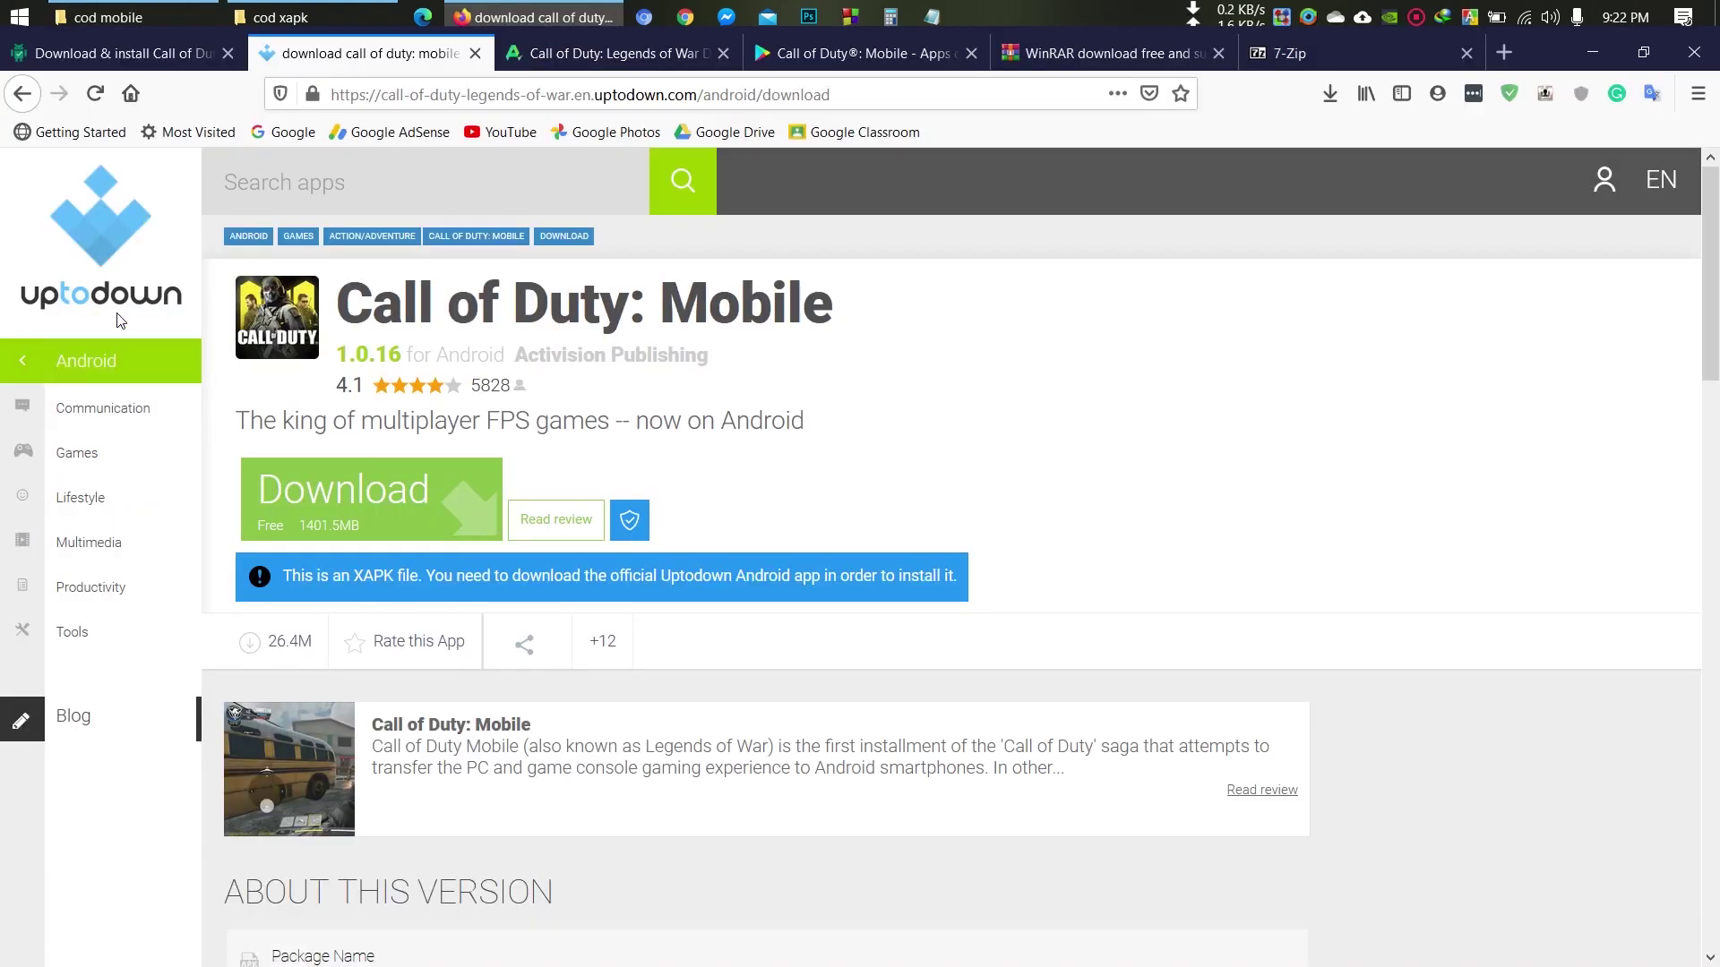
Step: Check the APKPure page, then select call-of-duty-mobile-1-0-16.xapk in D:\cod xapk
{"action": "left_click", "coordinate": [614, 38]}
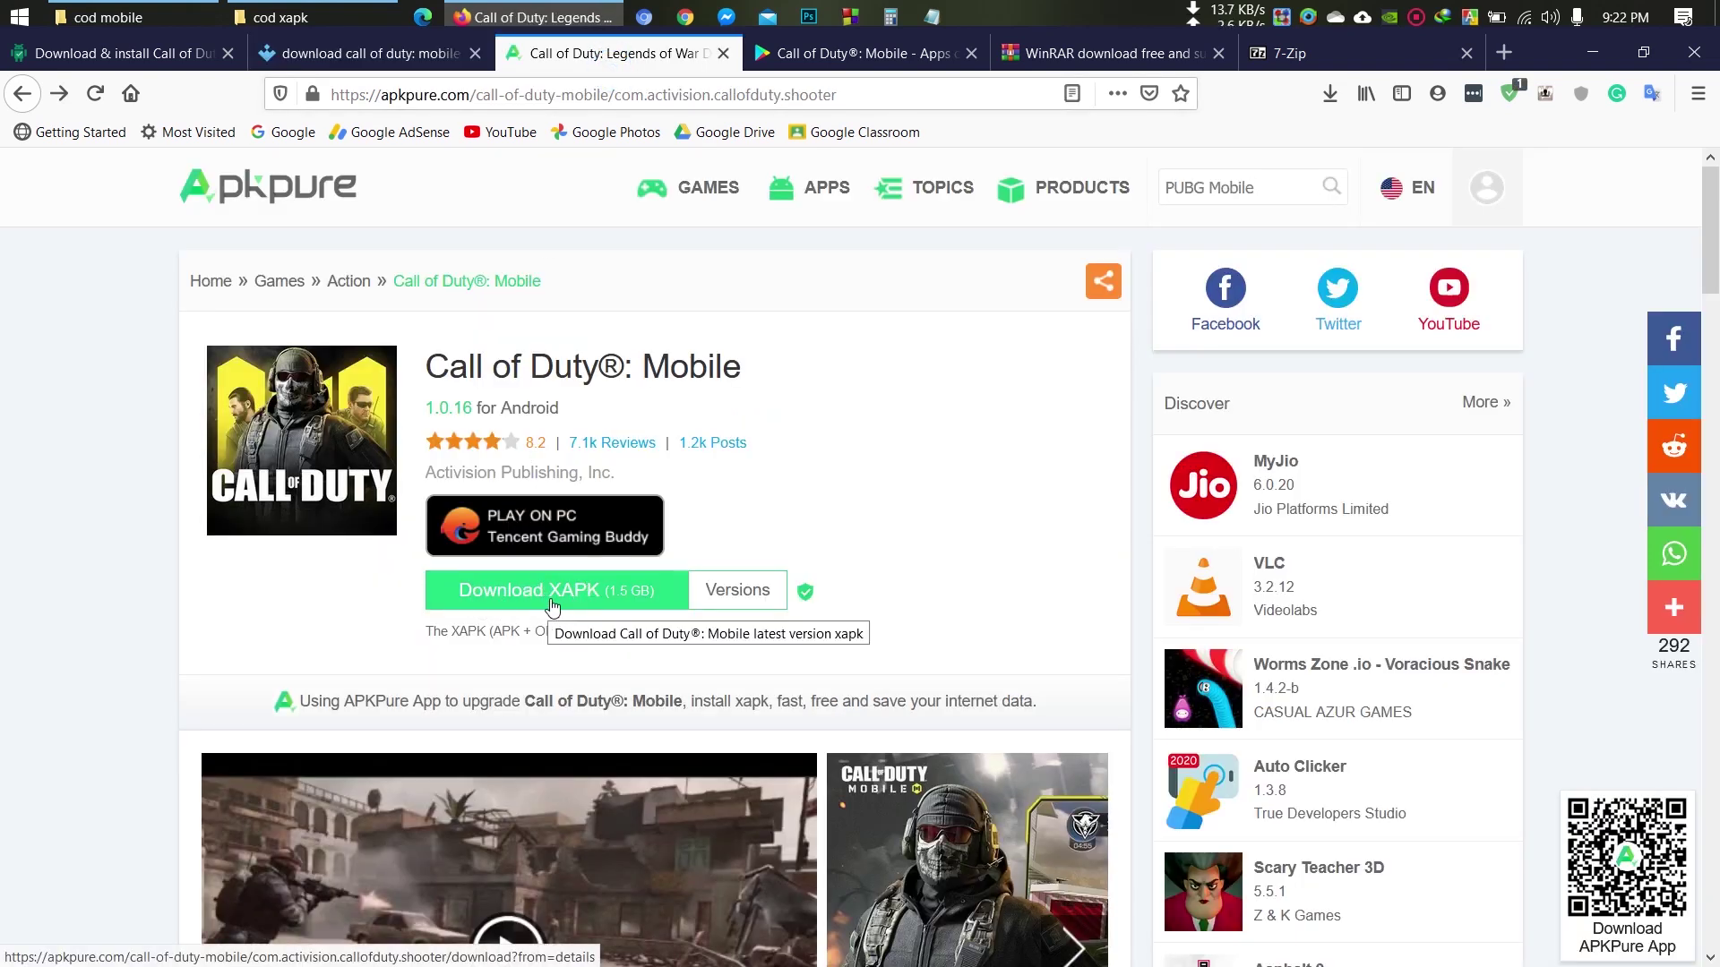
{"action": "left_click", "coordinate": [280, 17]}
{"action": "left_click", "coordinate": [413, 285]}
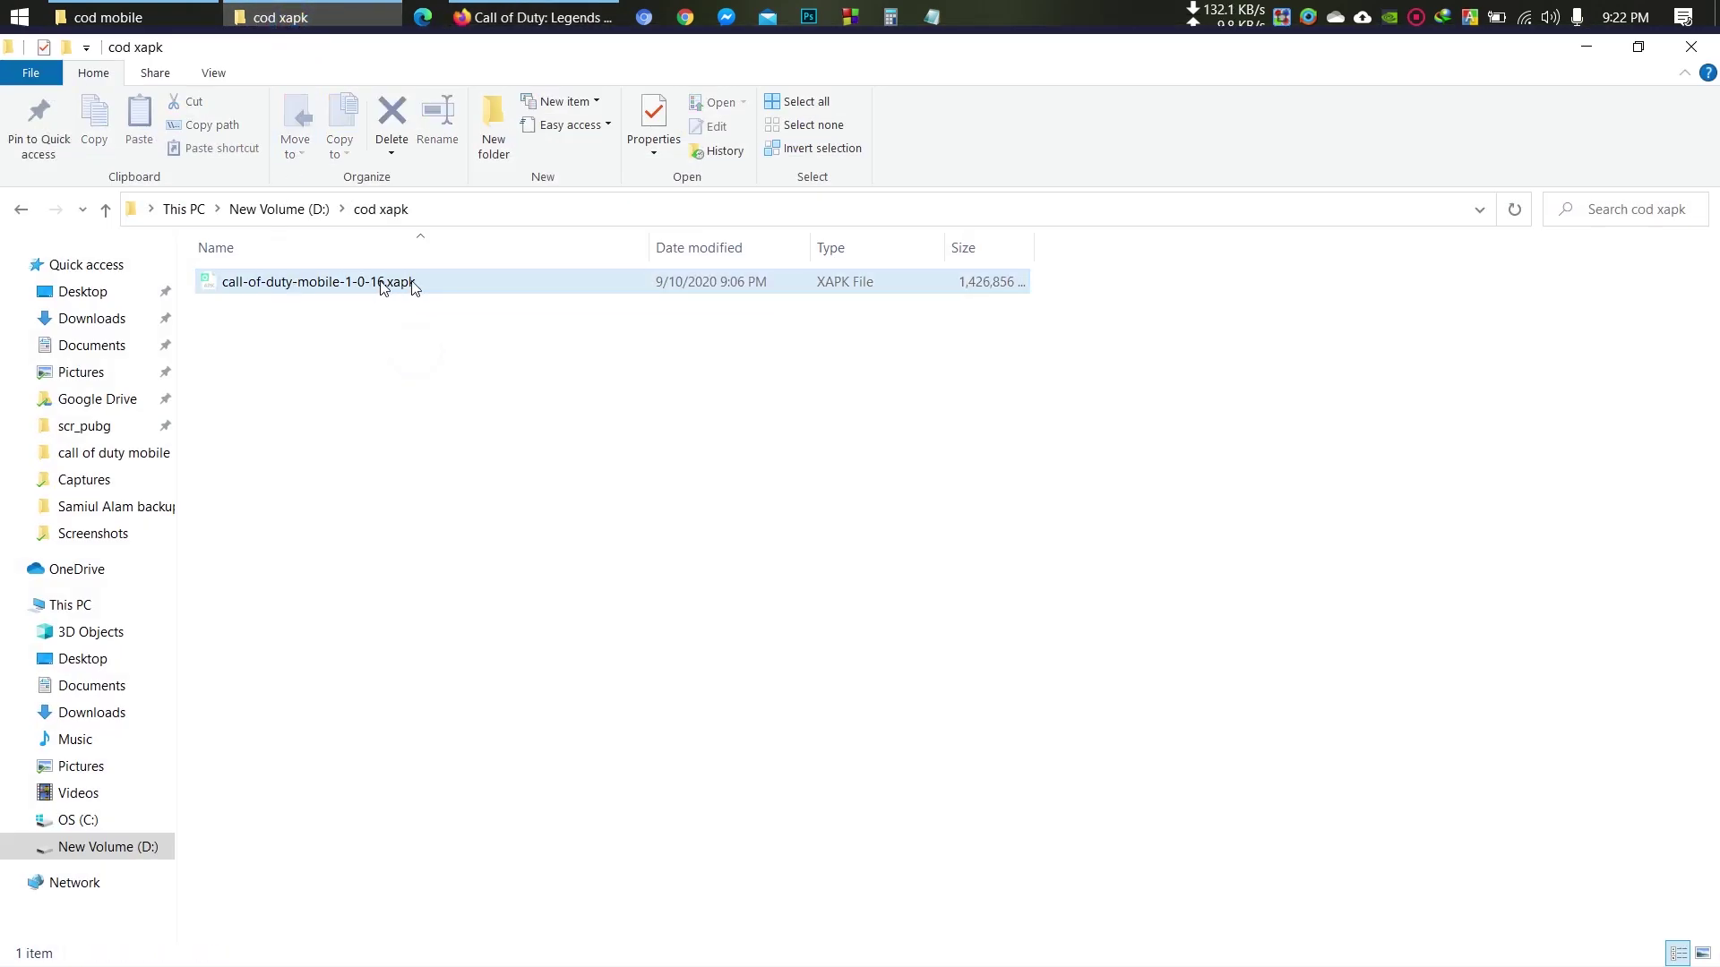